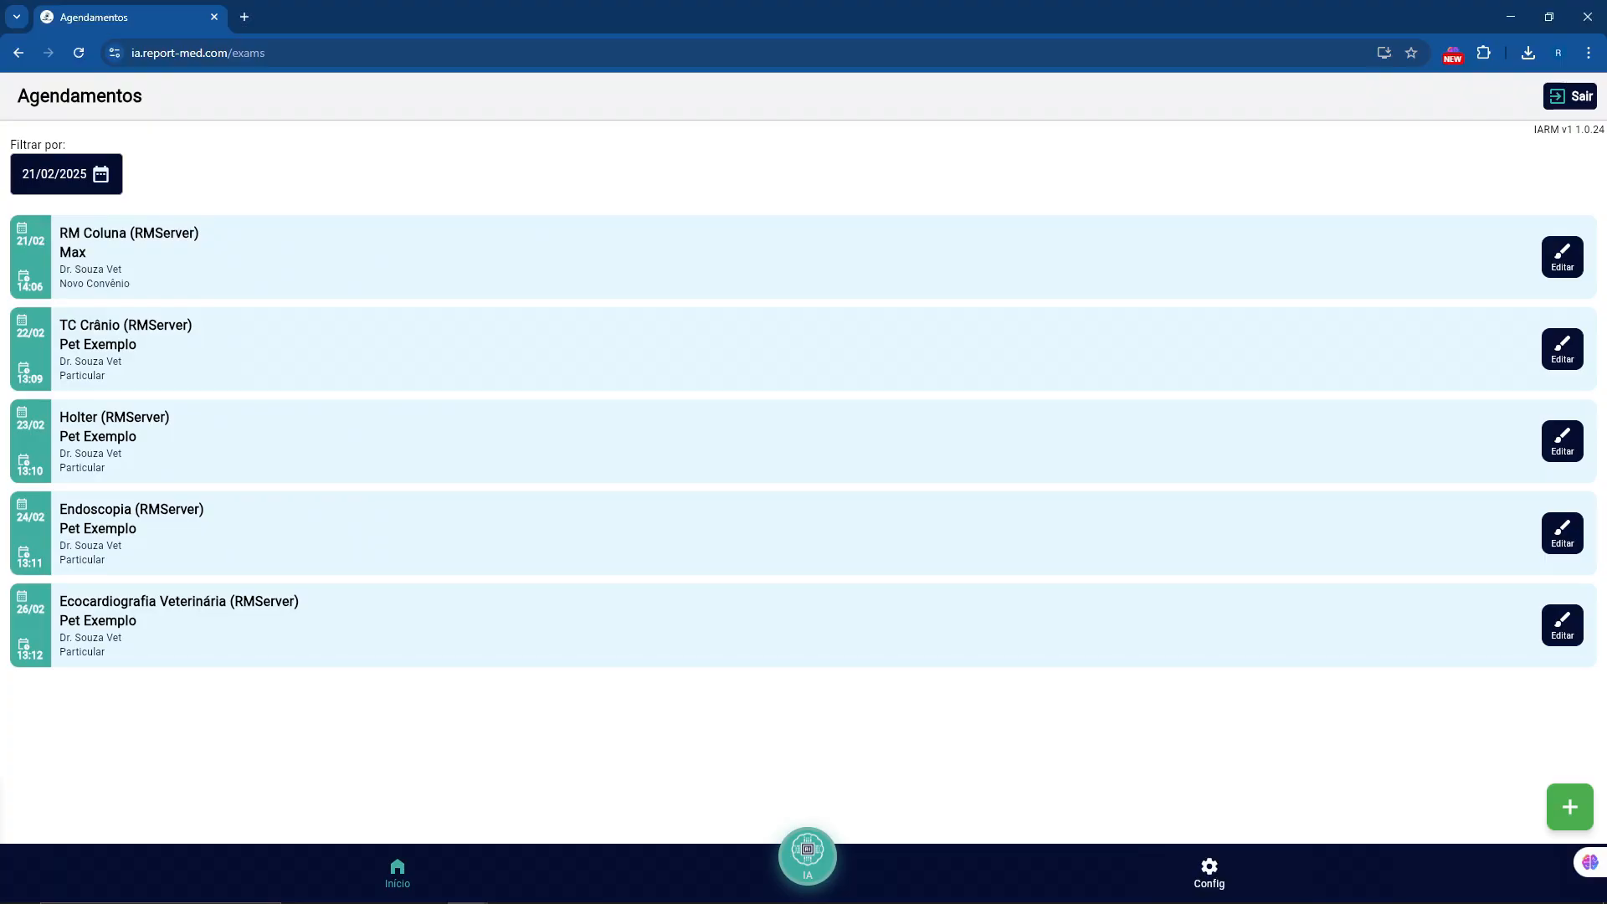
# Step: Open the settings and look through the countries offered for the language selection
pyautogui.click(1212, 874)
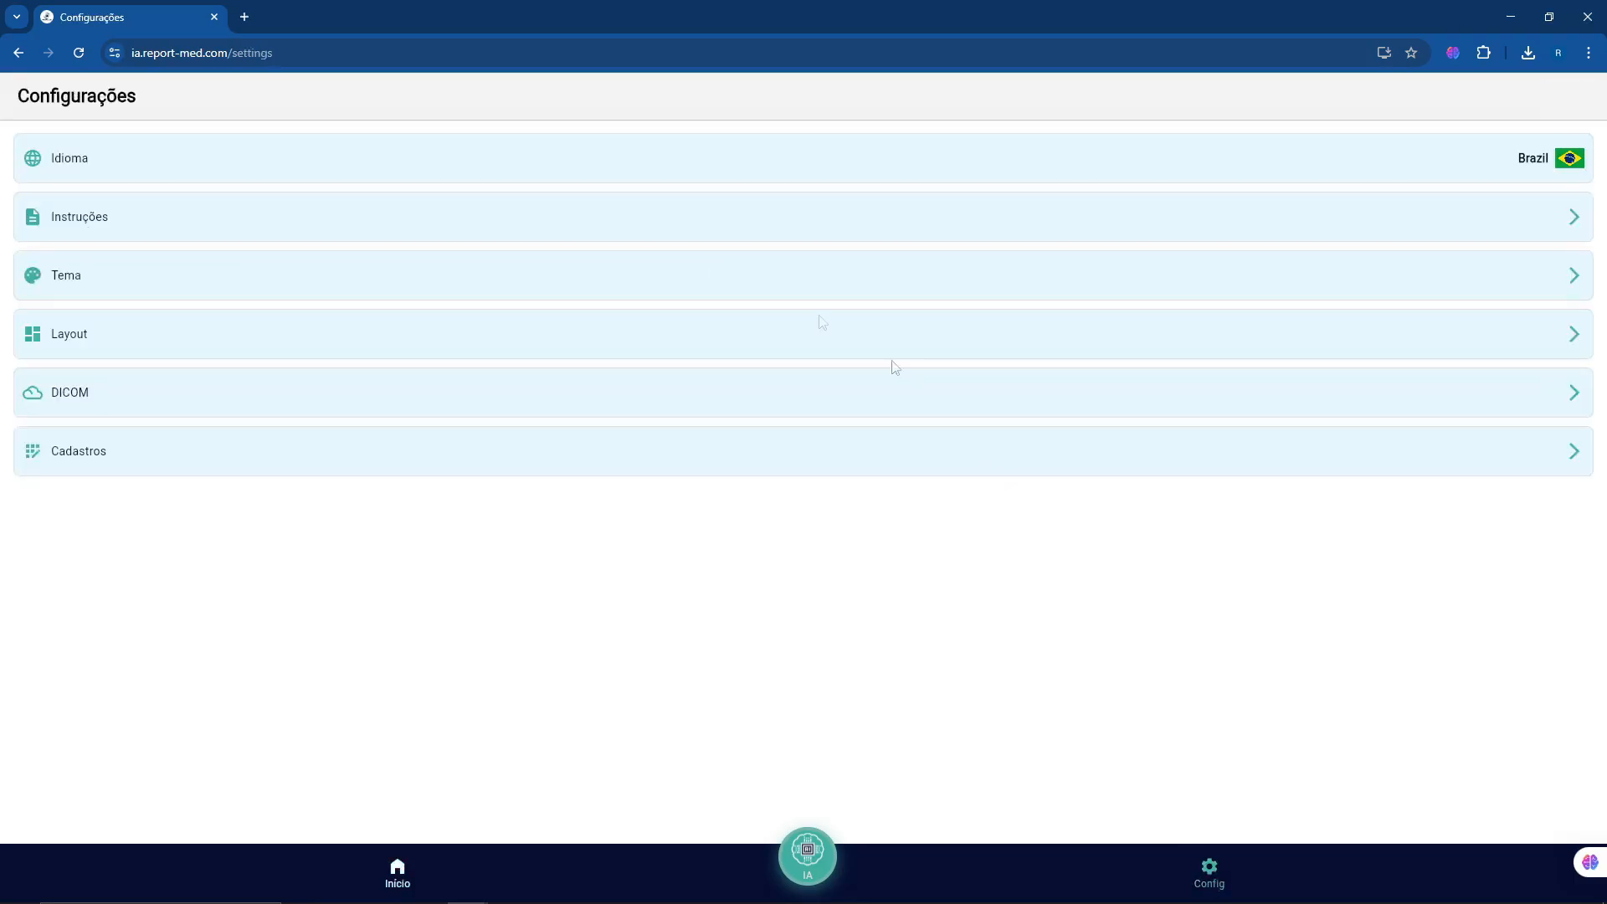
pyautogui.click(421, 277)
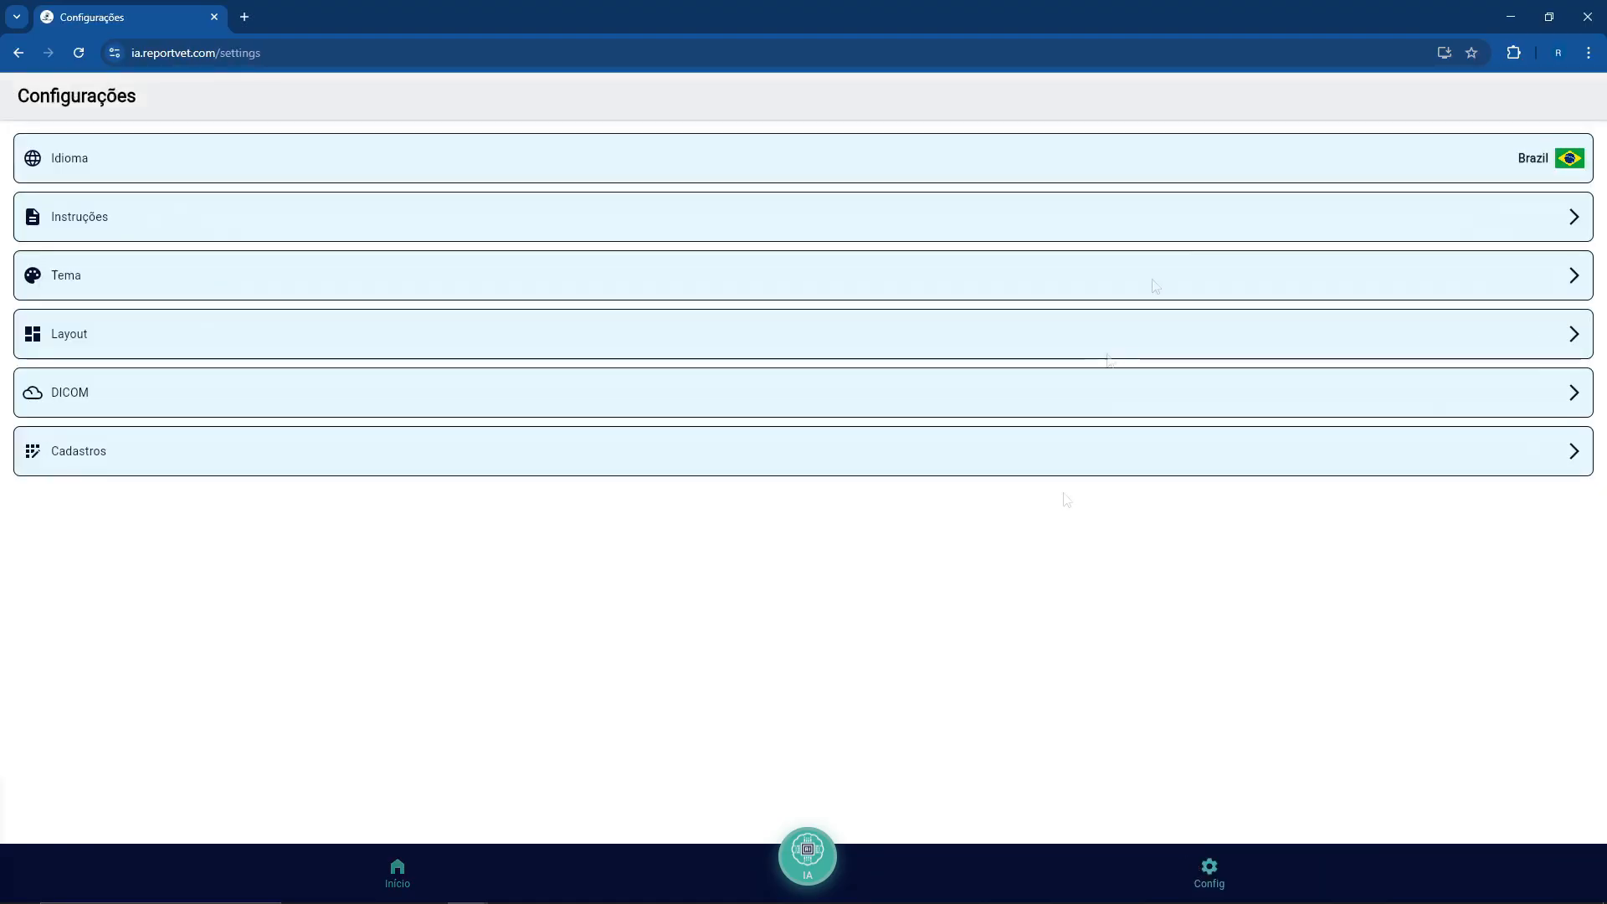
pyautogui.scroll(-10, 1360, 363)
pyautogui.scroll(5, 1360, 363)
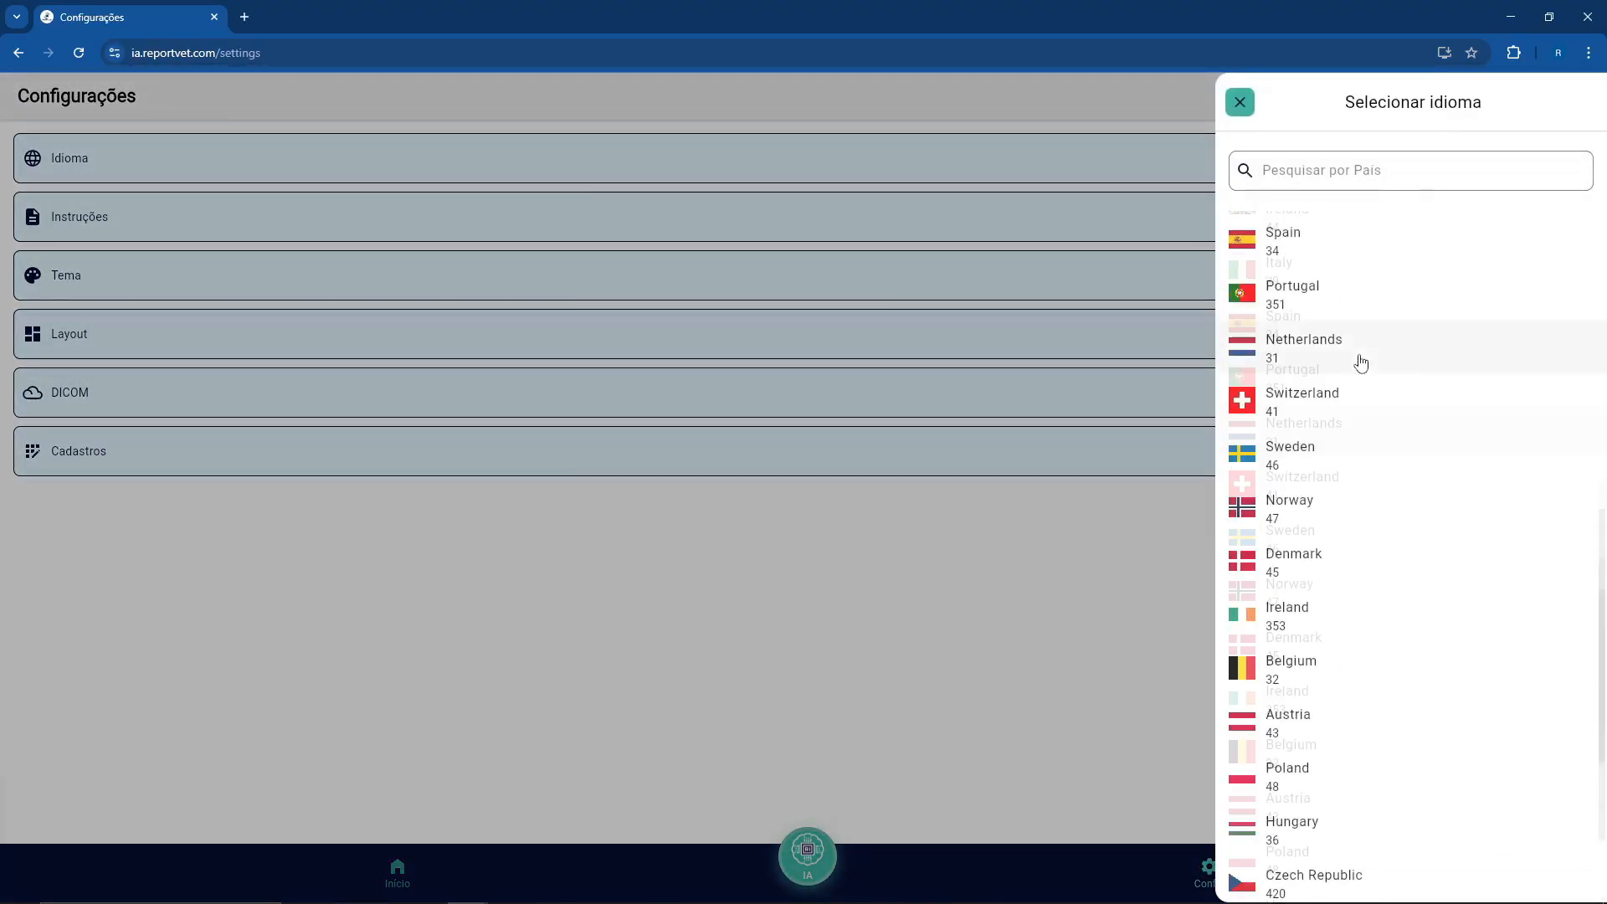
pyautogui.click(1292, 491)
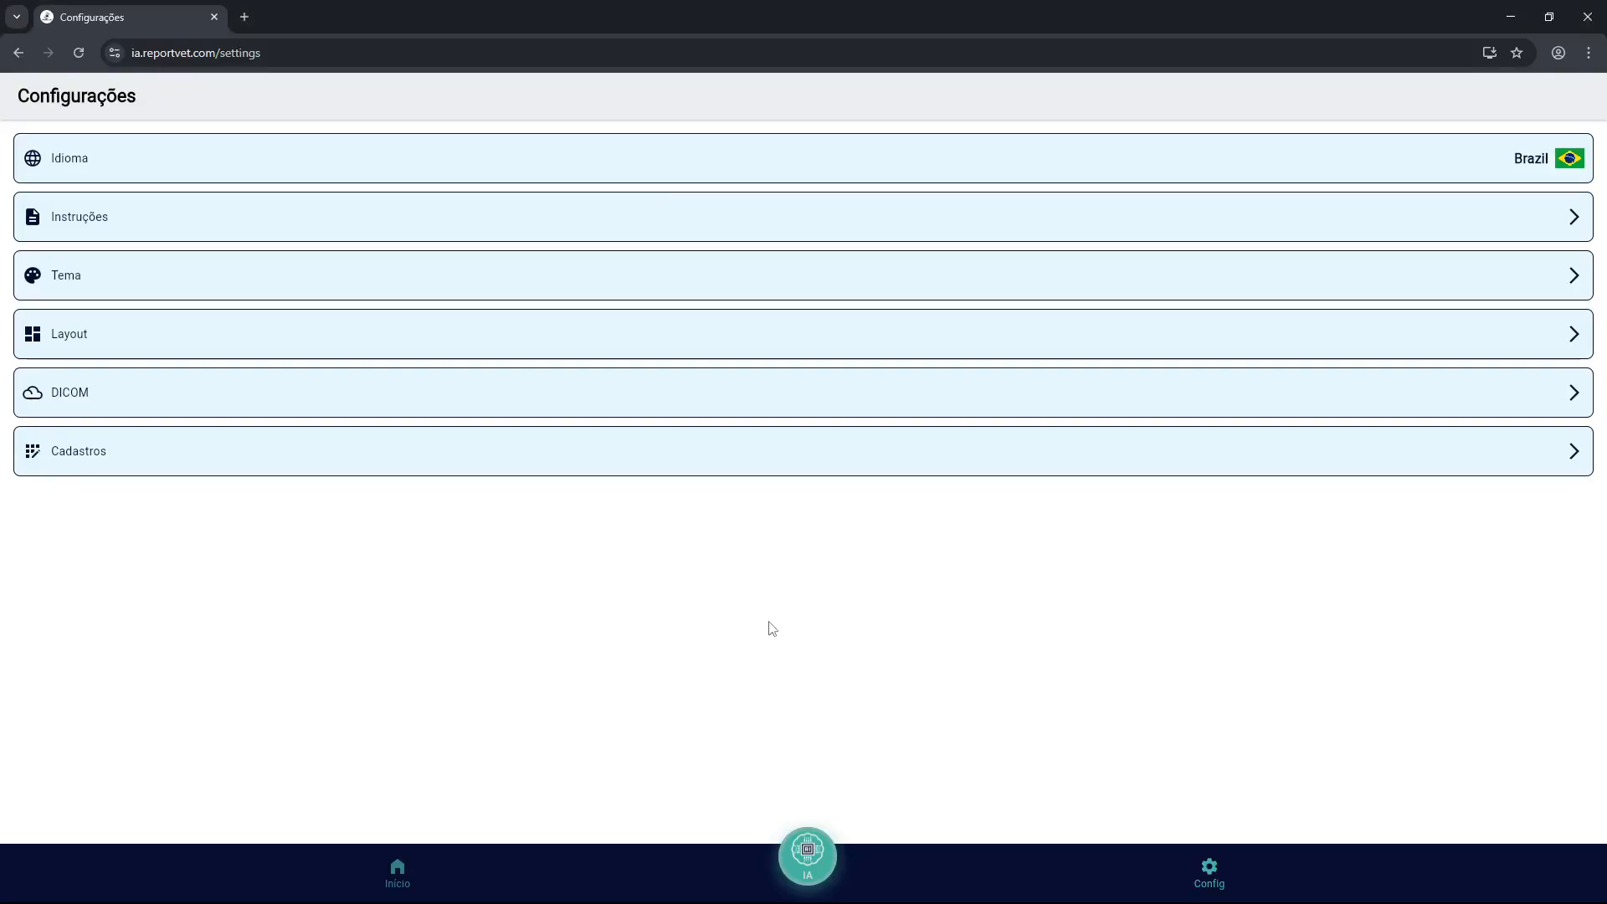
# Step: Open the veterinary instructions and filter them by the procedure Ecocardiografia and the species Canino
pyautogui.click(259, 228)
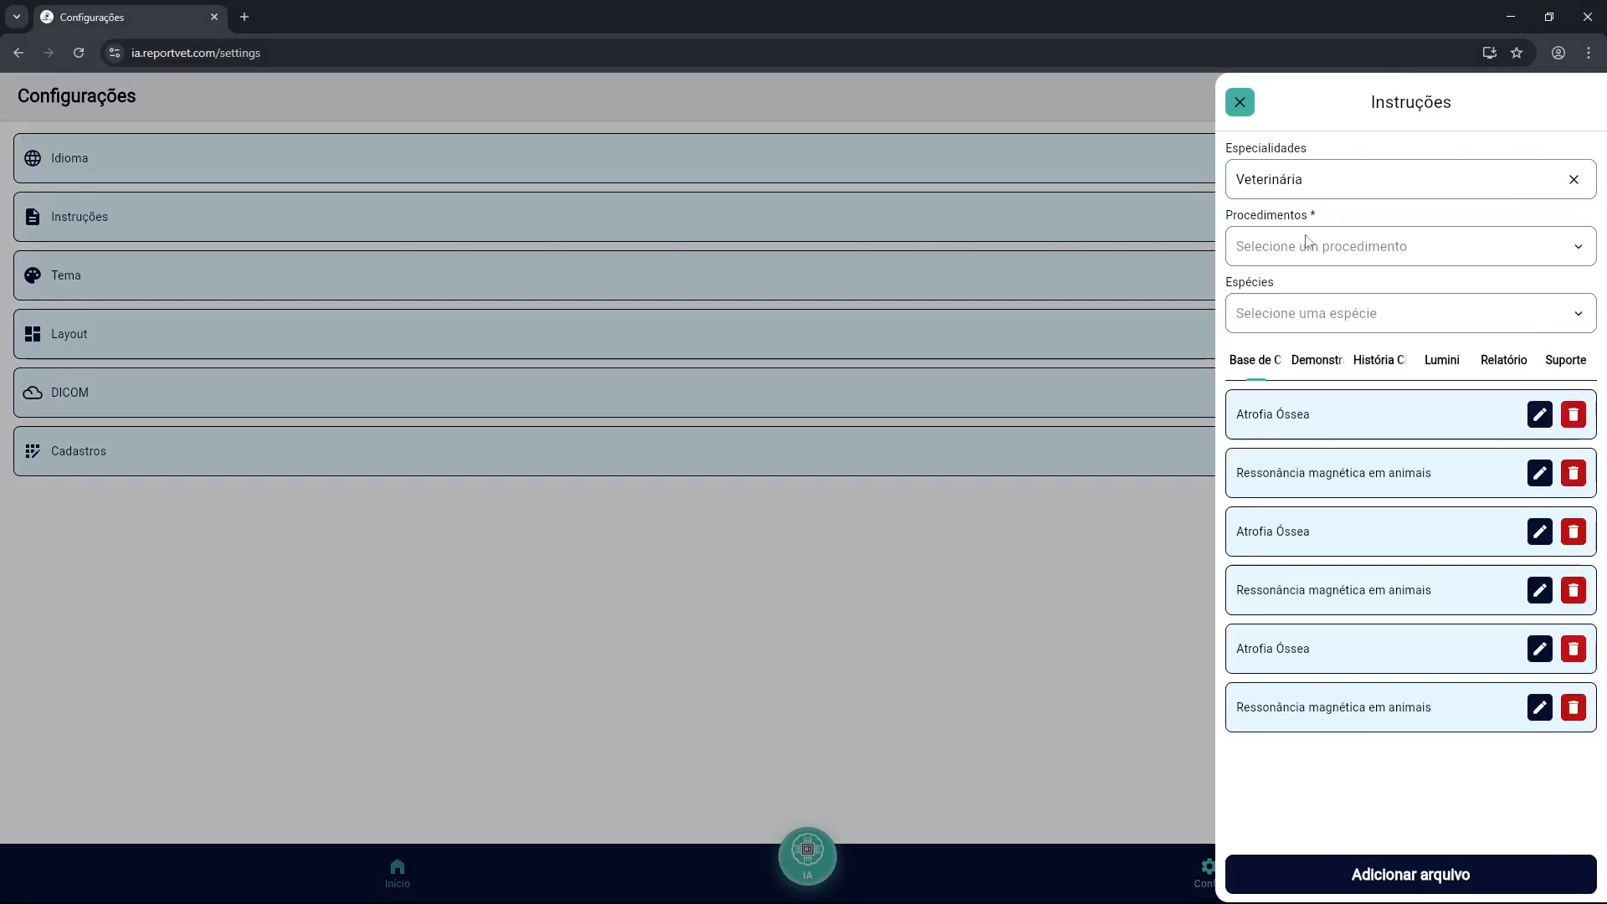
pyautogui.click(1311, 247)
pyautogui.click(1317, 260)
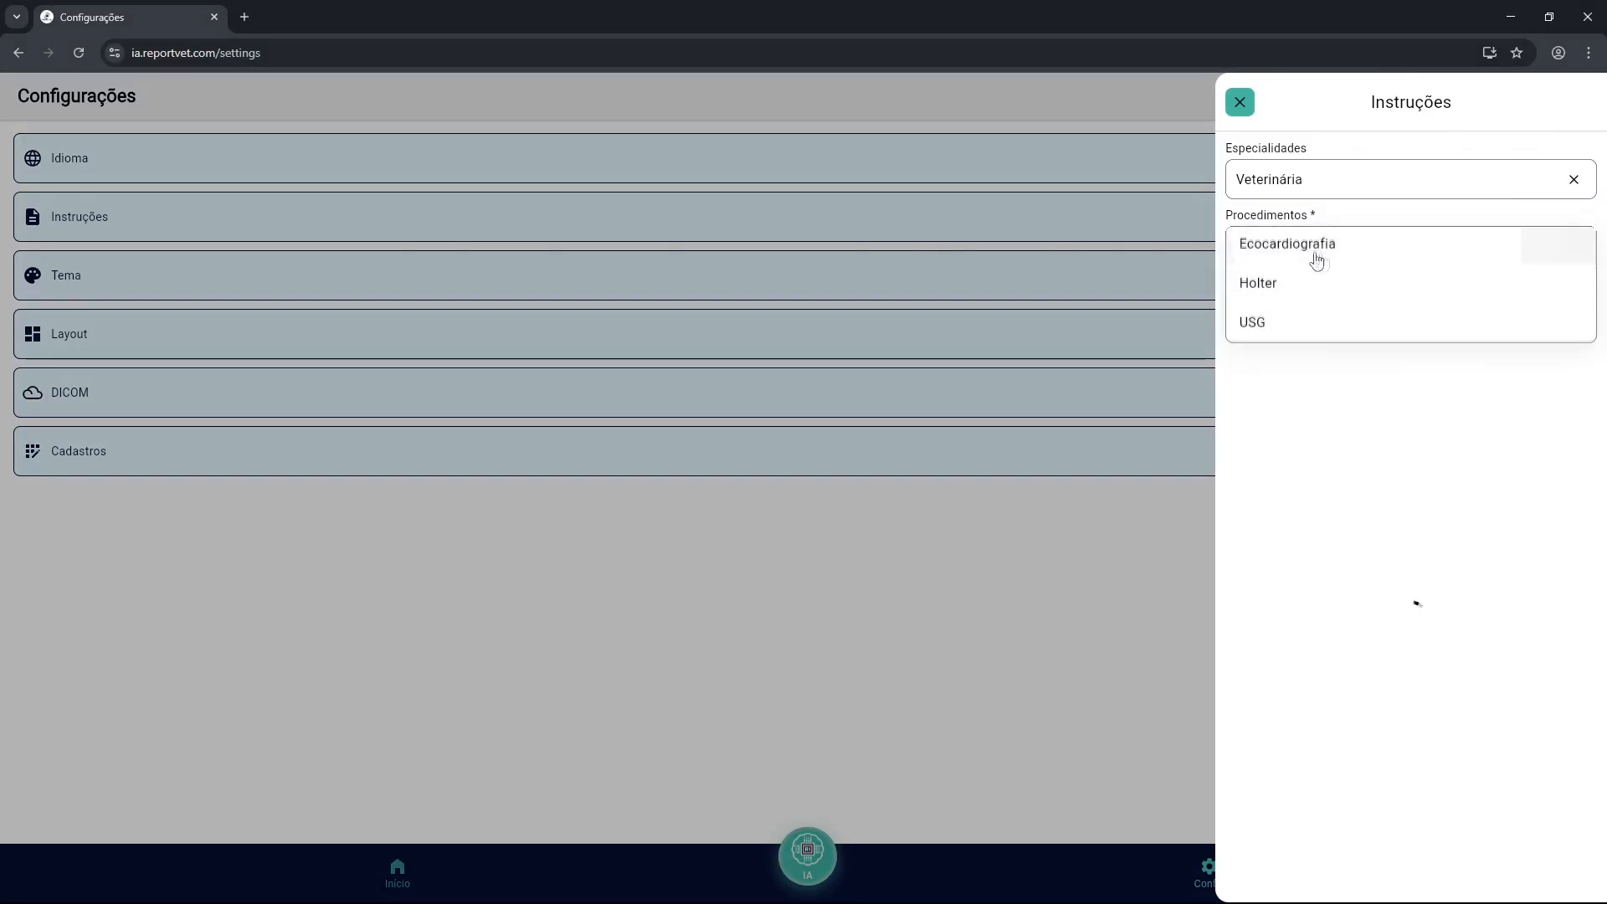
pyautogui.click(1301, 315)
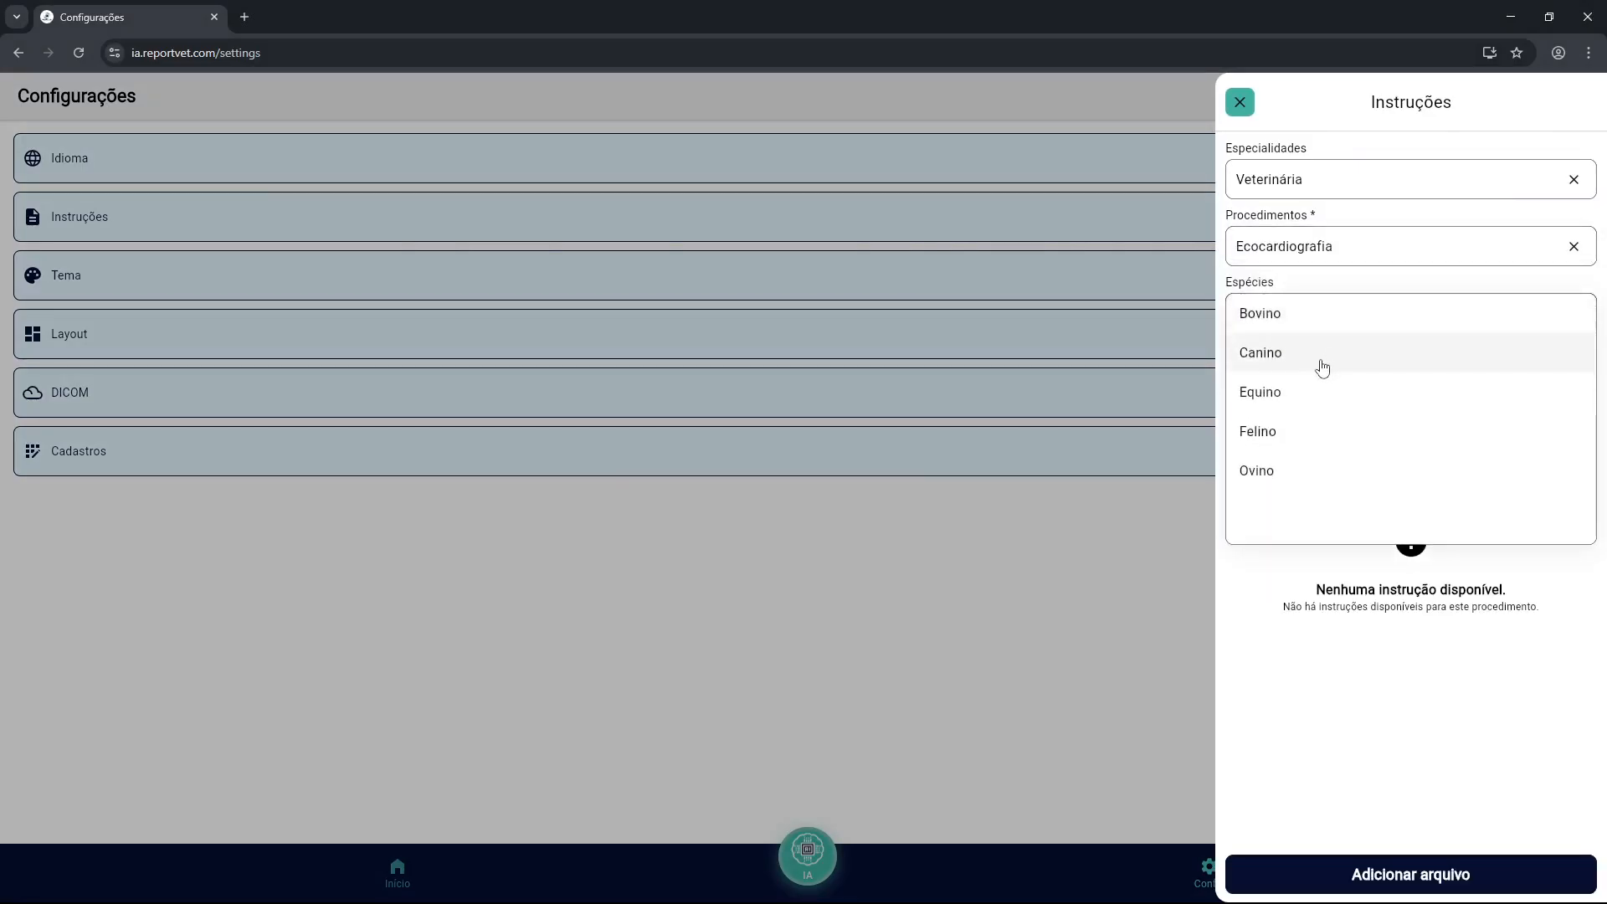
pyautogui.click(1323, 366)
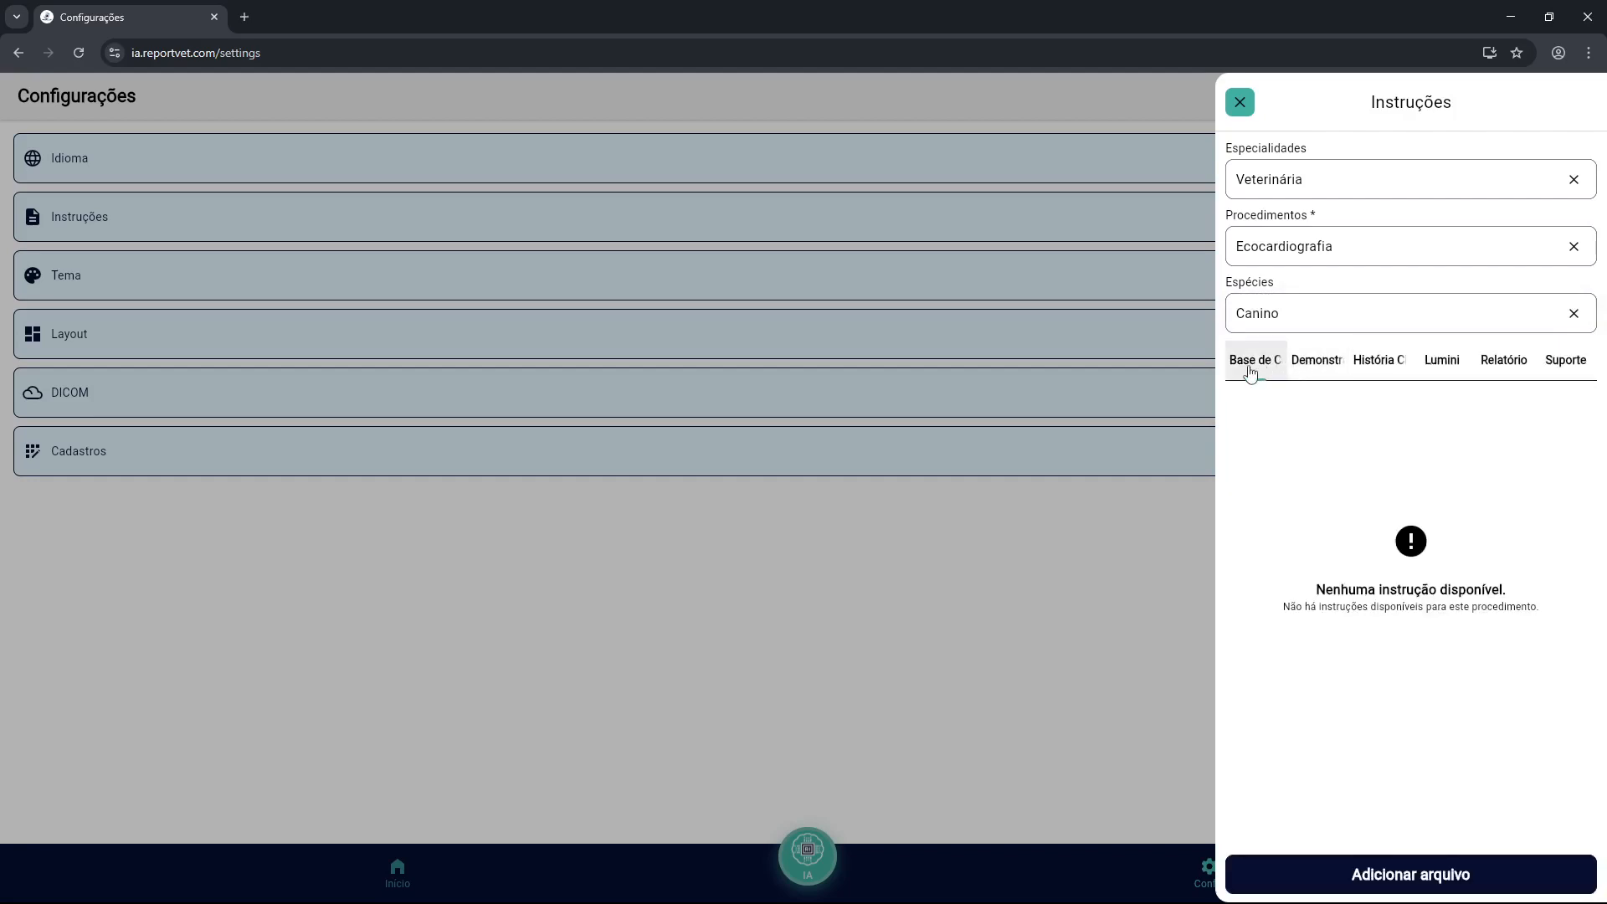
# Step: Start a new knowledge base file entry titled "Atrofia Óssea" with the description "Artigo sobre atrofia óssea."
pyautogui.click(1400, 874)
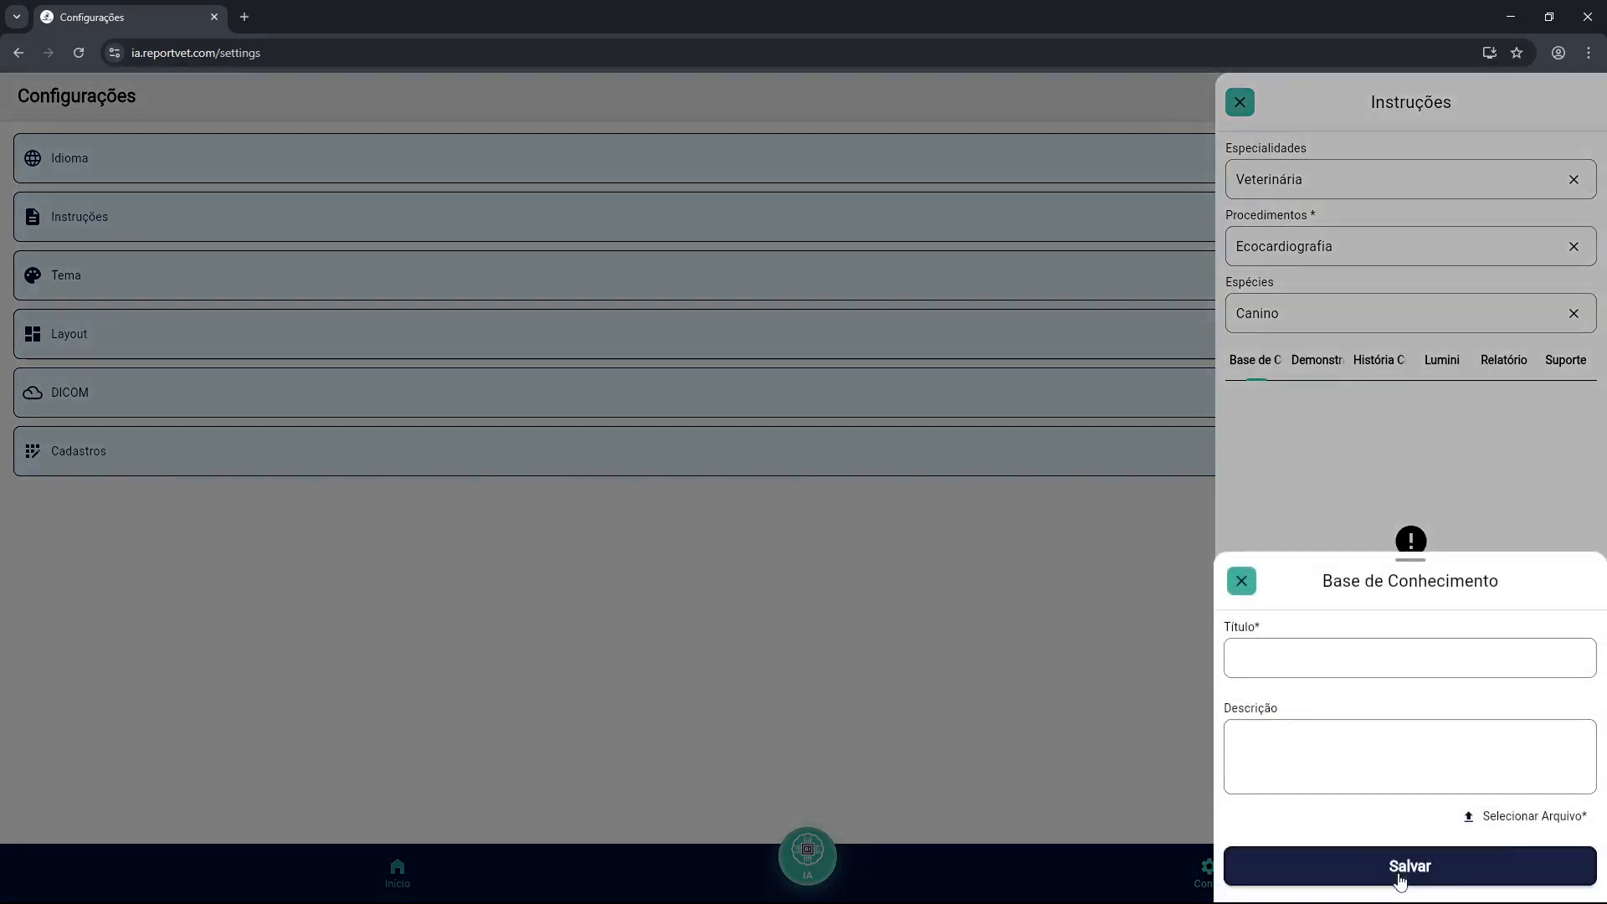
pyautogui.click(1279, 649)
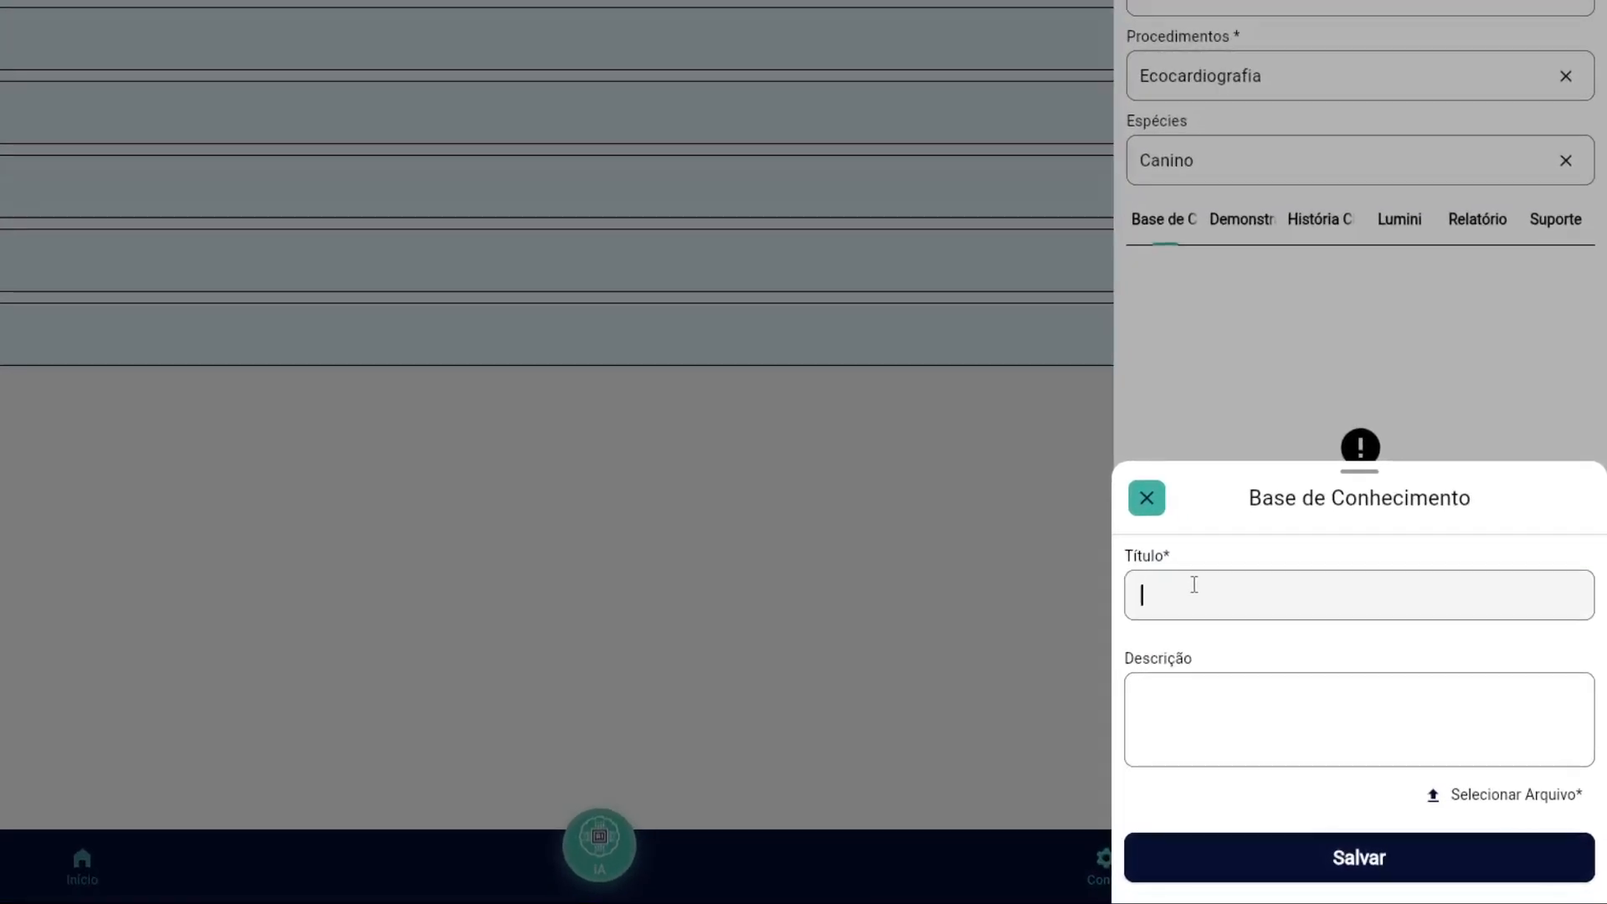
pyautogui.write('Atrofia Óssea')
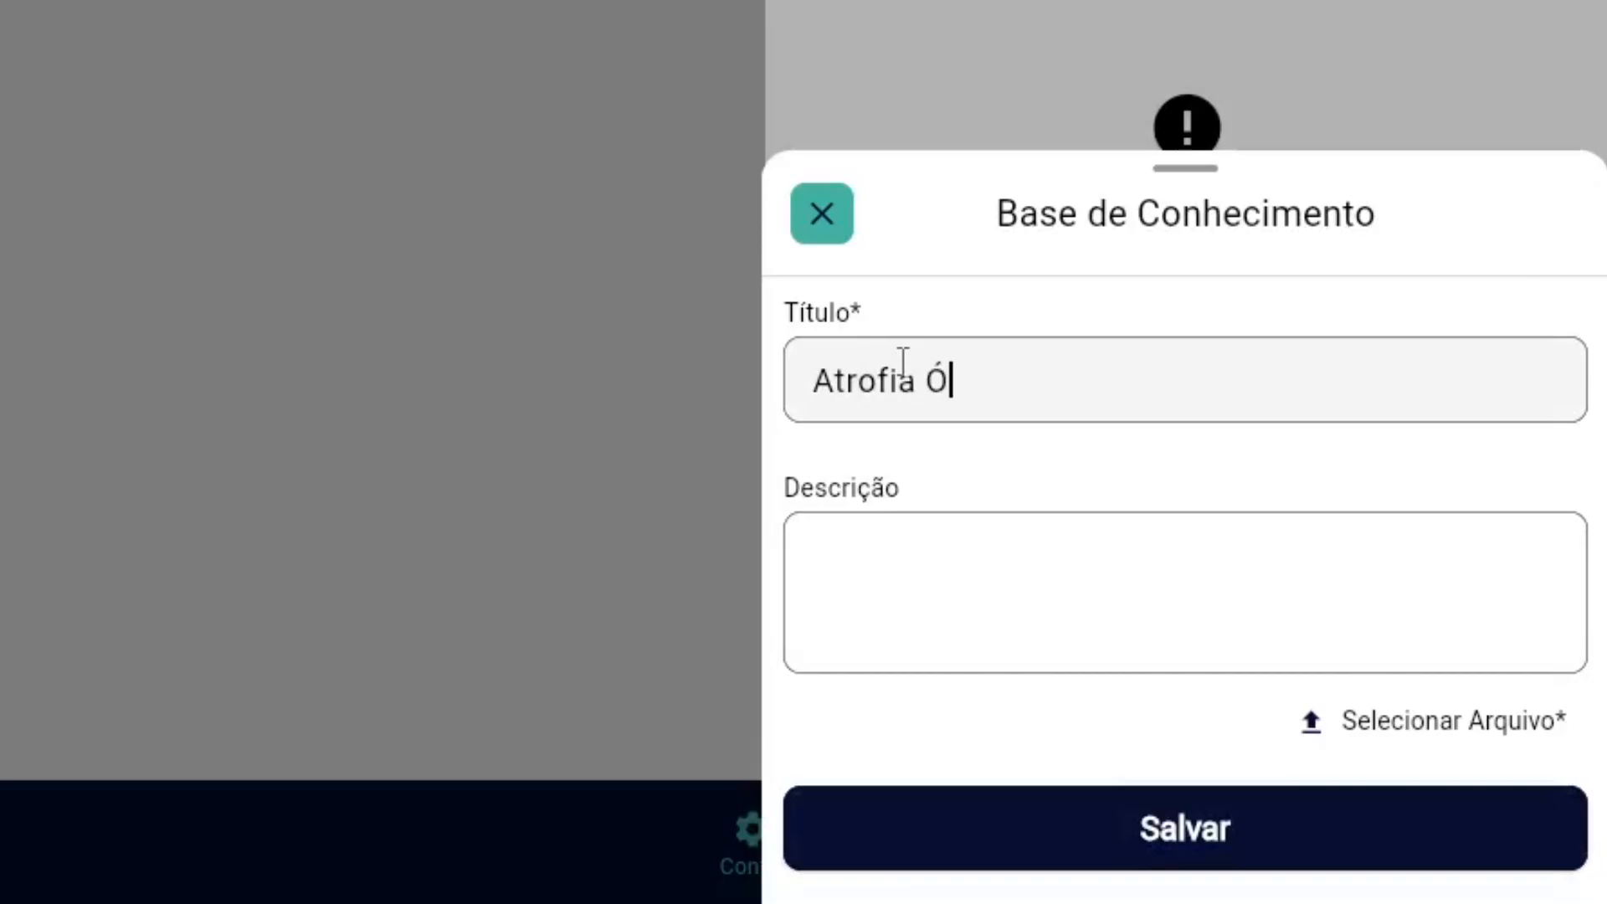
pyautogui.click(926, 563)
pyautogui.write('Artigo sobre ')
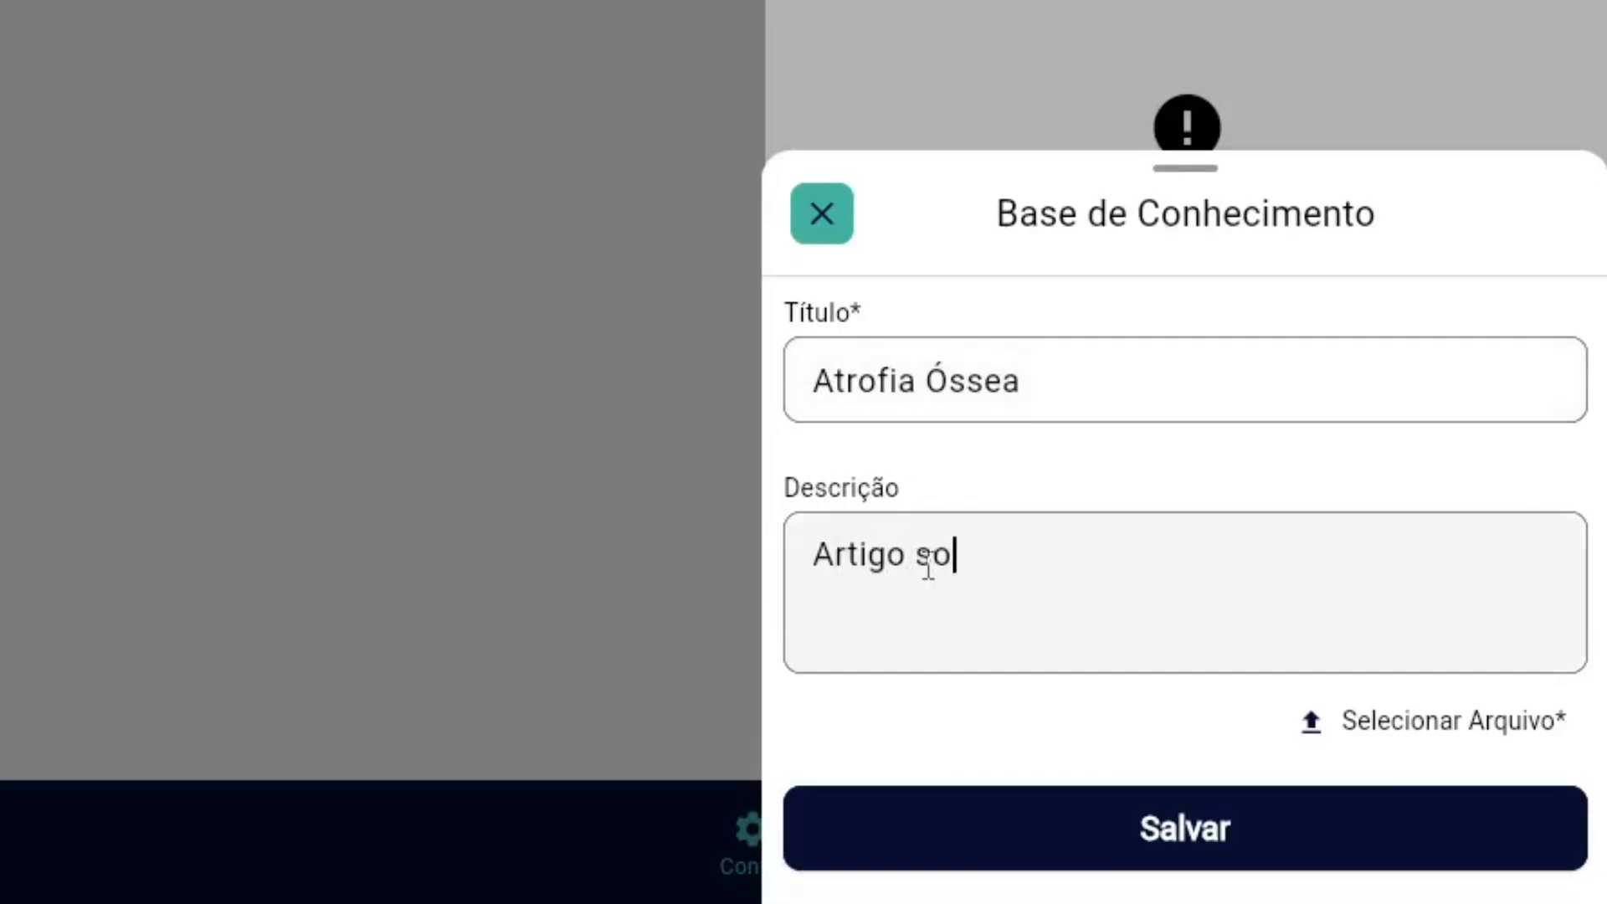
pyautogui.write('atrofia óssea.')
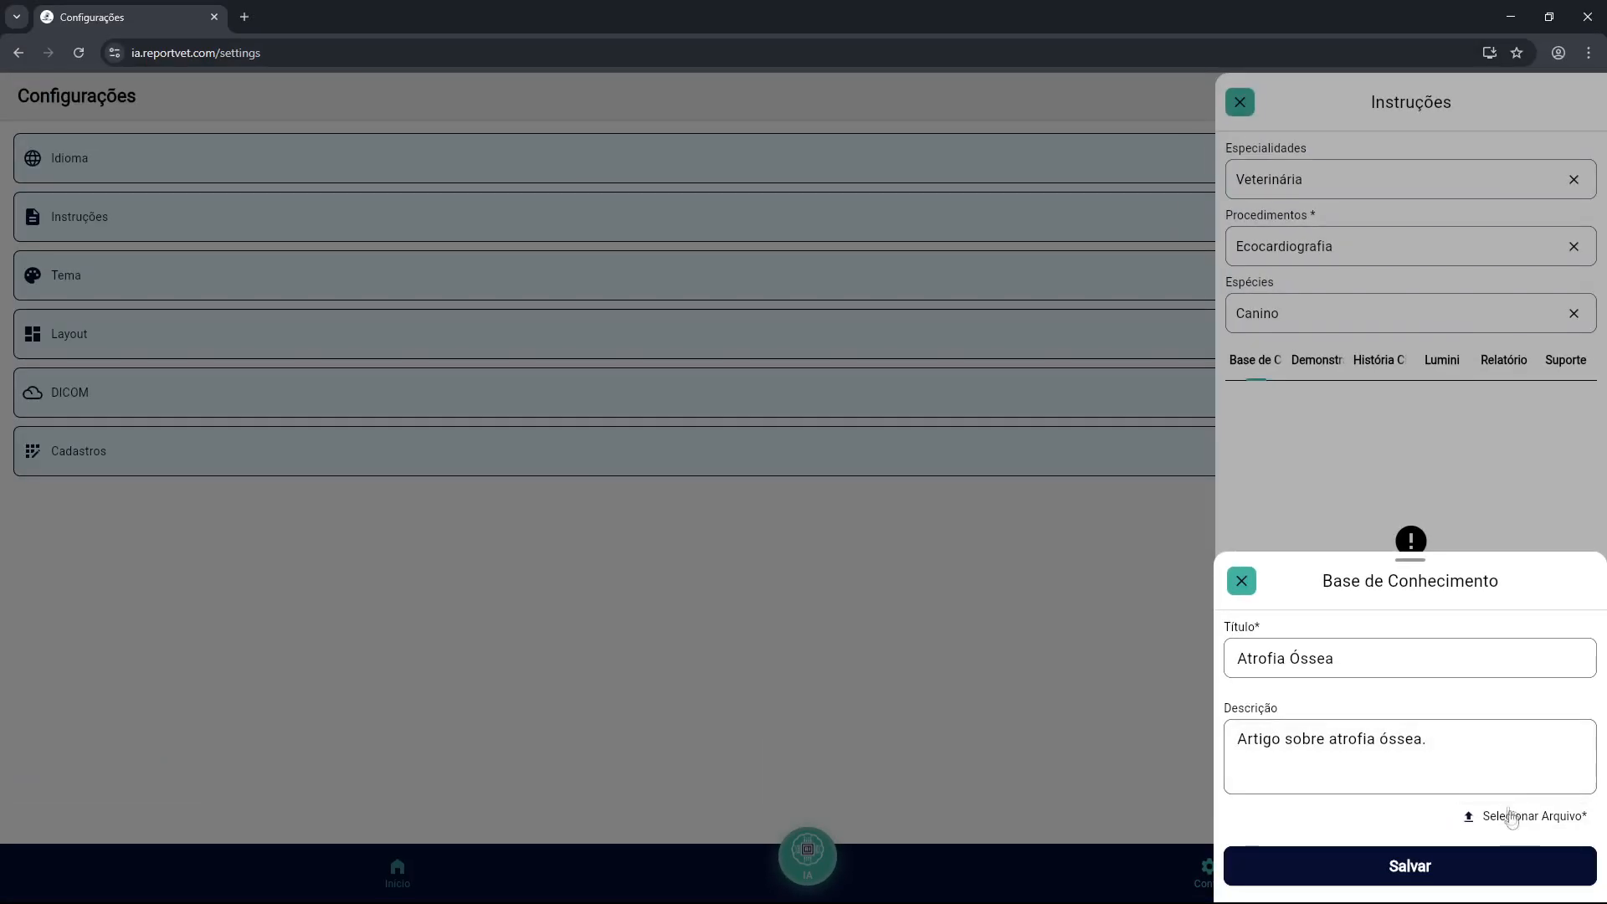
# Step: Attach the Atrofia Óssea file from the Artigos folder to the knowledge base entry and save it
pyautogui.click(1512, 816)
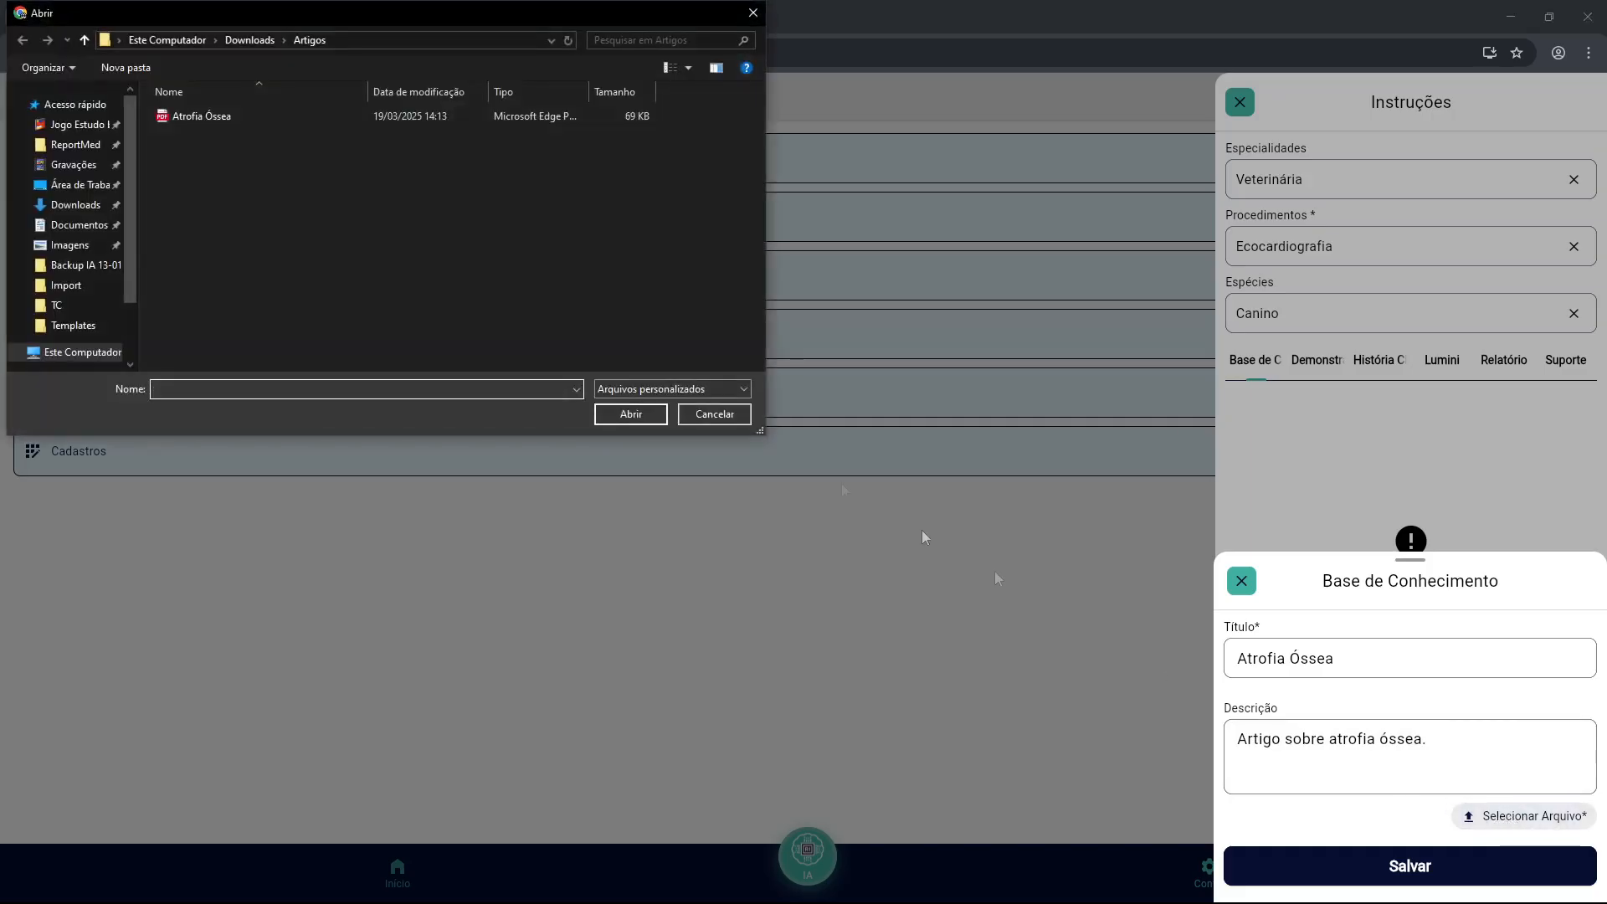
pyautogui.click(201, 119)
pyautogui.click(632, 415)
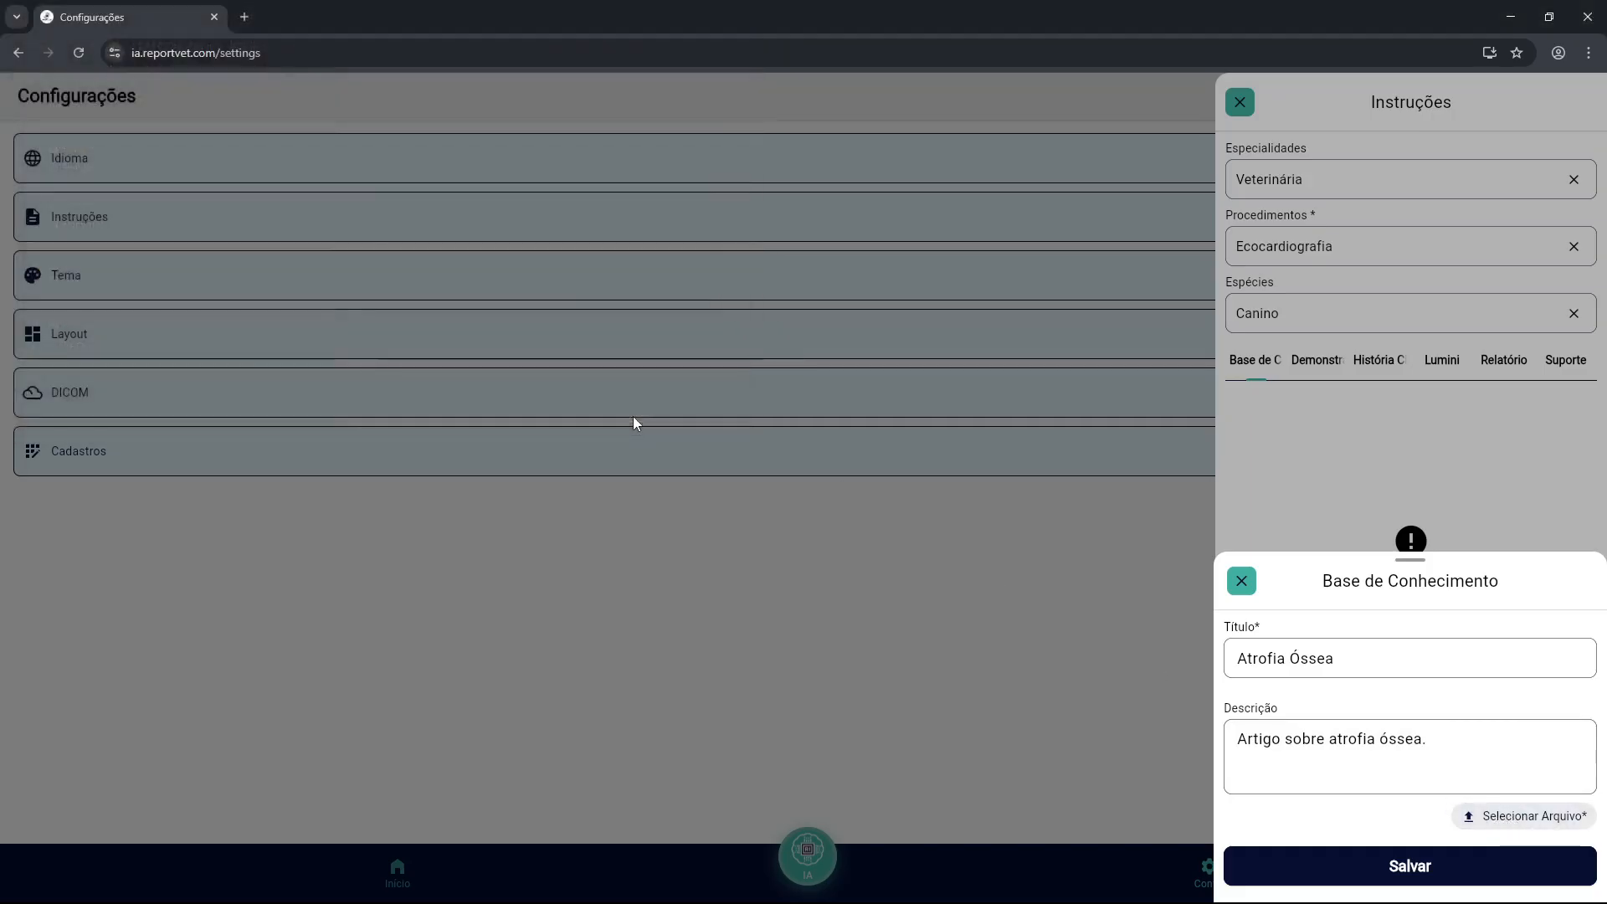
pyautogui.click(1433, 873)
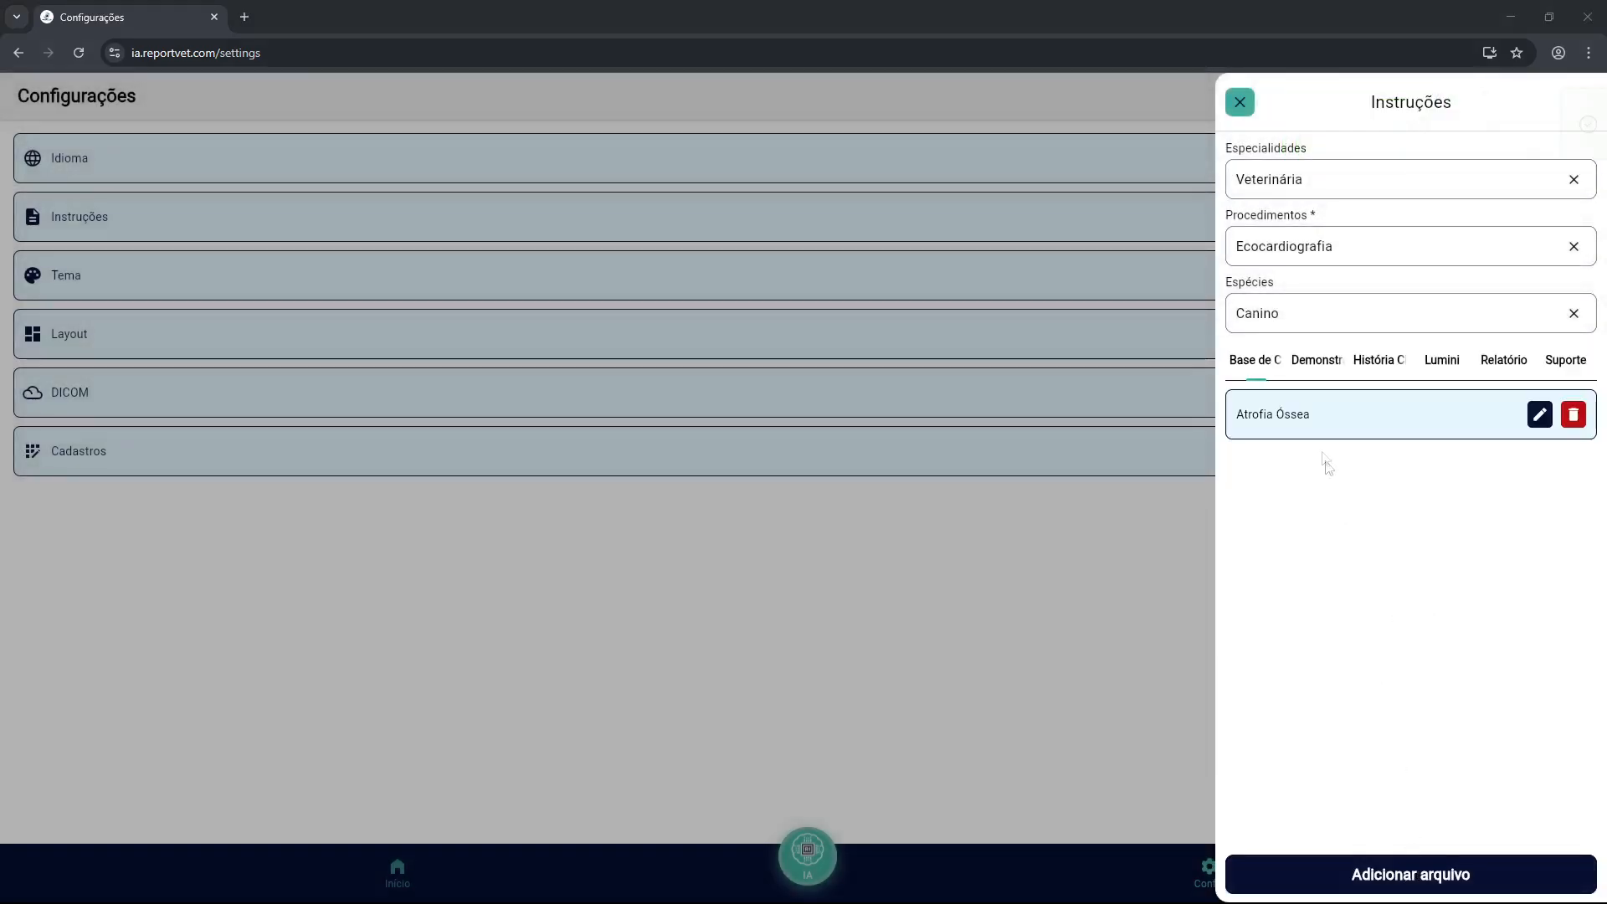
# Step: Open the saved Atrofia Óssea entry, read through its article text, and close it without changes
pyautogui.click(1540, 415)
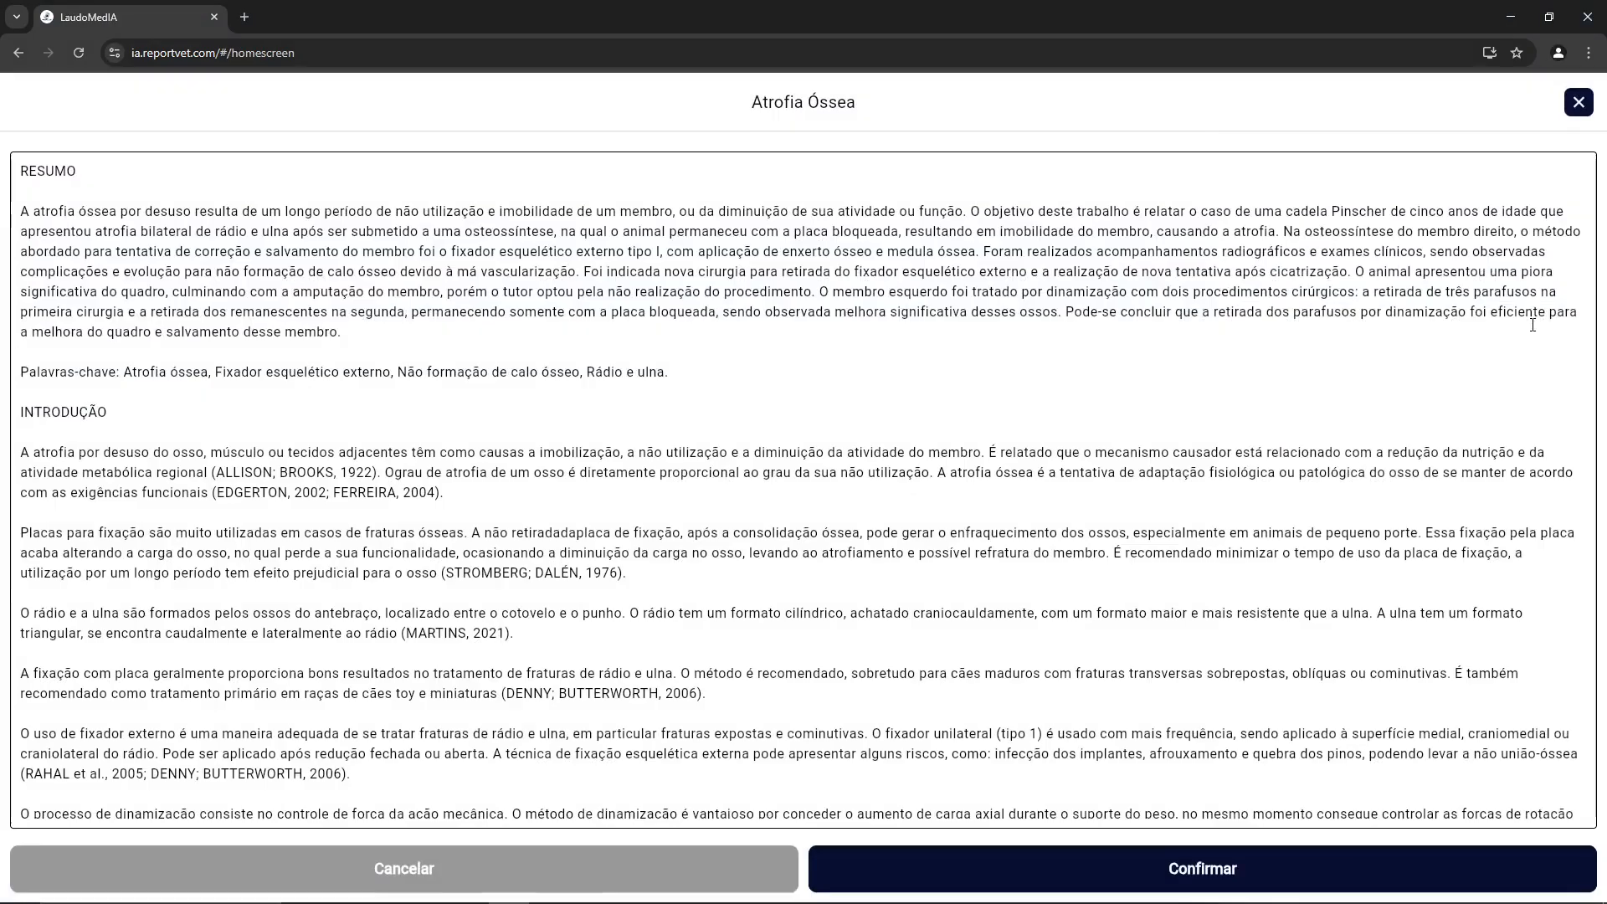
pyautogui.scroll(-5, 1000, 363)
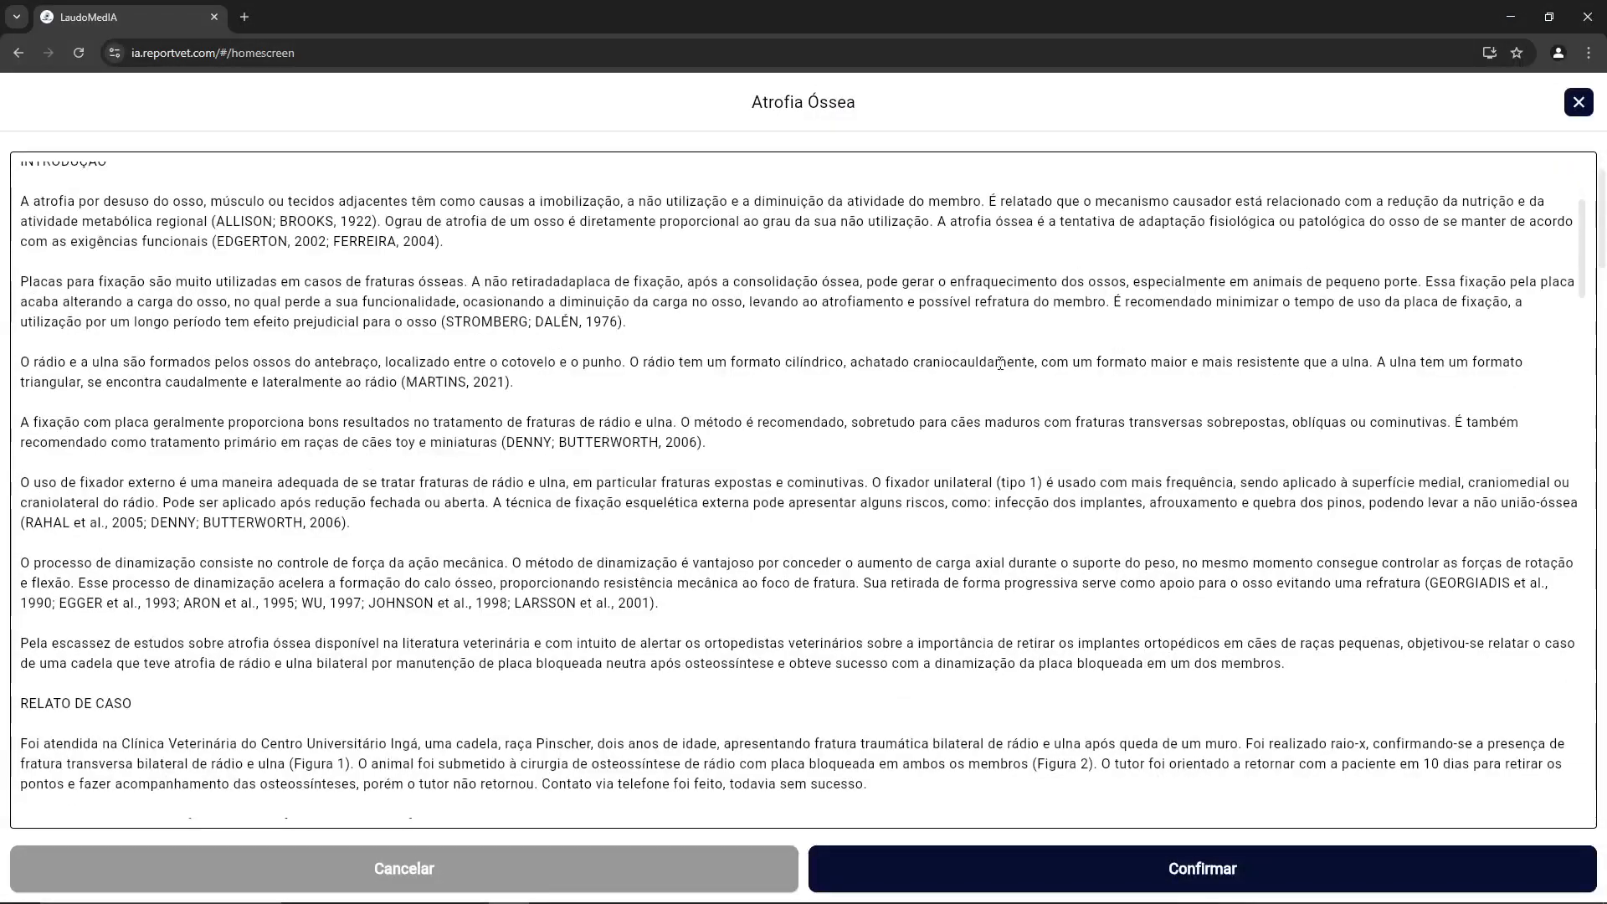
pyautogui.scroll(-5, 1000, 363)
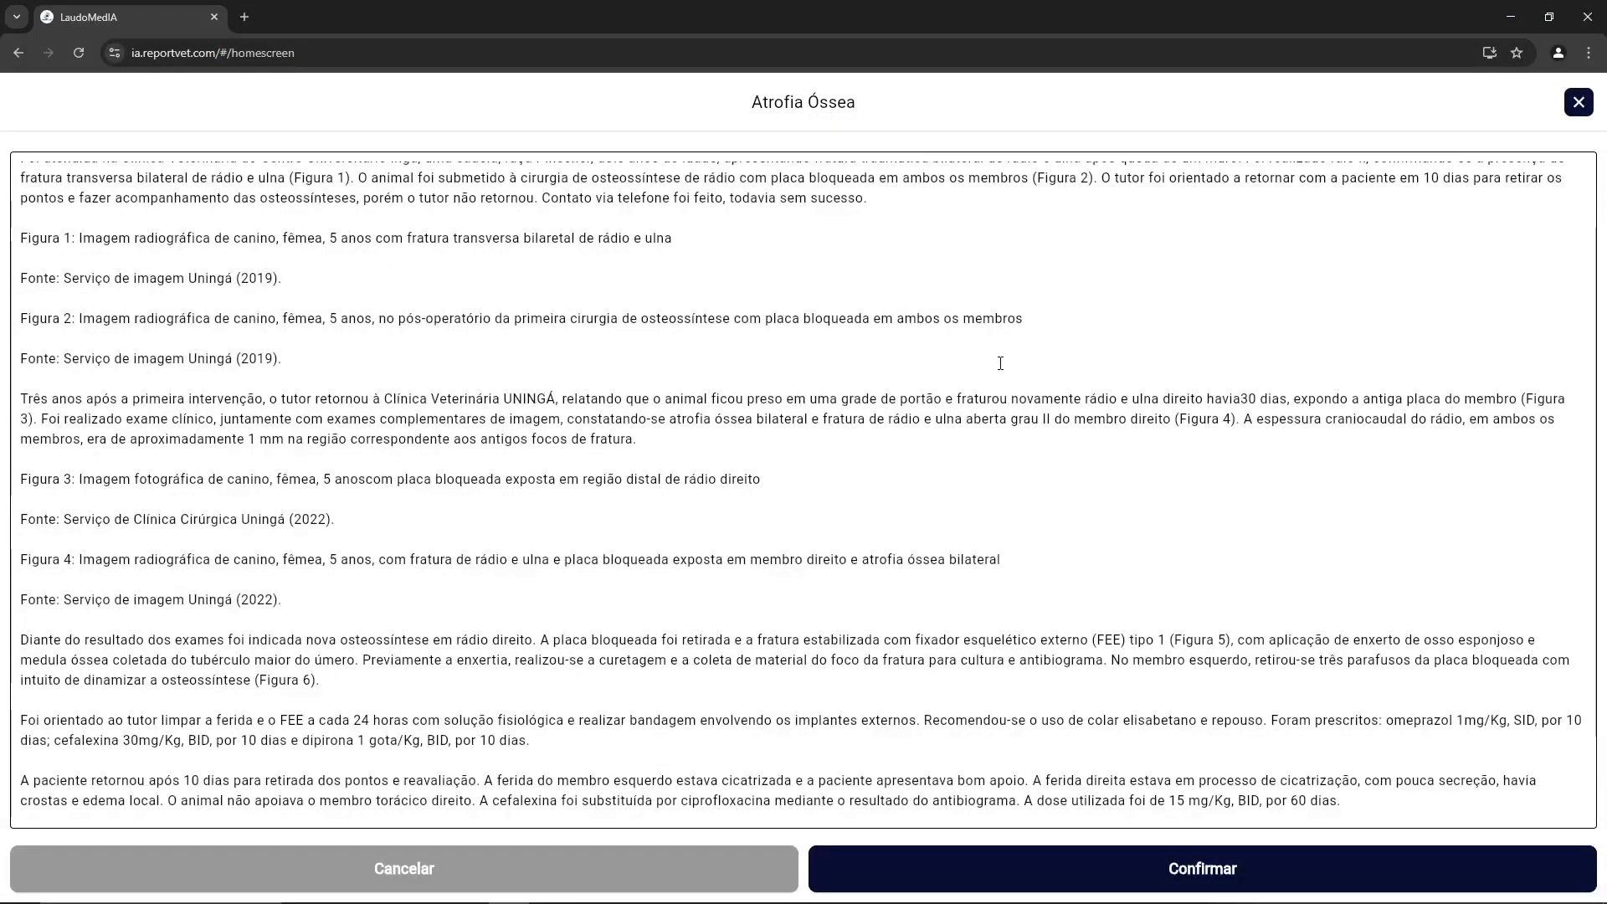
pyautogui.scroll(10, 1000, 363)
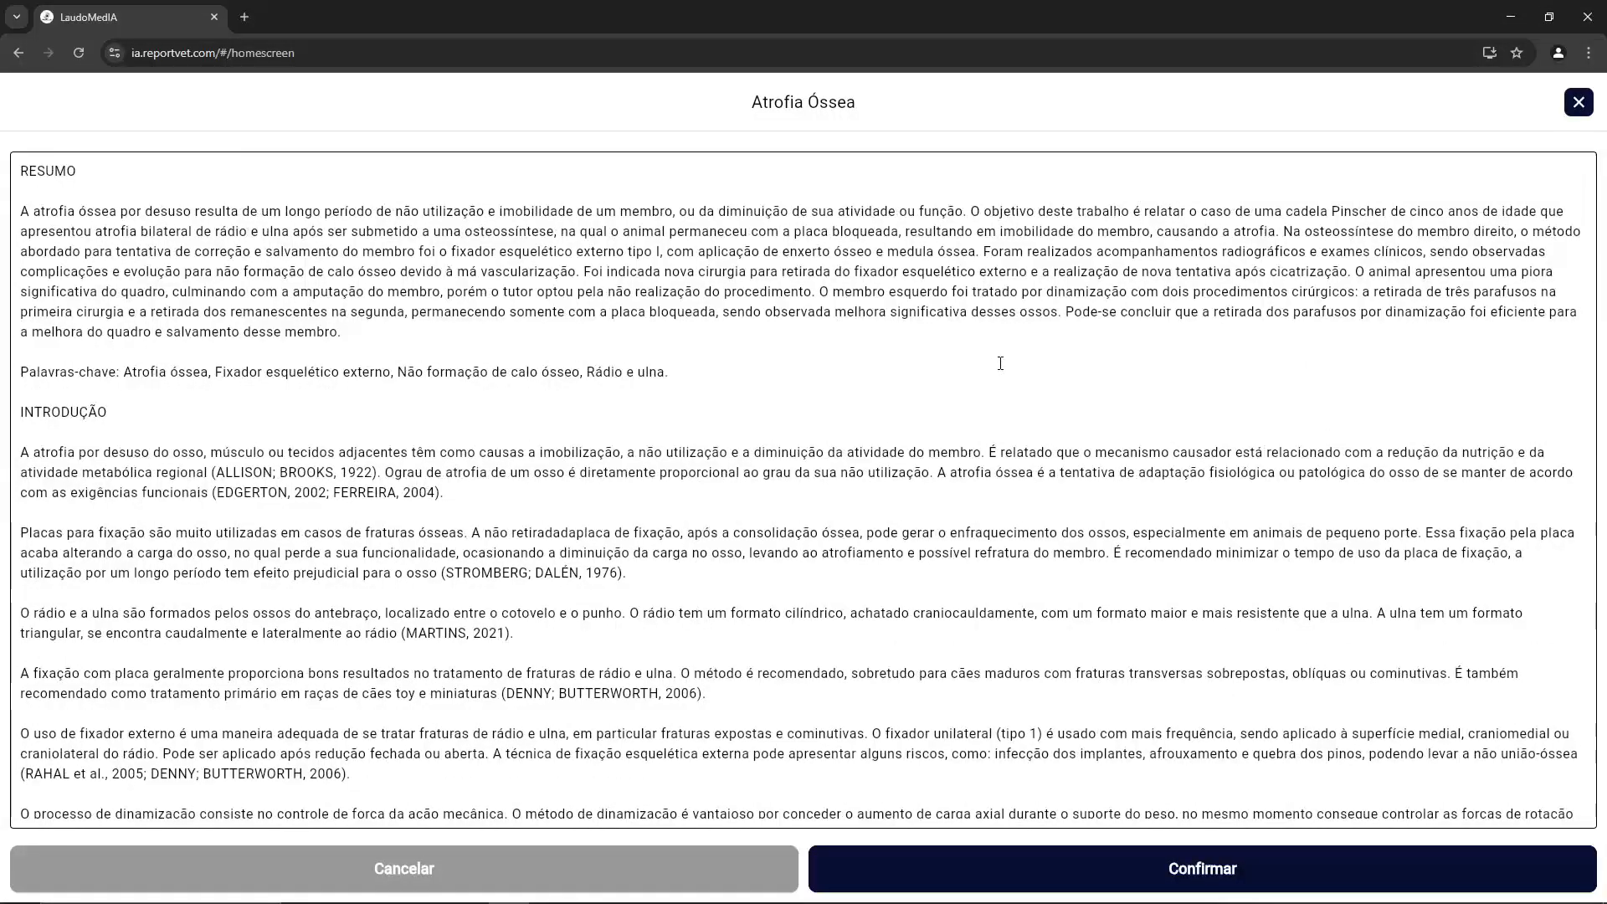
pyautogui.click(1578, 103)
pyautogui.click(1572, 103)
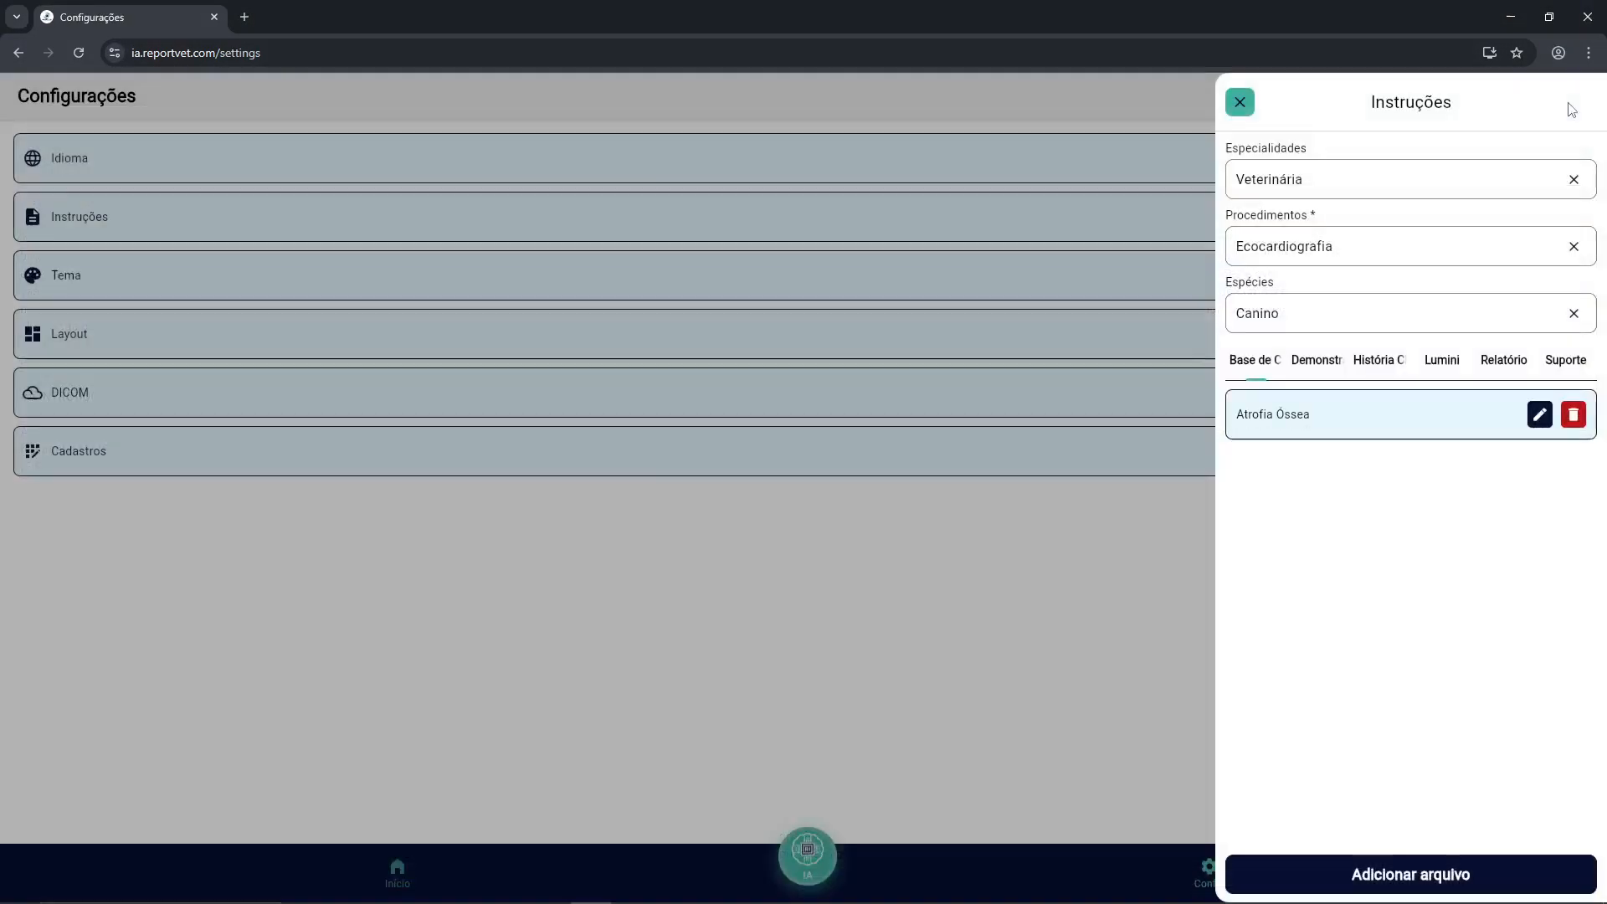
# Step: Examine the conditional text rules in the report's Referências, including the first ATRIO ESQUERDO rule, and close them
pyautogui.click(1502, 362)
pyautogui.click(1409, 474)
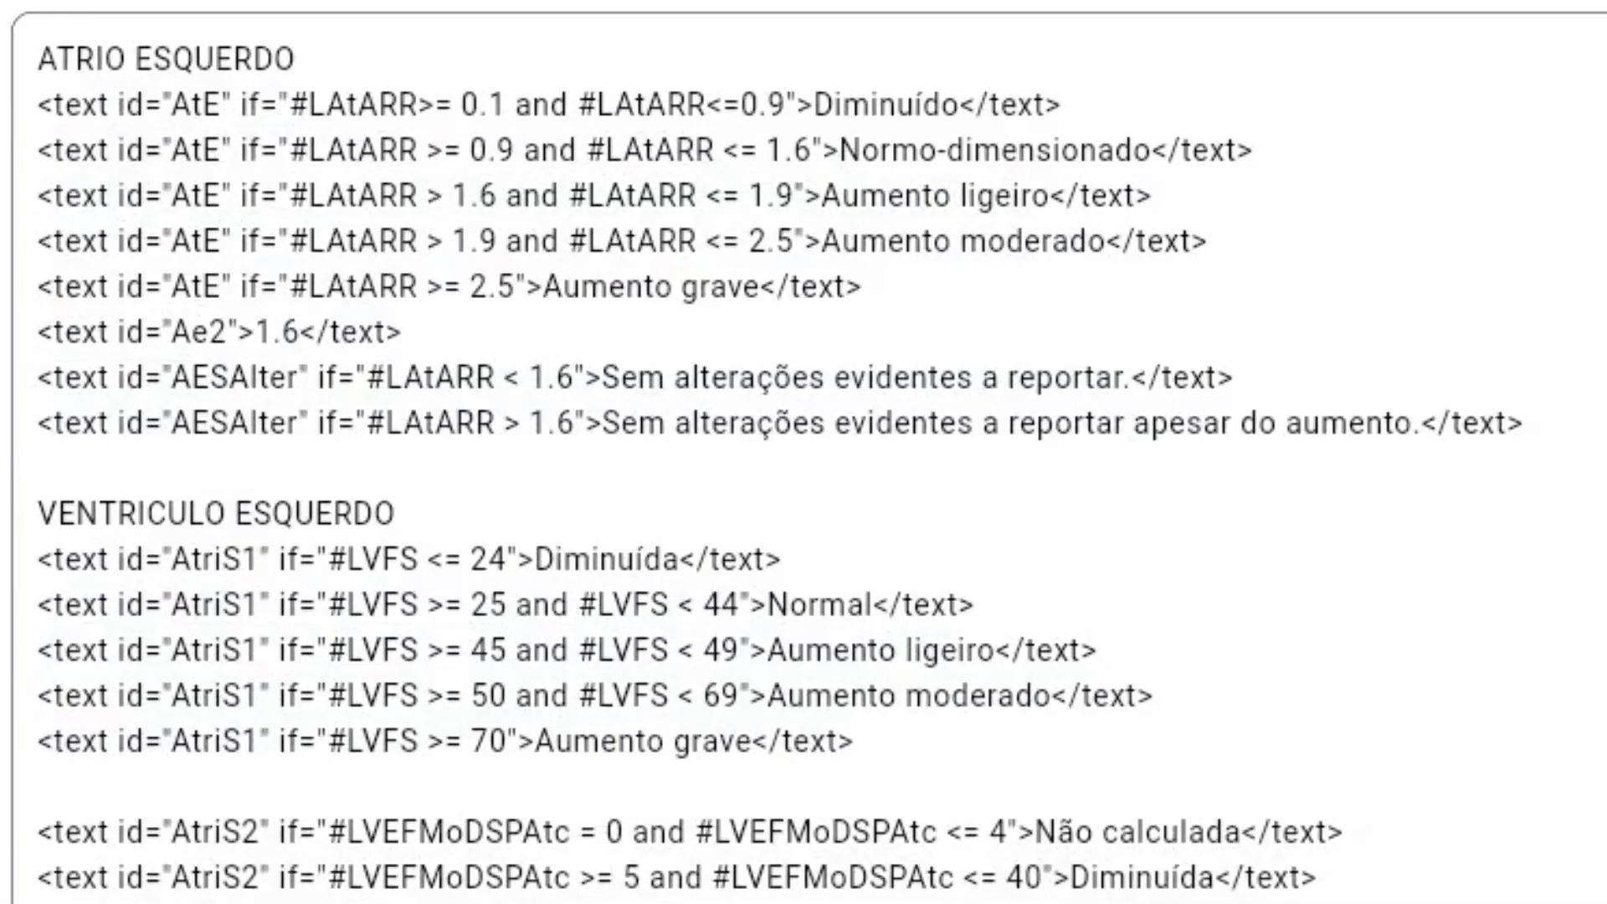
pyautogui.scroll(-15, 804, 452)
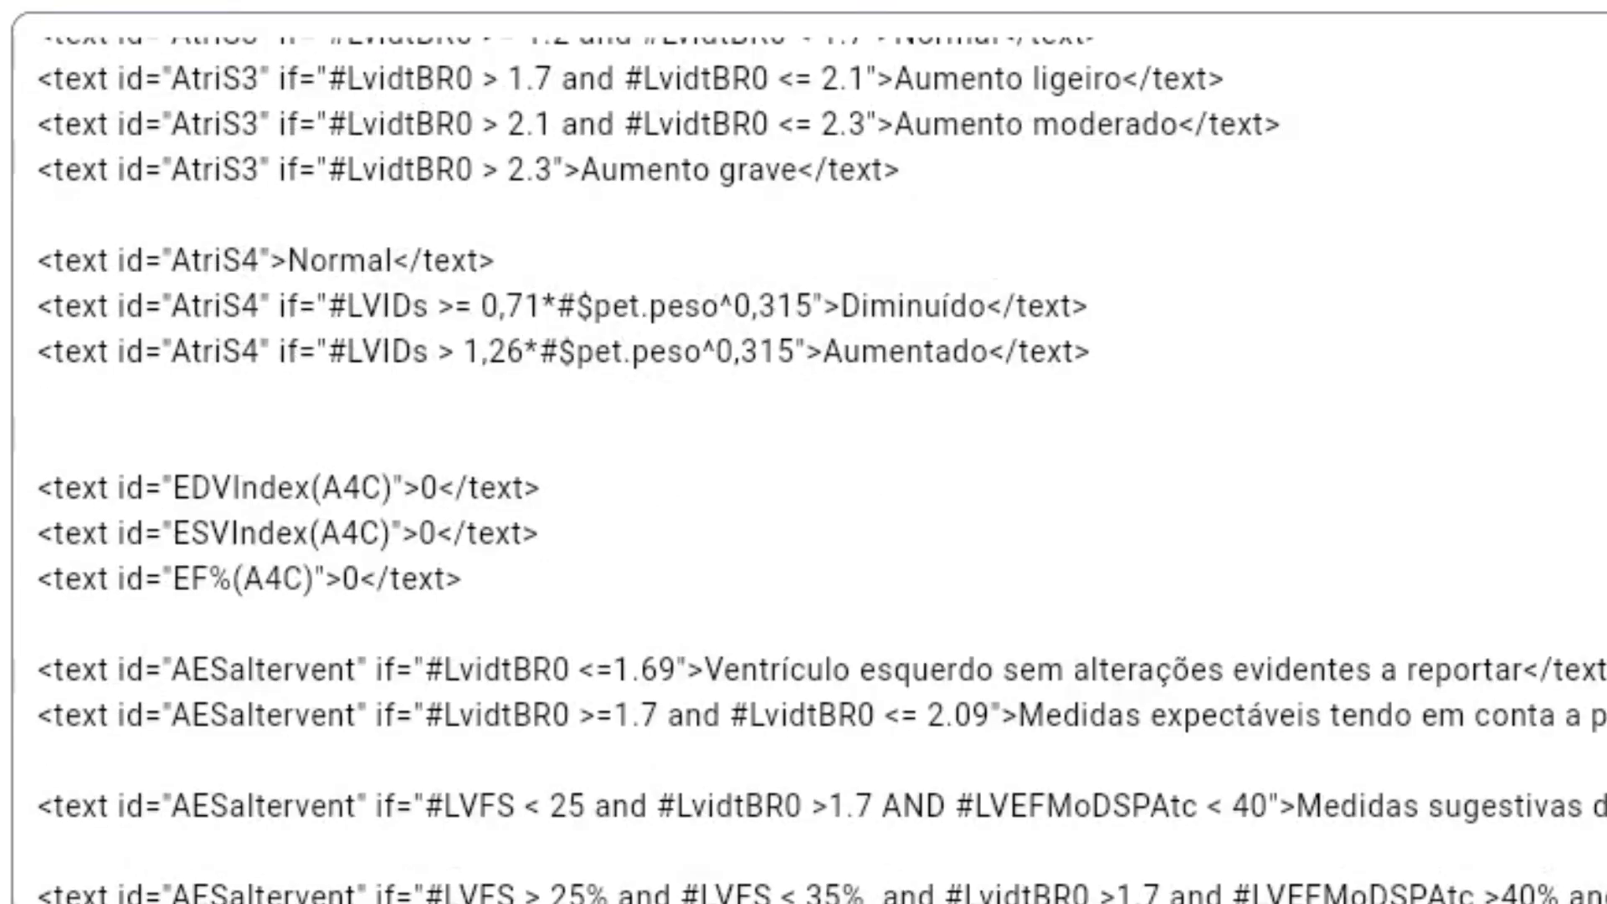
pyautogui.scroll(-10, 804, 452)
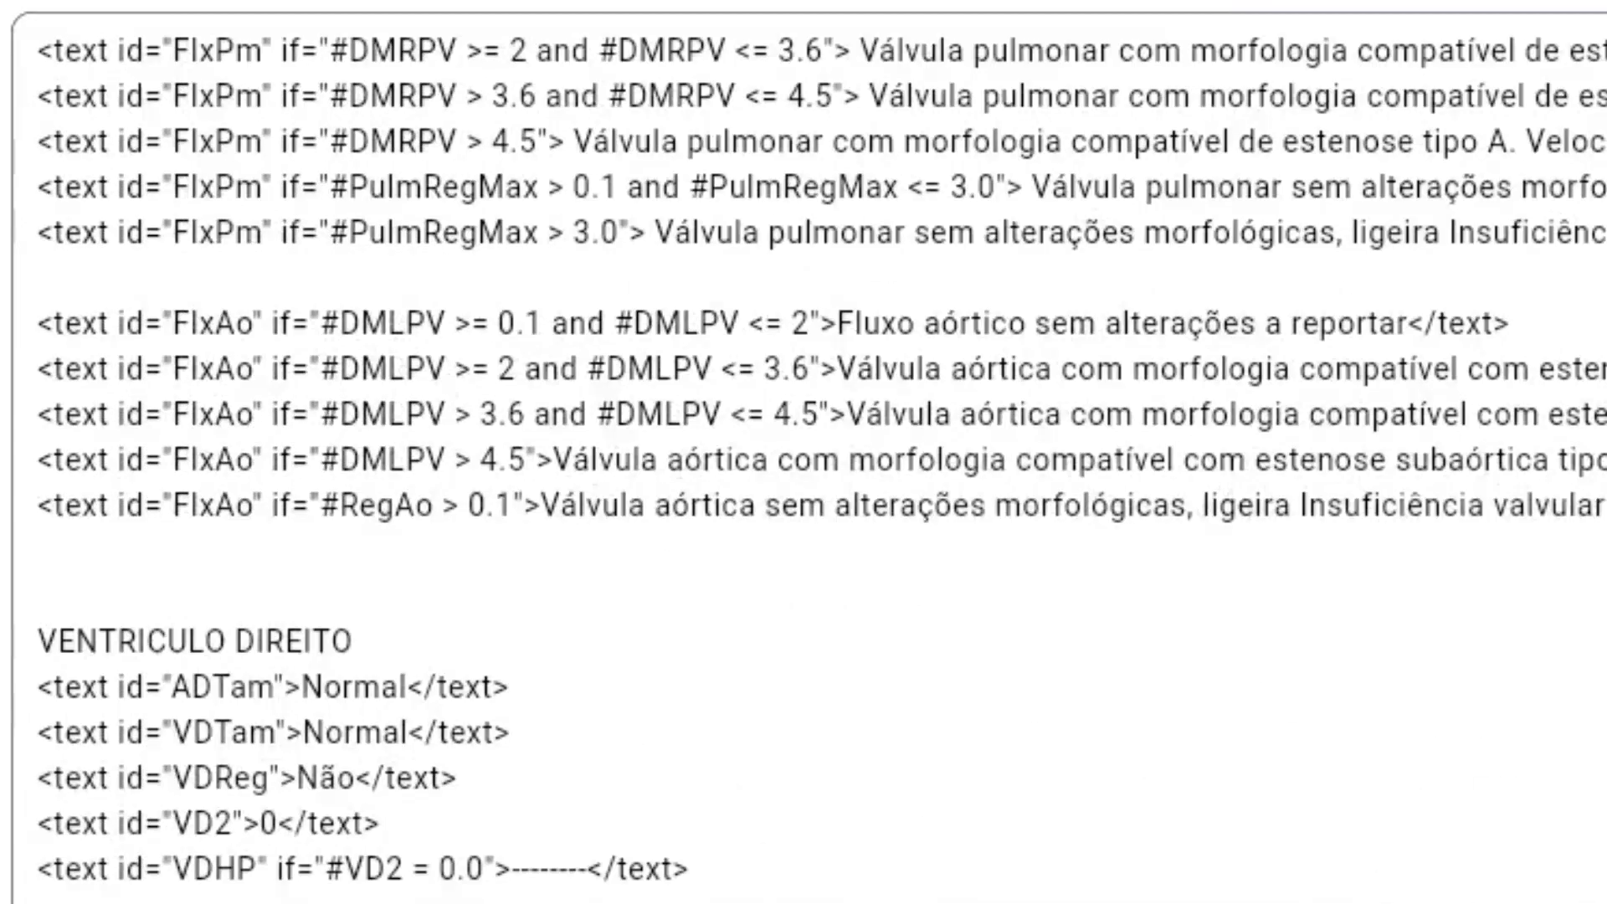
pyautogui.scroll(15, 804, 452)
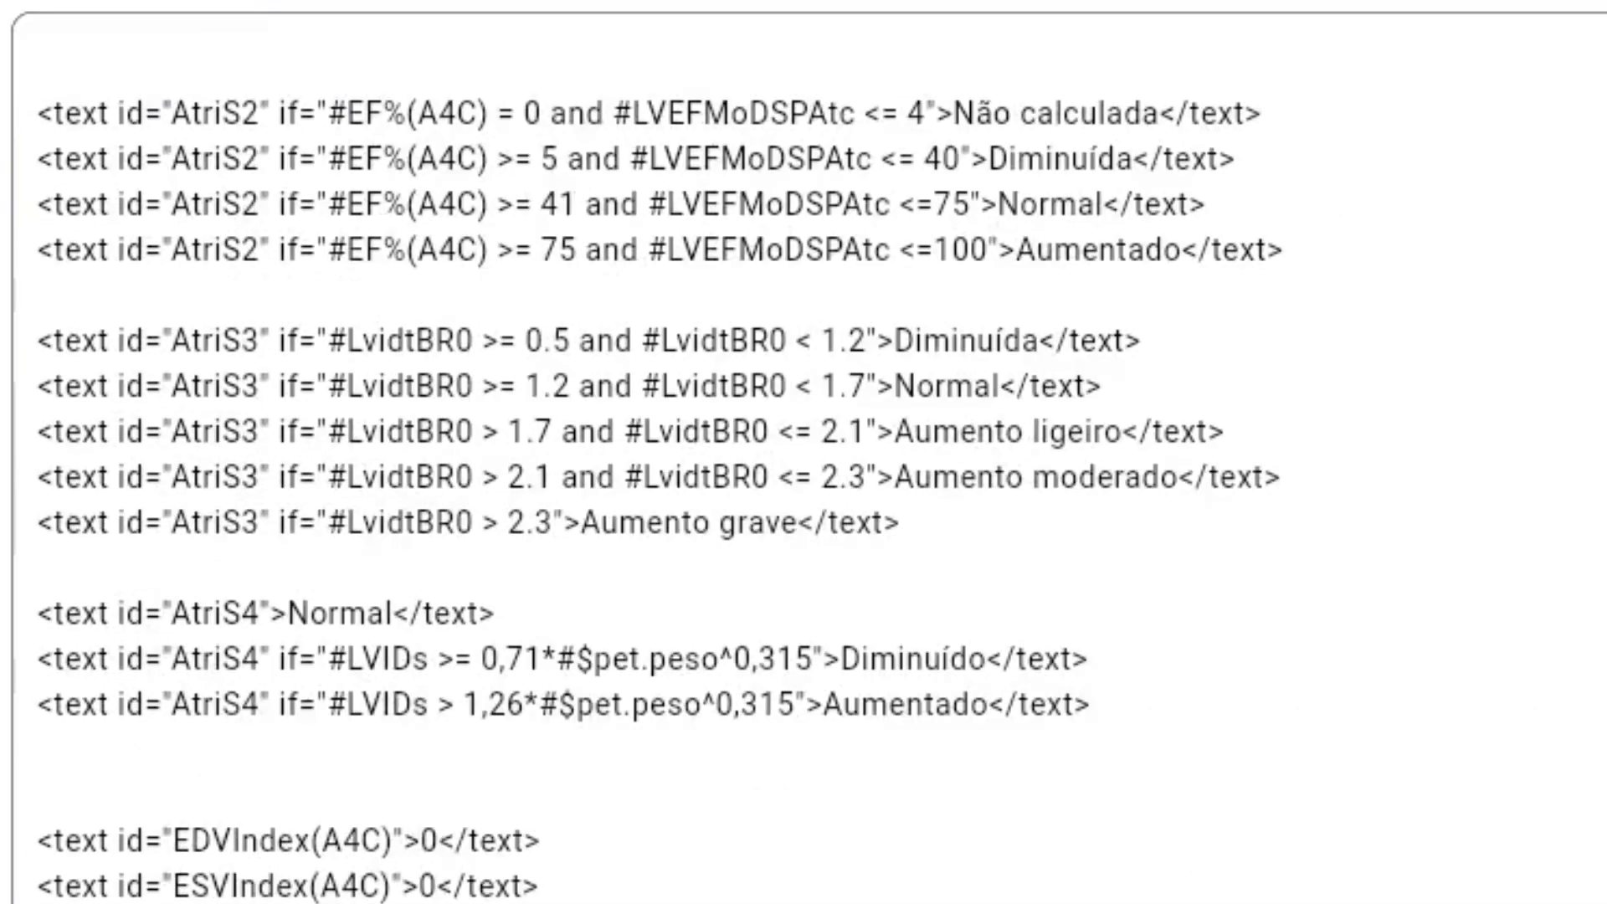
pyautogui.scroll(5, 803, 452)
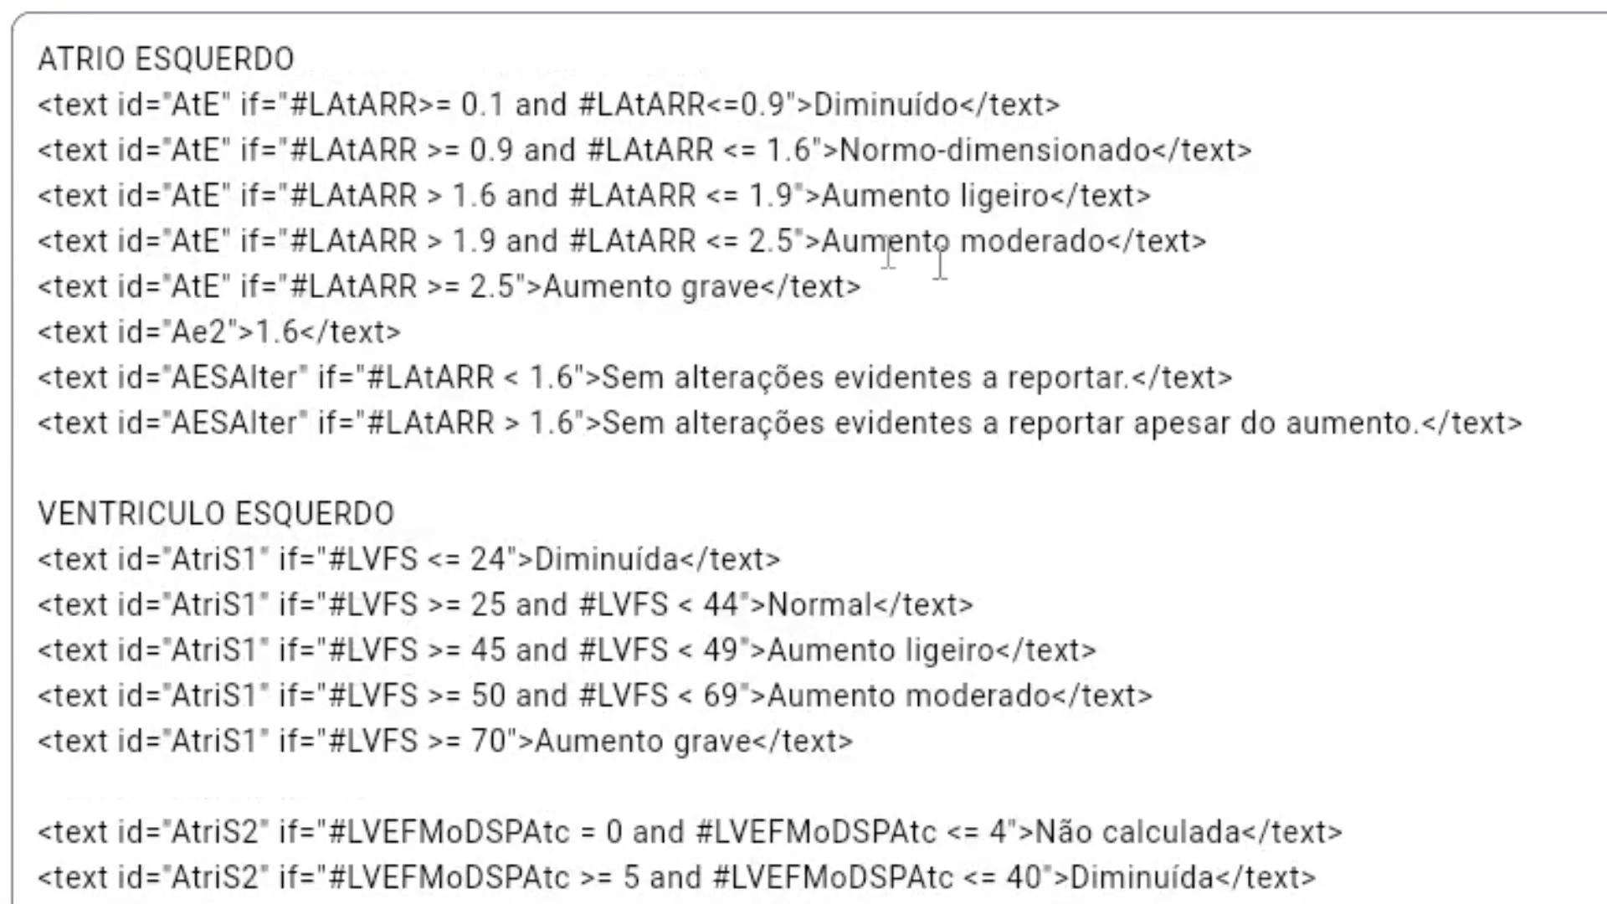
pyautogui.moveTo(49, 118); pyautogui.dragTo(961, 93)
pyautogui.click(1100, 651)
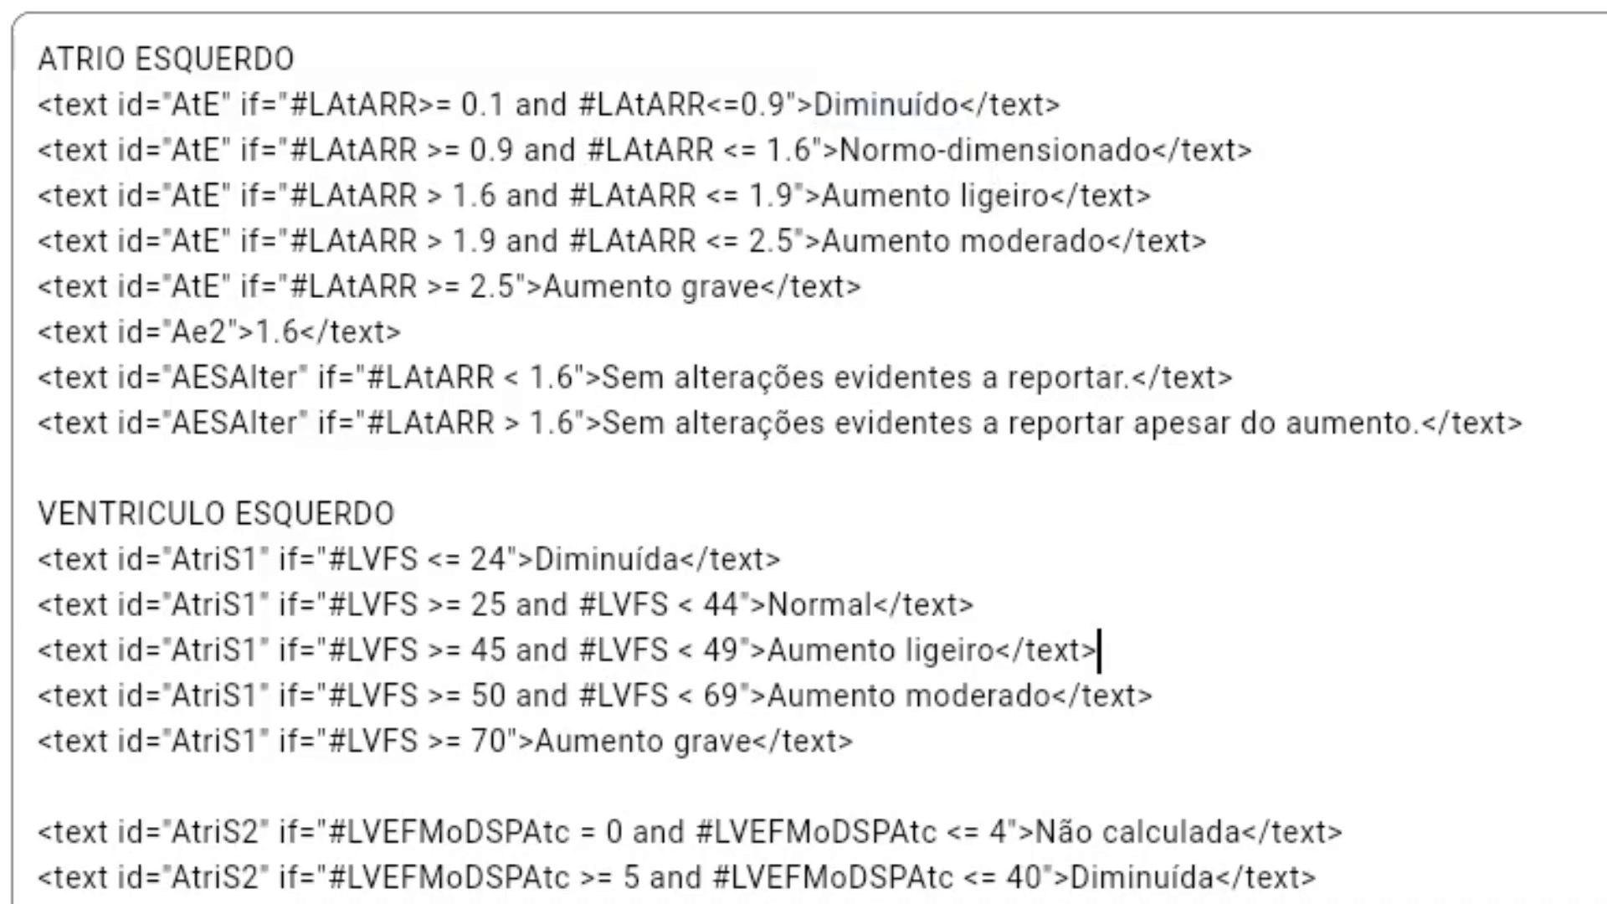
pyautogui.click(1567, 105)
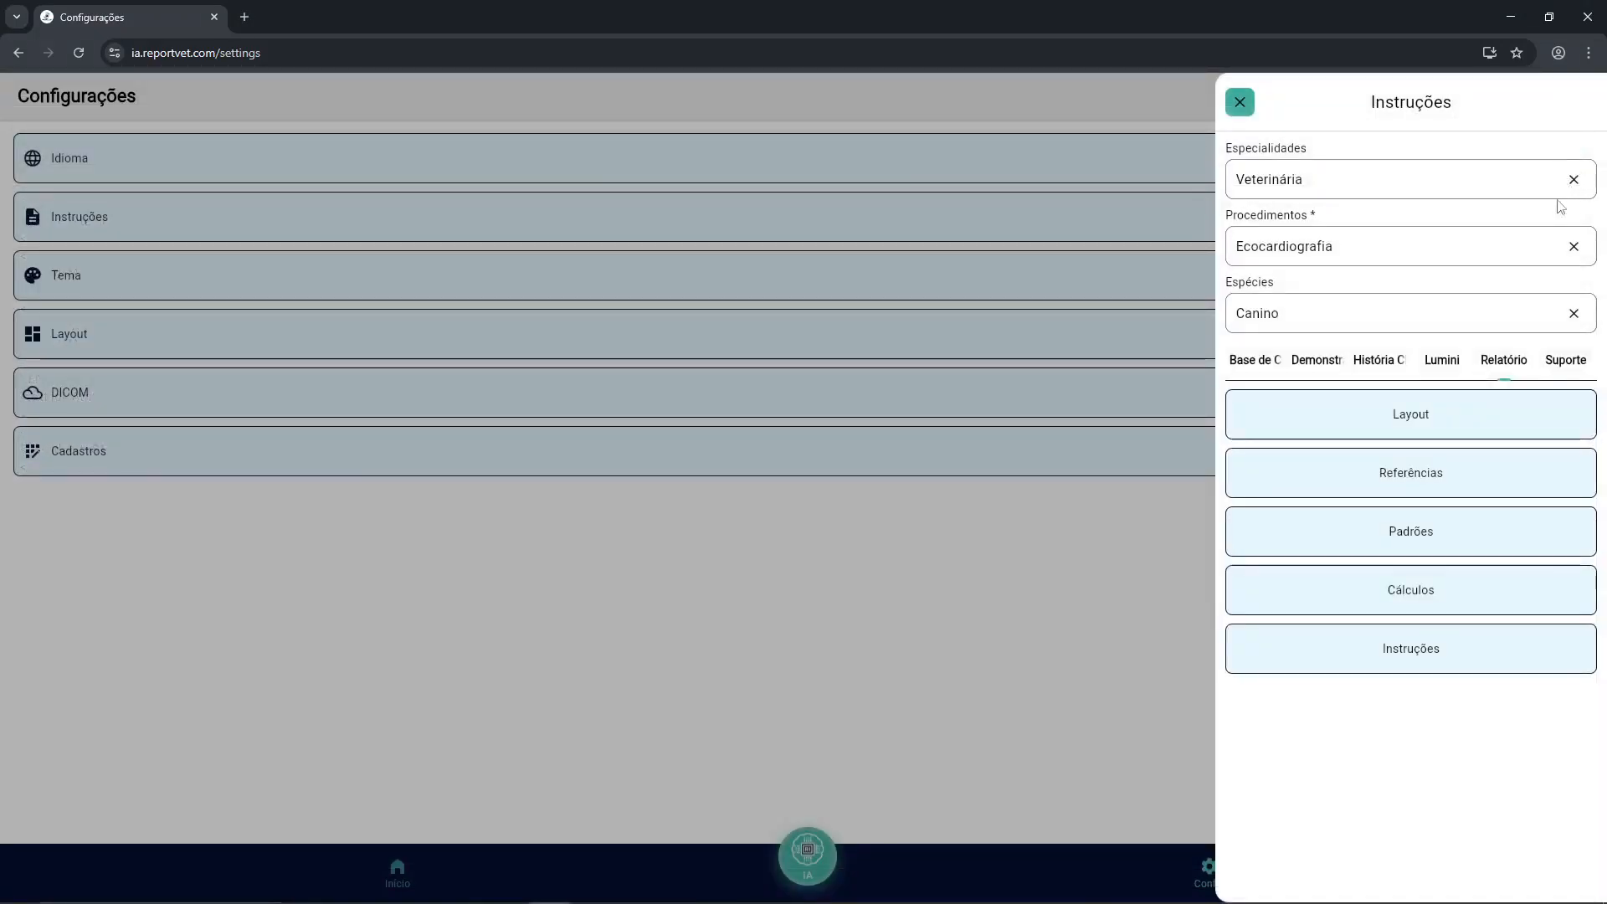
# Step: Examine the condition sentence and the inserted text sentence in the report's Padrões, highlighting each, and close them
pyautogui.click(1413, 541)
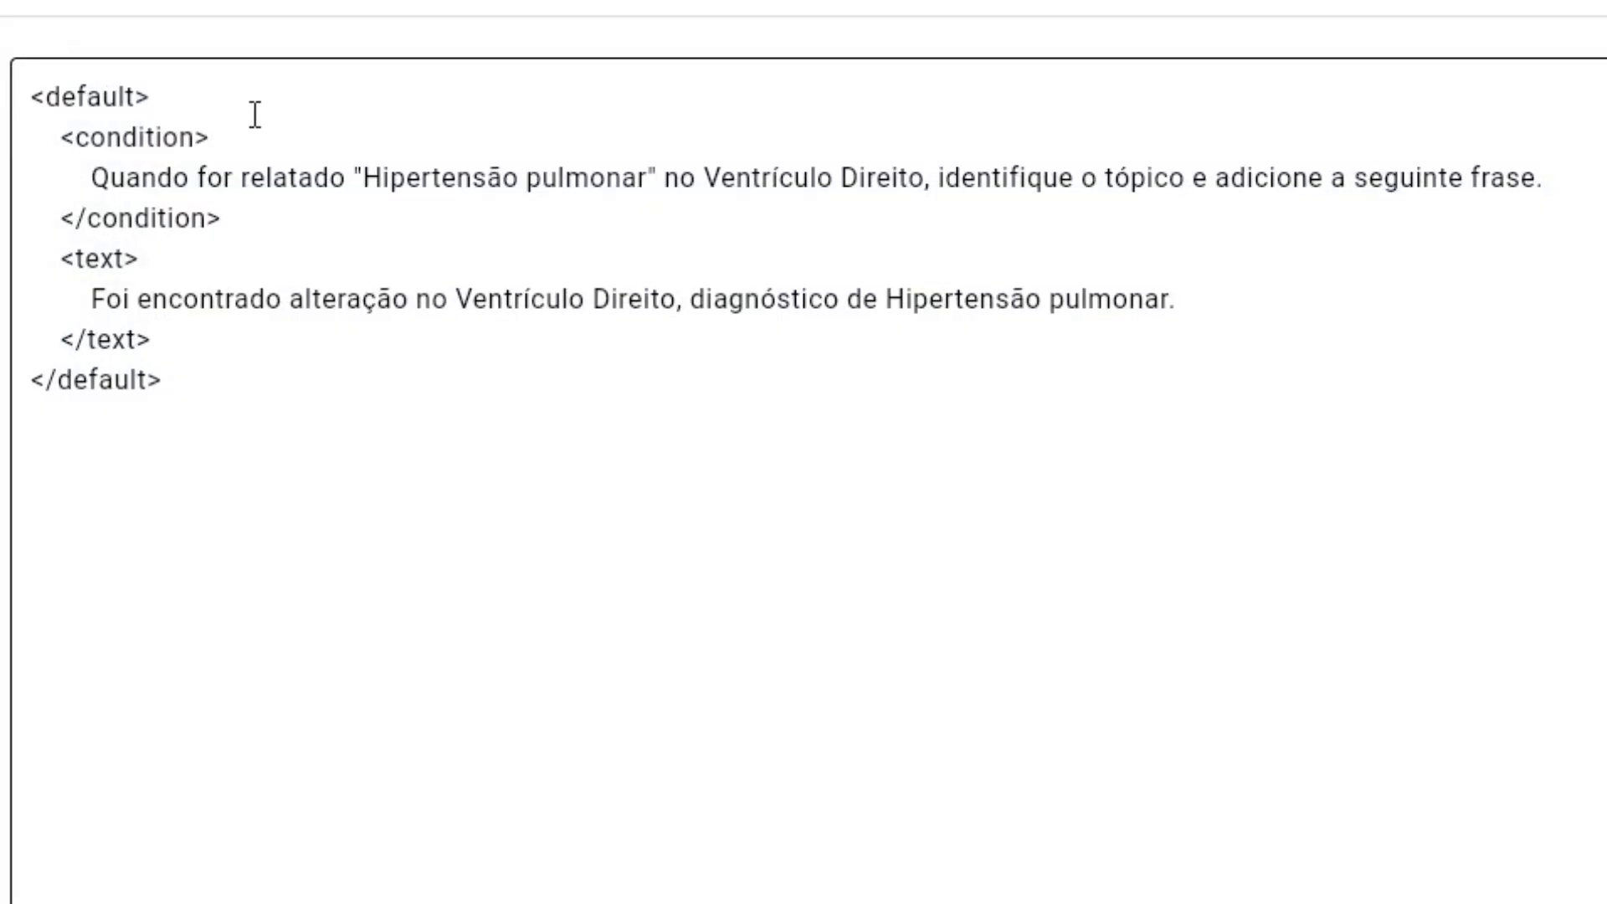
pyautogui.click(88, 180)
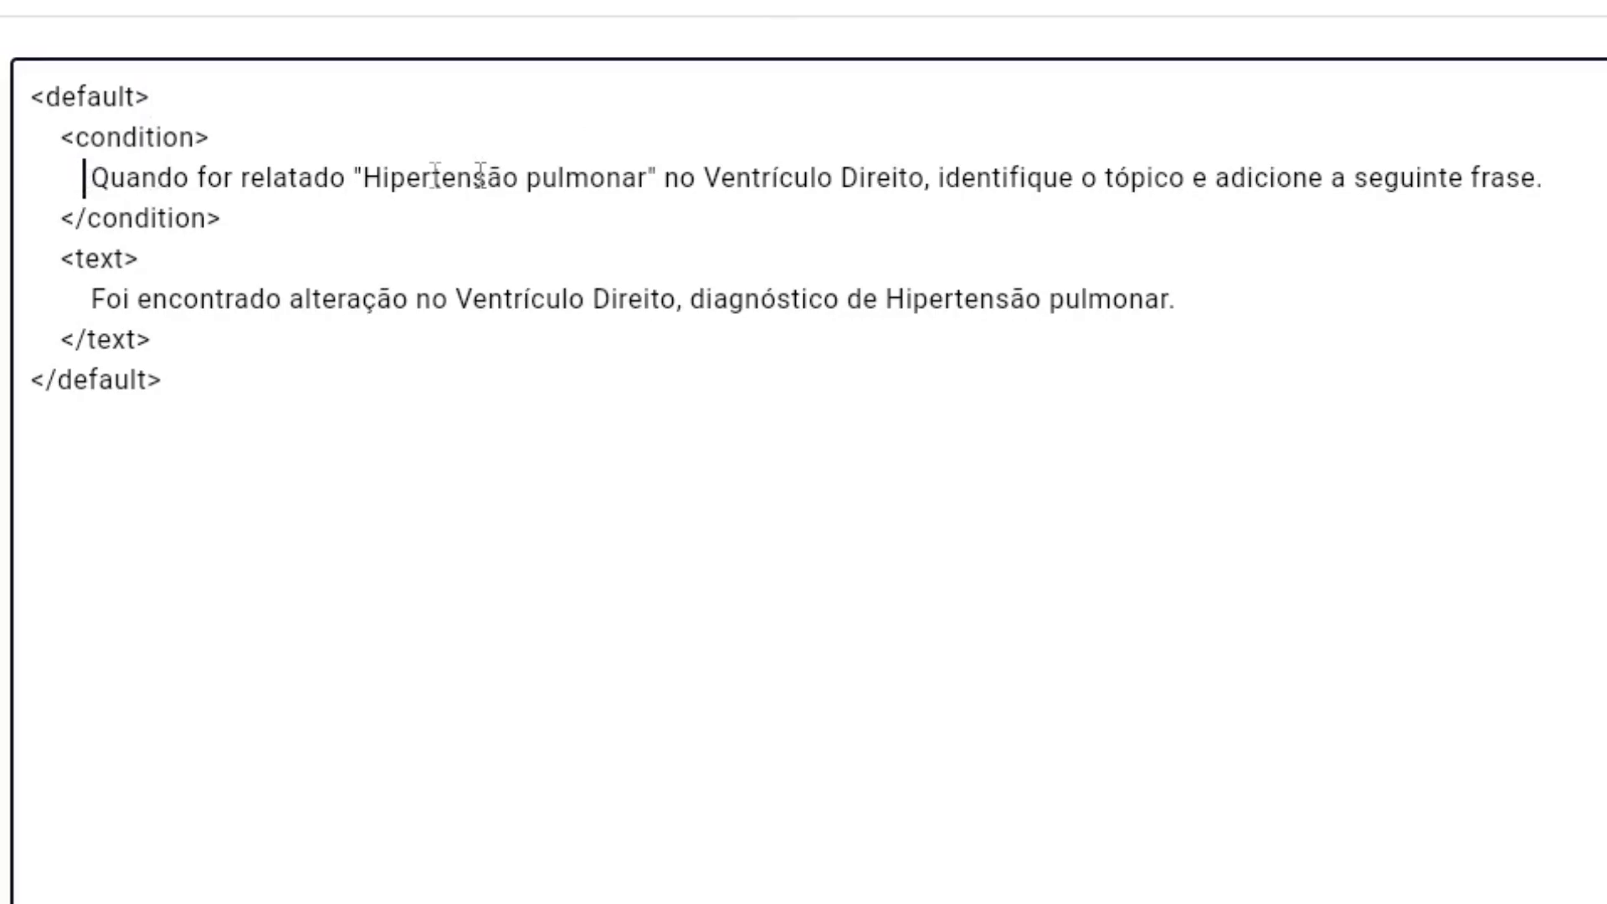
pyautogui.keyDown('shift'); pyautogui.click(1552, 179); pyautogui.keyUp('shift')
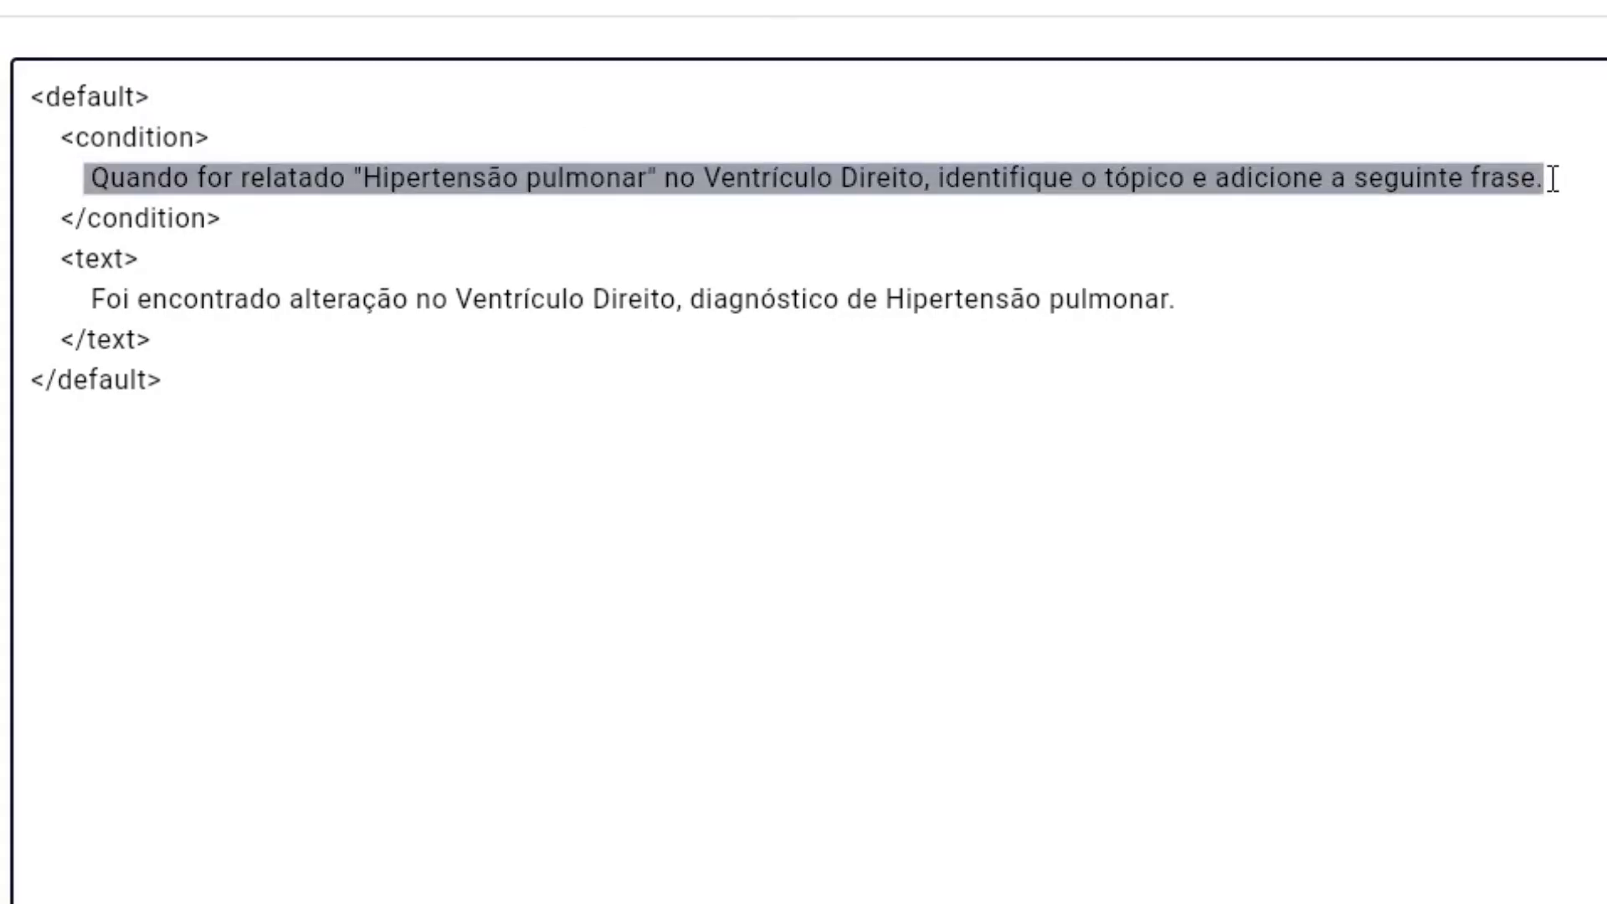
pyautogui.click(91, 303)
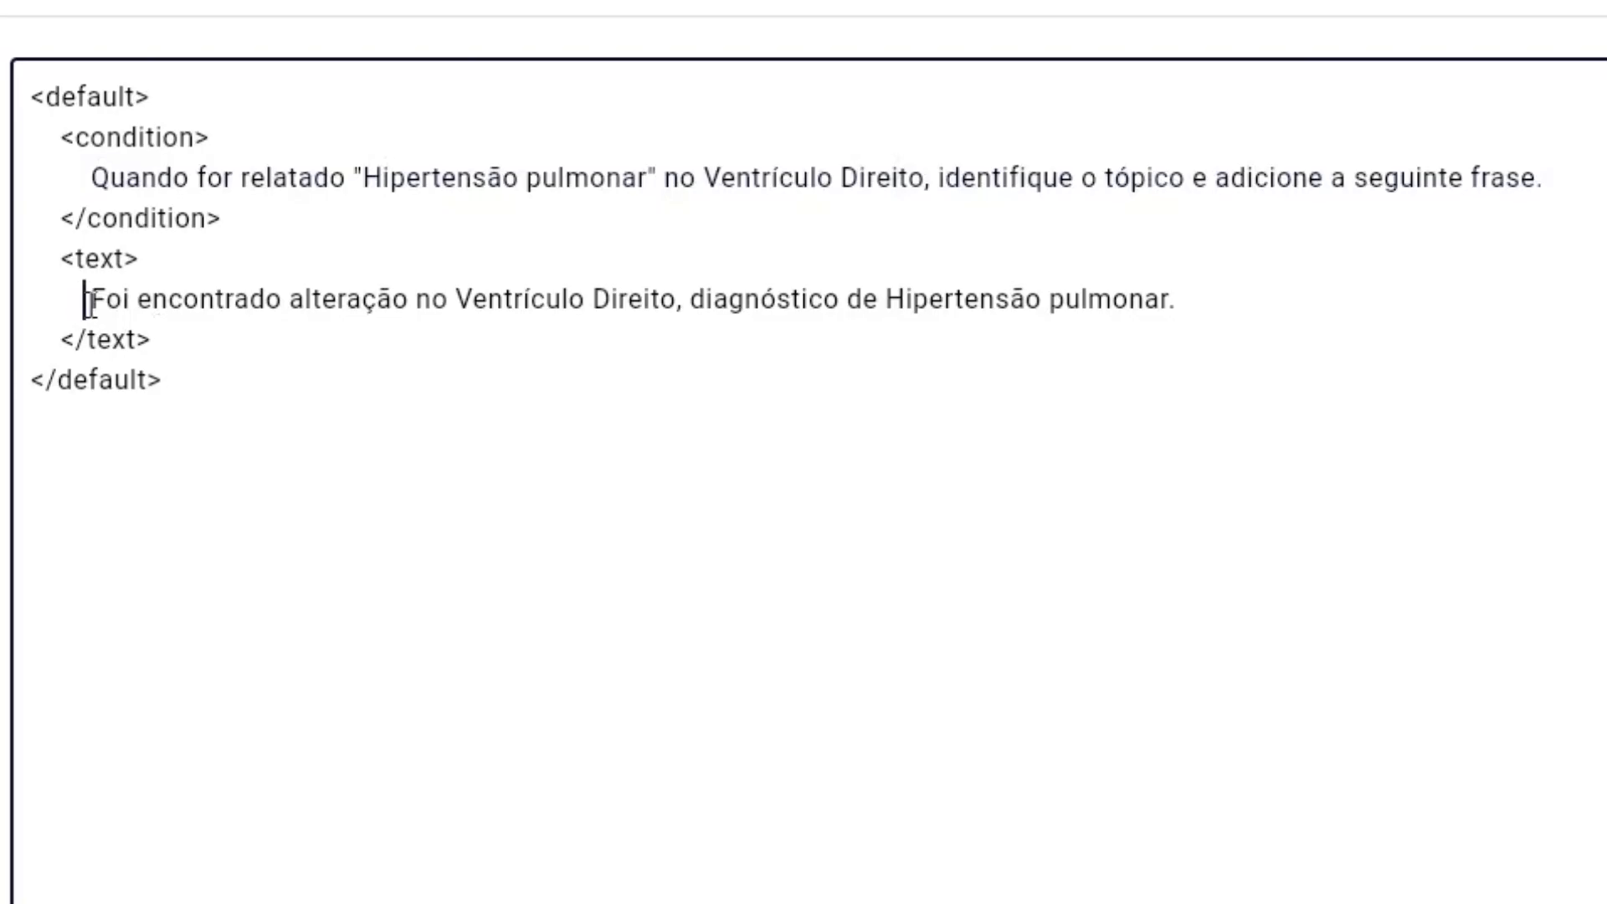
pyautogui.keyDown('shift'); pyautogui.click(1218, 304); pyautogui.keyUp('shift')
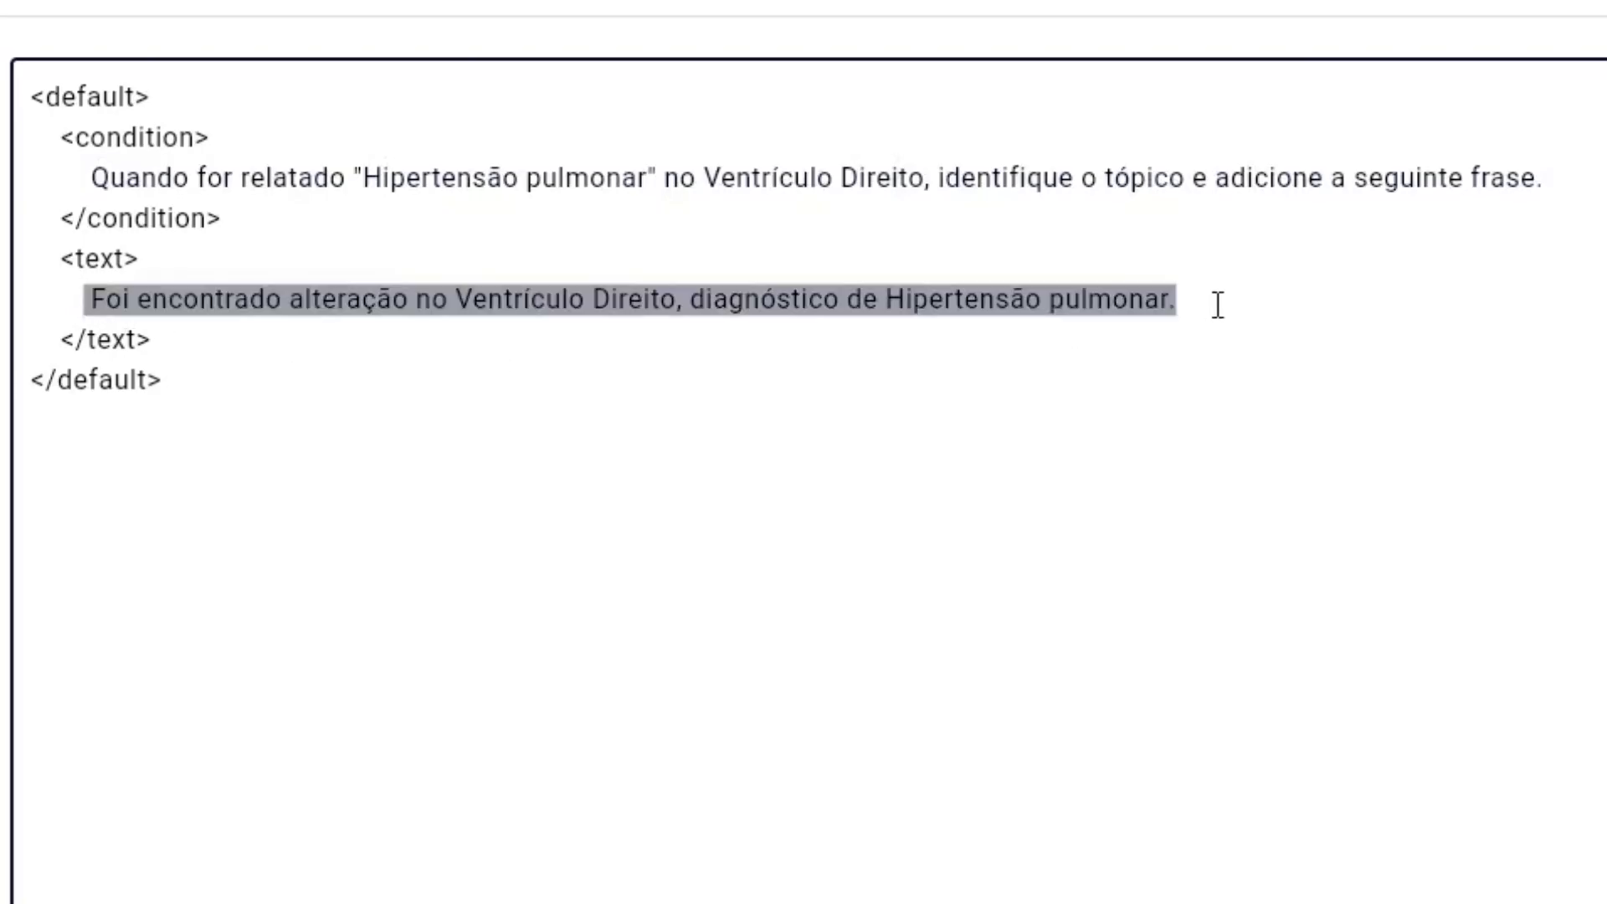
pyautogui.click(1135, 112)
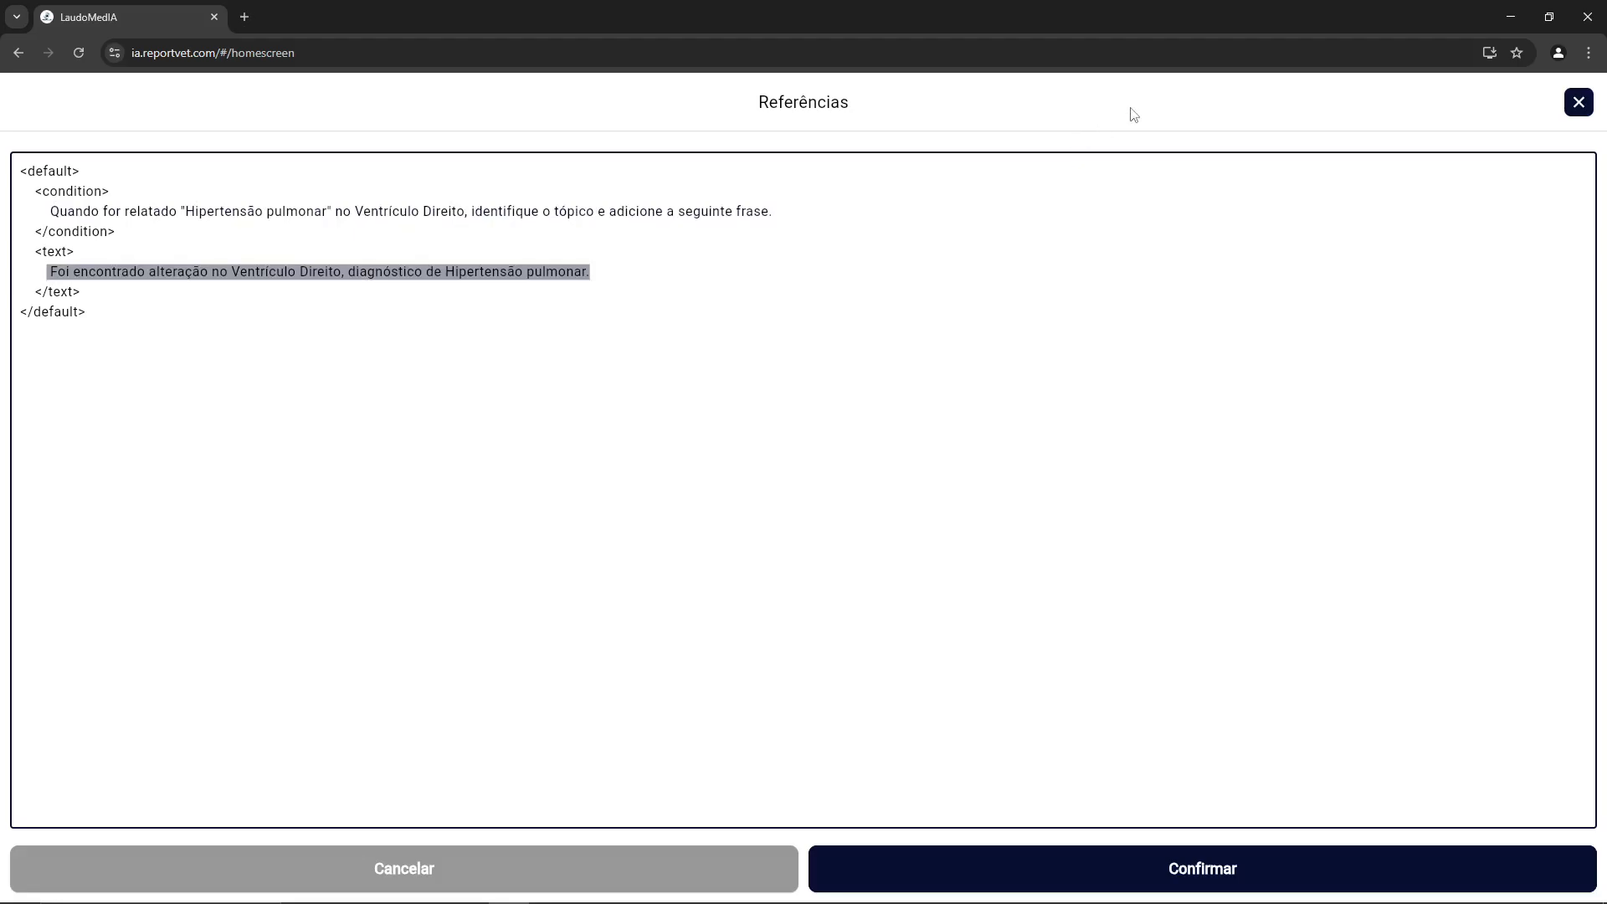
pyautogui.click(1578, 102)
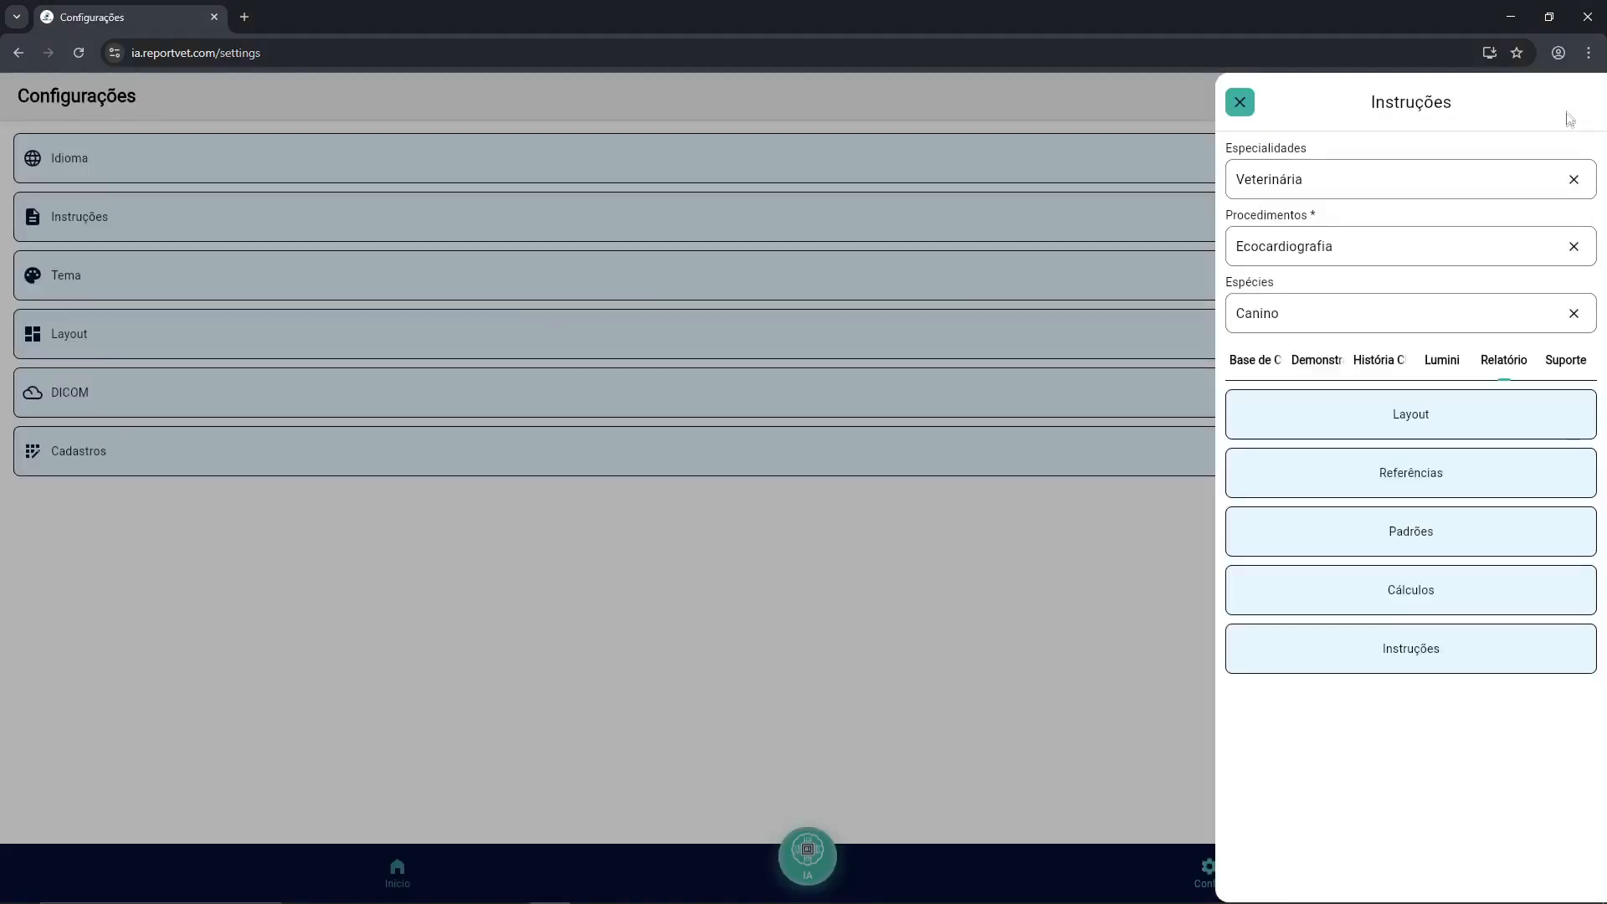
# Step: Examine the weight-based formulas in the report's Cálculos, highlighting the calc1 exponent and the calc_normal coefficients, and close them
pyautogui.click(1411, 590)
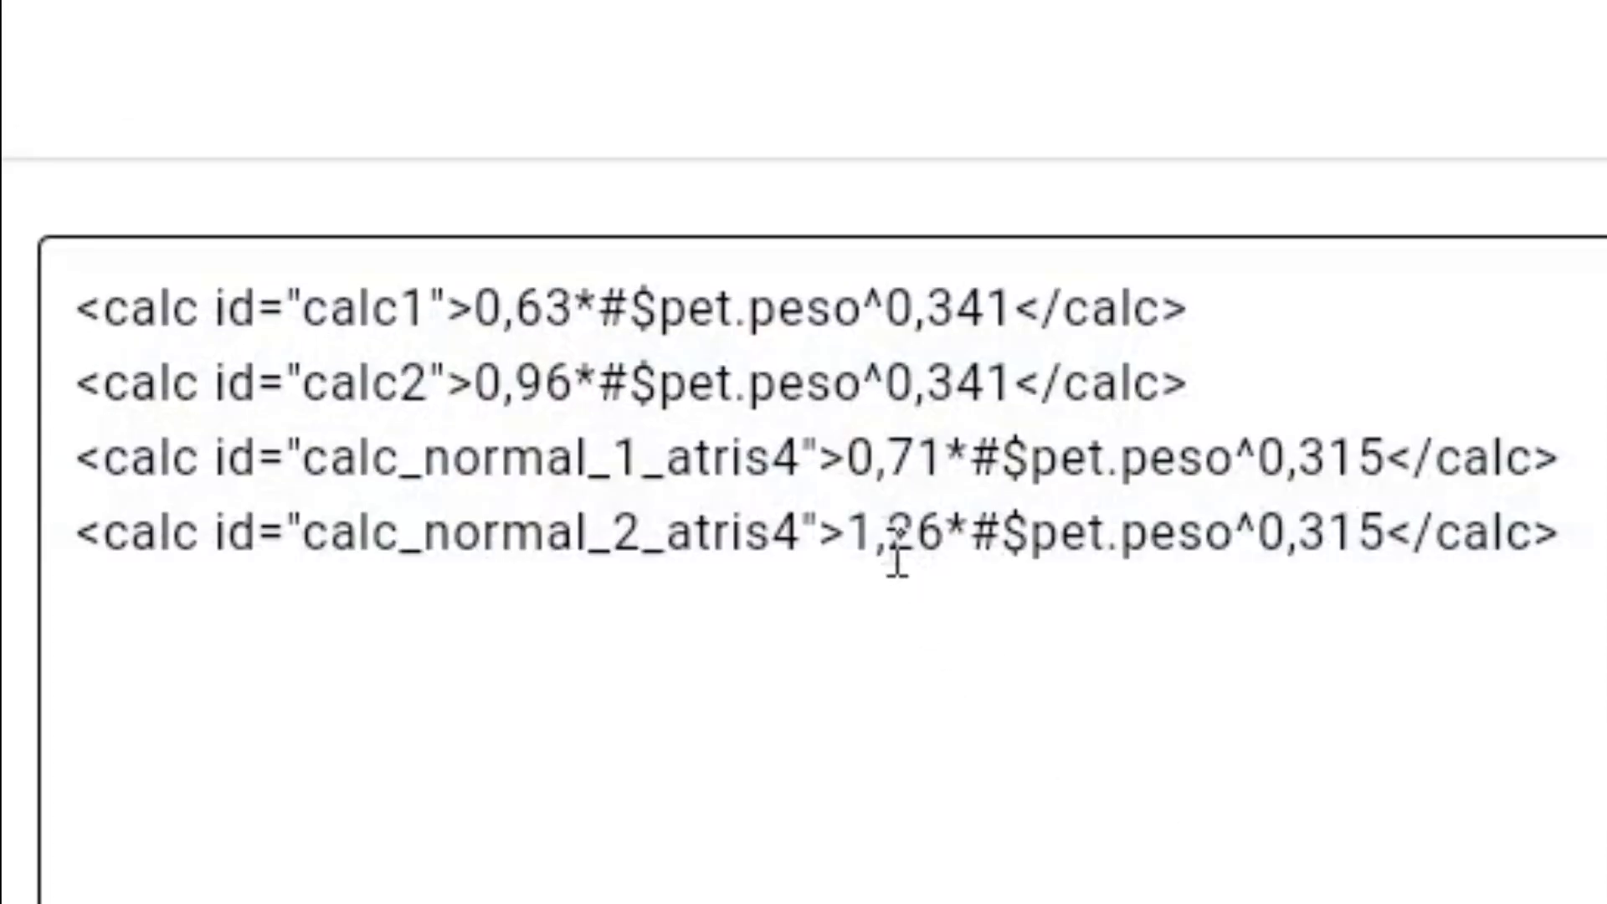
pyautogui.click(661, 316)
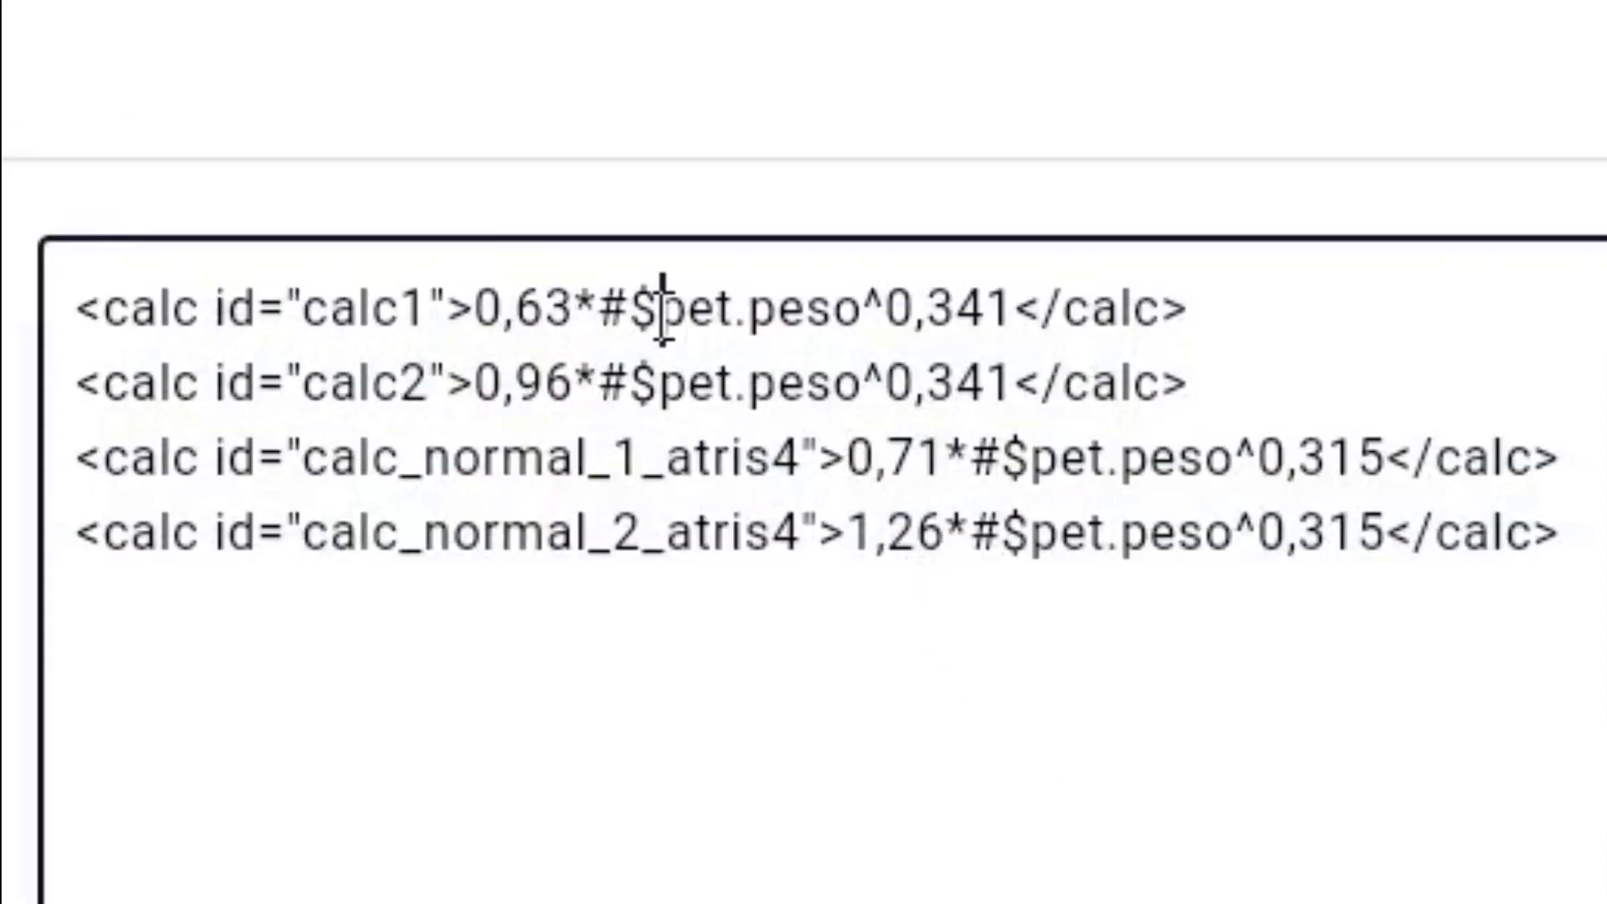
pyautogui.doubleClick(862, 311)
pyautogui.click(889, 312)
pyautogui.keyDown('shift'); pyautogui.click(1023, 316); pyautogui.keyUp('shift')
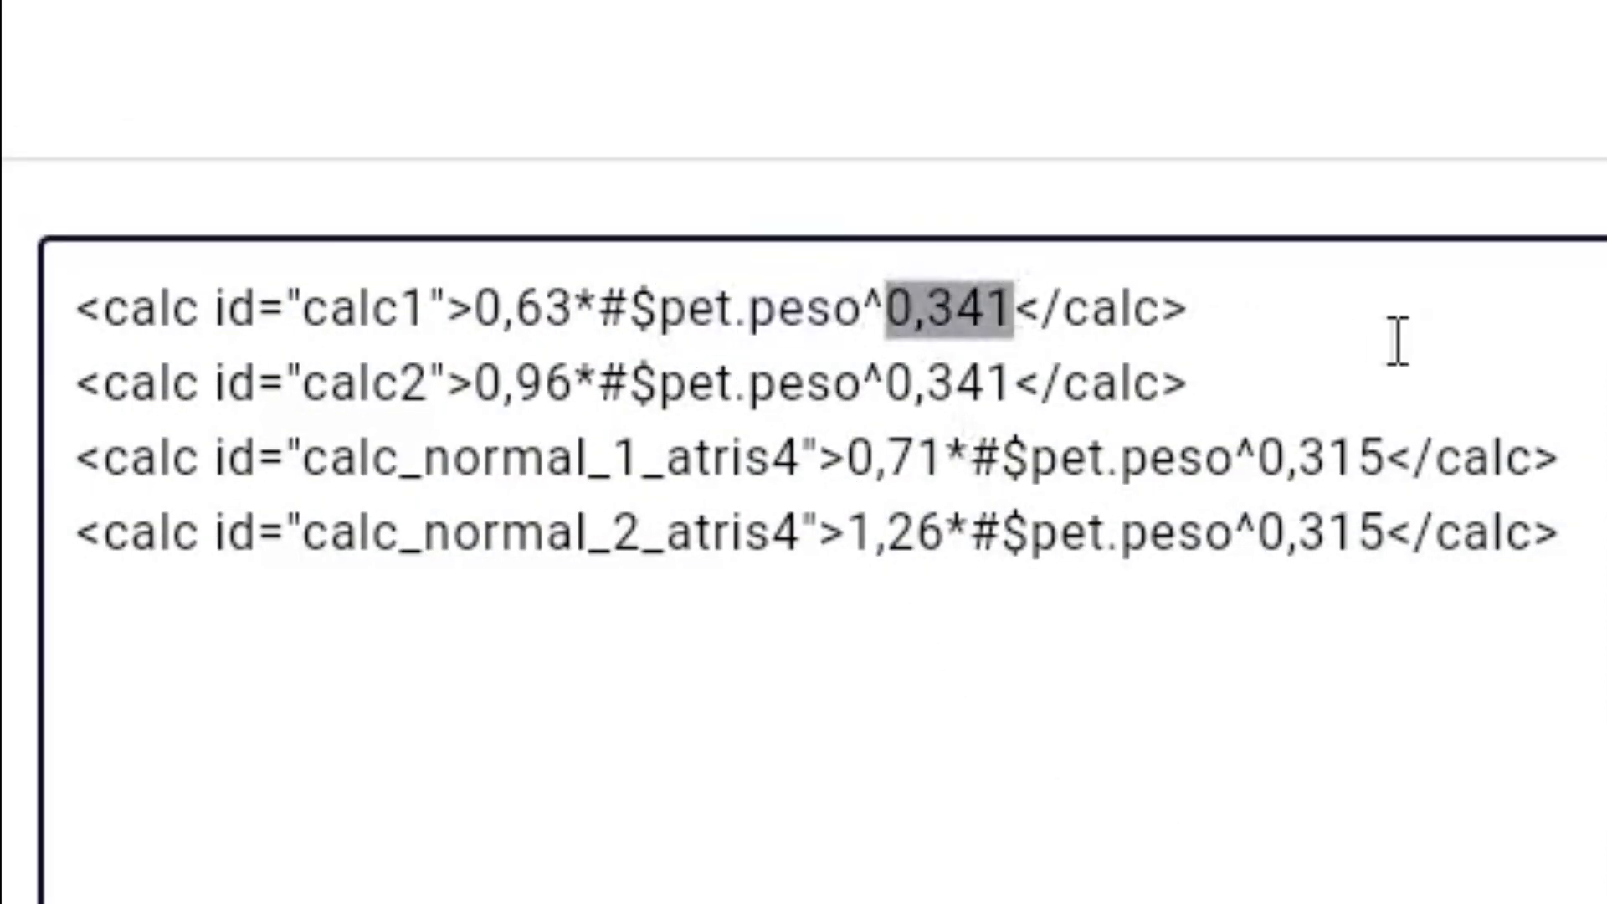
pyautogui.click(847, 458)
pyautogui.keyDown('shift'); pyautogui.click(947, 458); pyautogui.keyUp('shift')
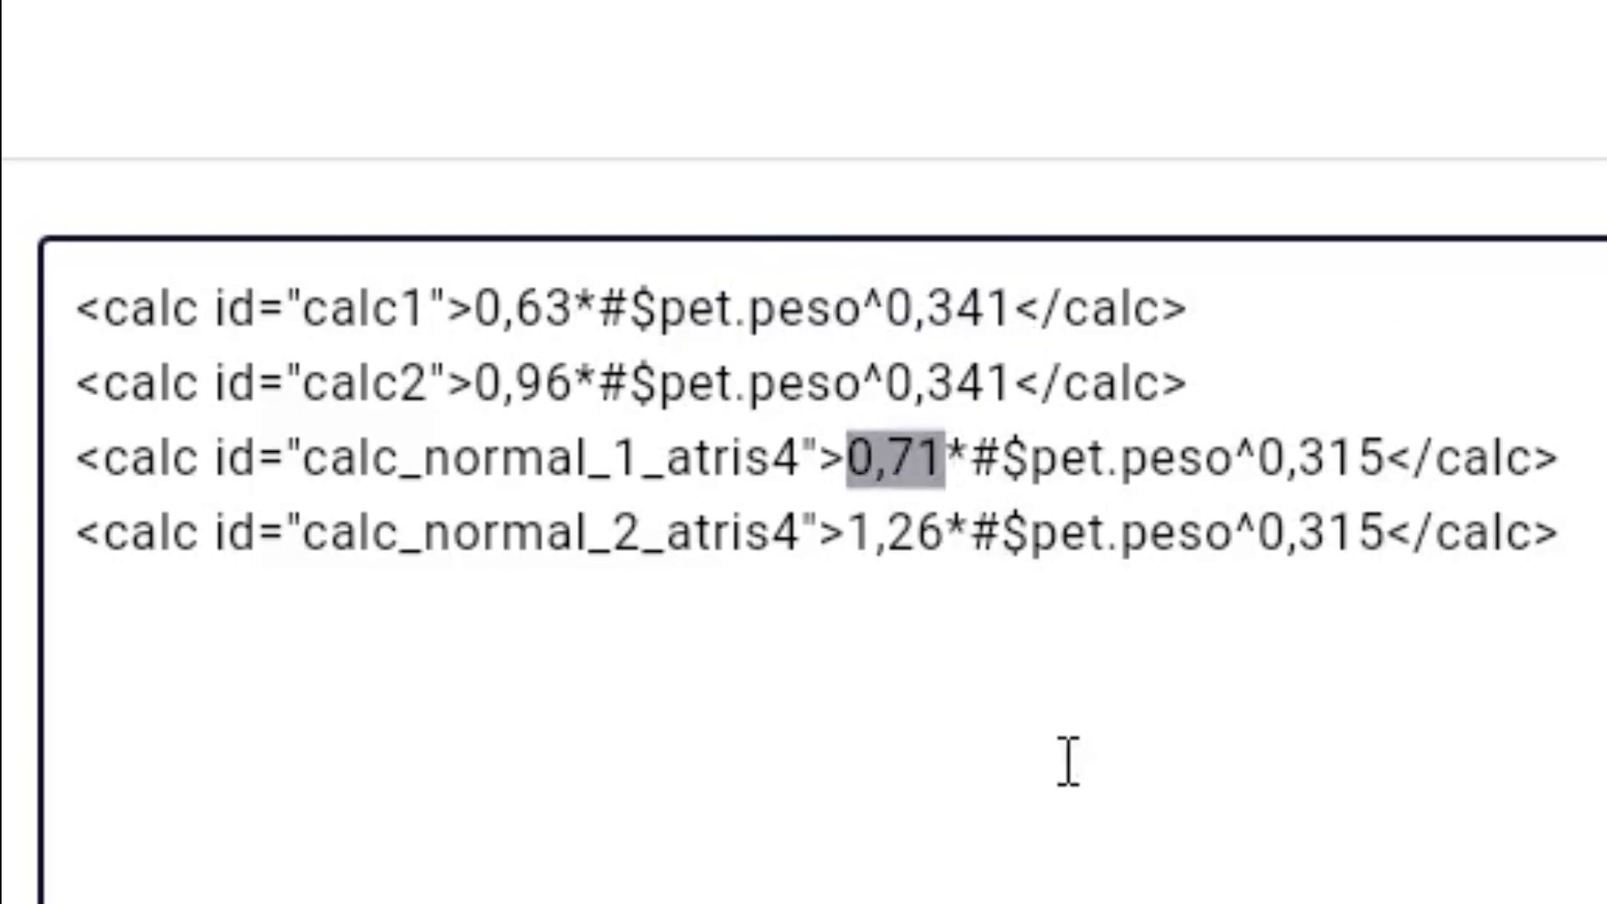
pyautogui.click(847, 533)
pyautogui.keyDown('shift'); pyautogui.click(947, 533); pyautogui.keyUp('shift')
pyautogui.press('End')
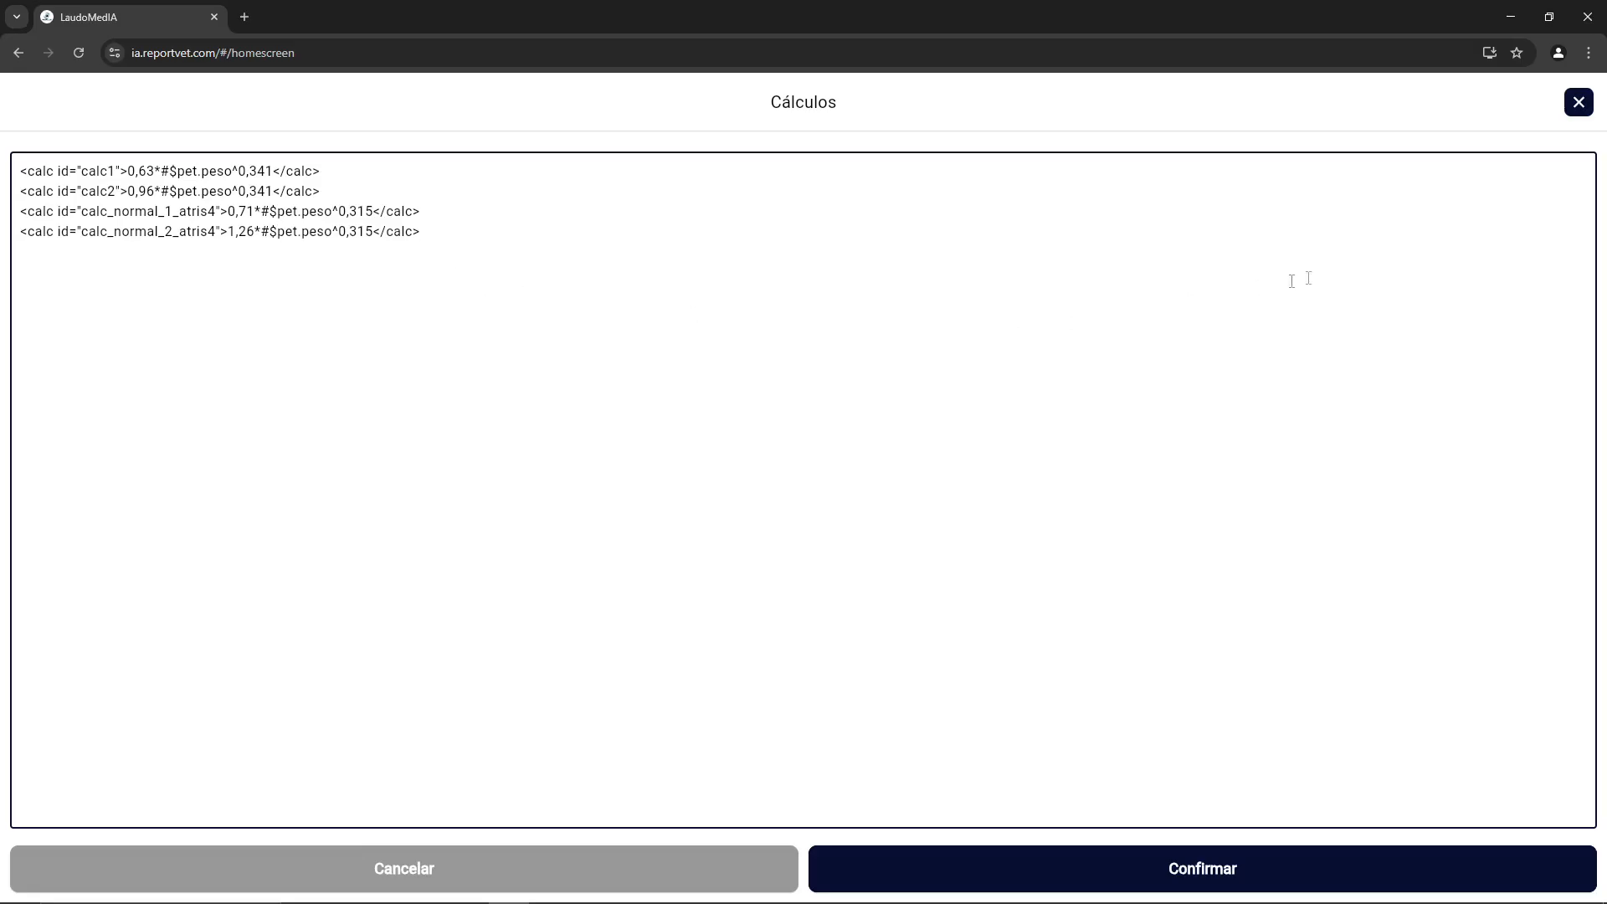
pyautogui.click(1578, 102)
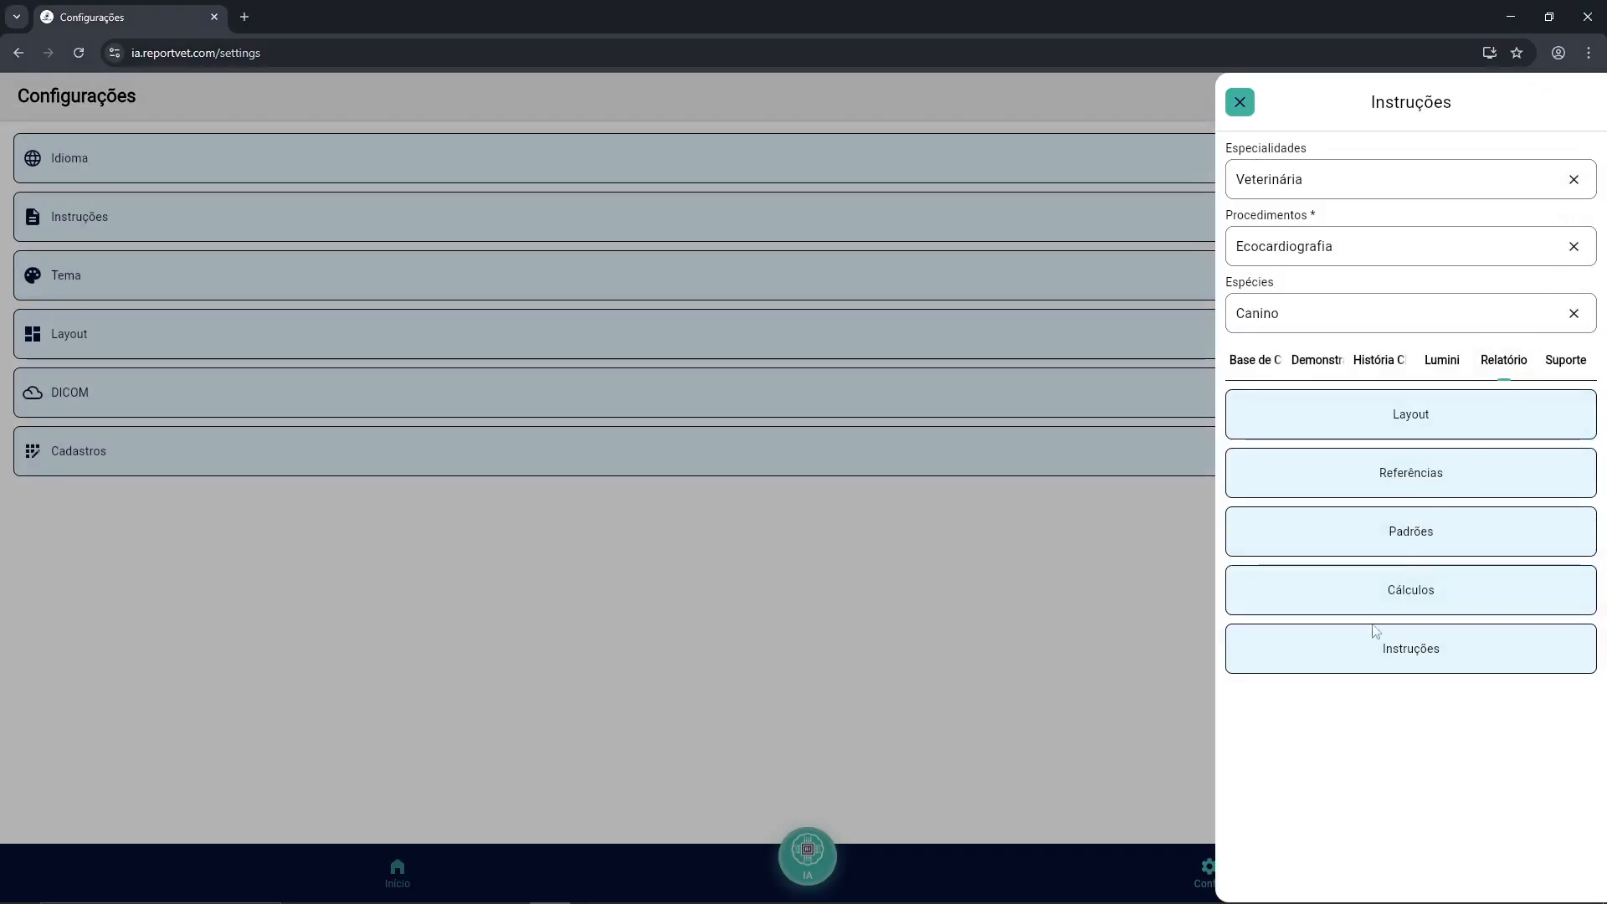
# Step: Examine the three pathology instructions in the report's Instruções, highlighting each line, and close them
pyautogui.click(1412, 650)
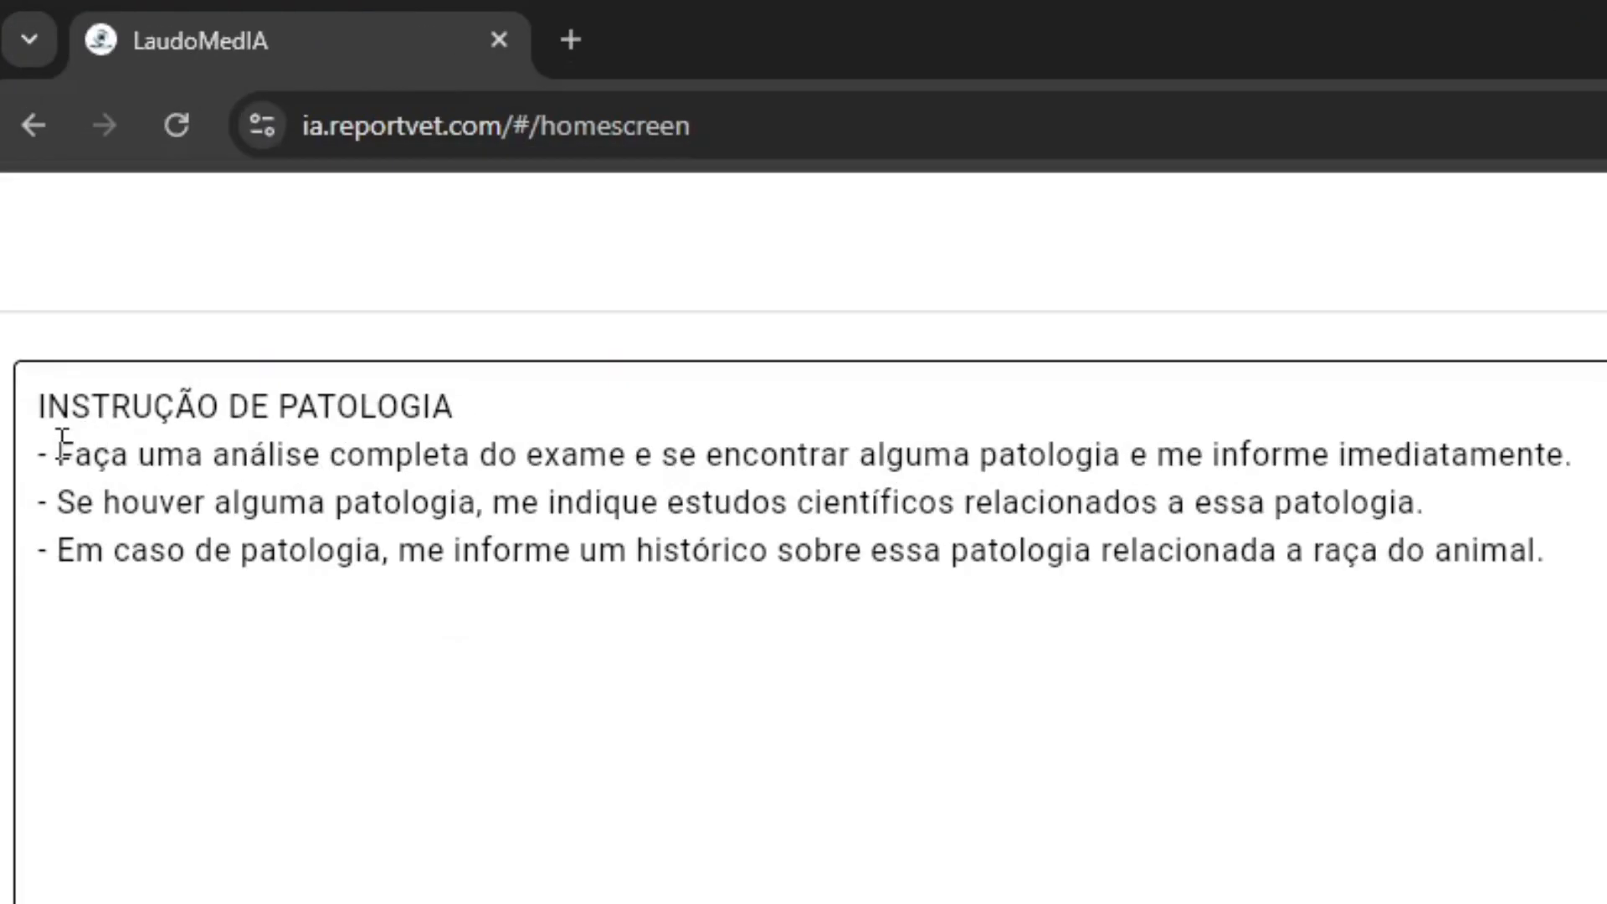
pyautogui.click(60, 449)
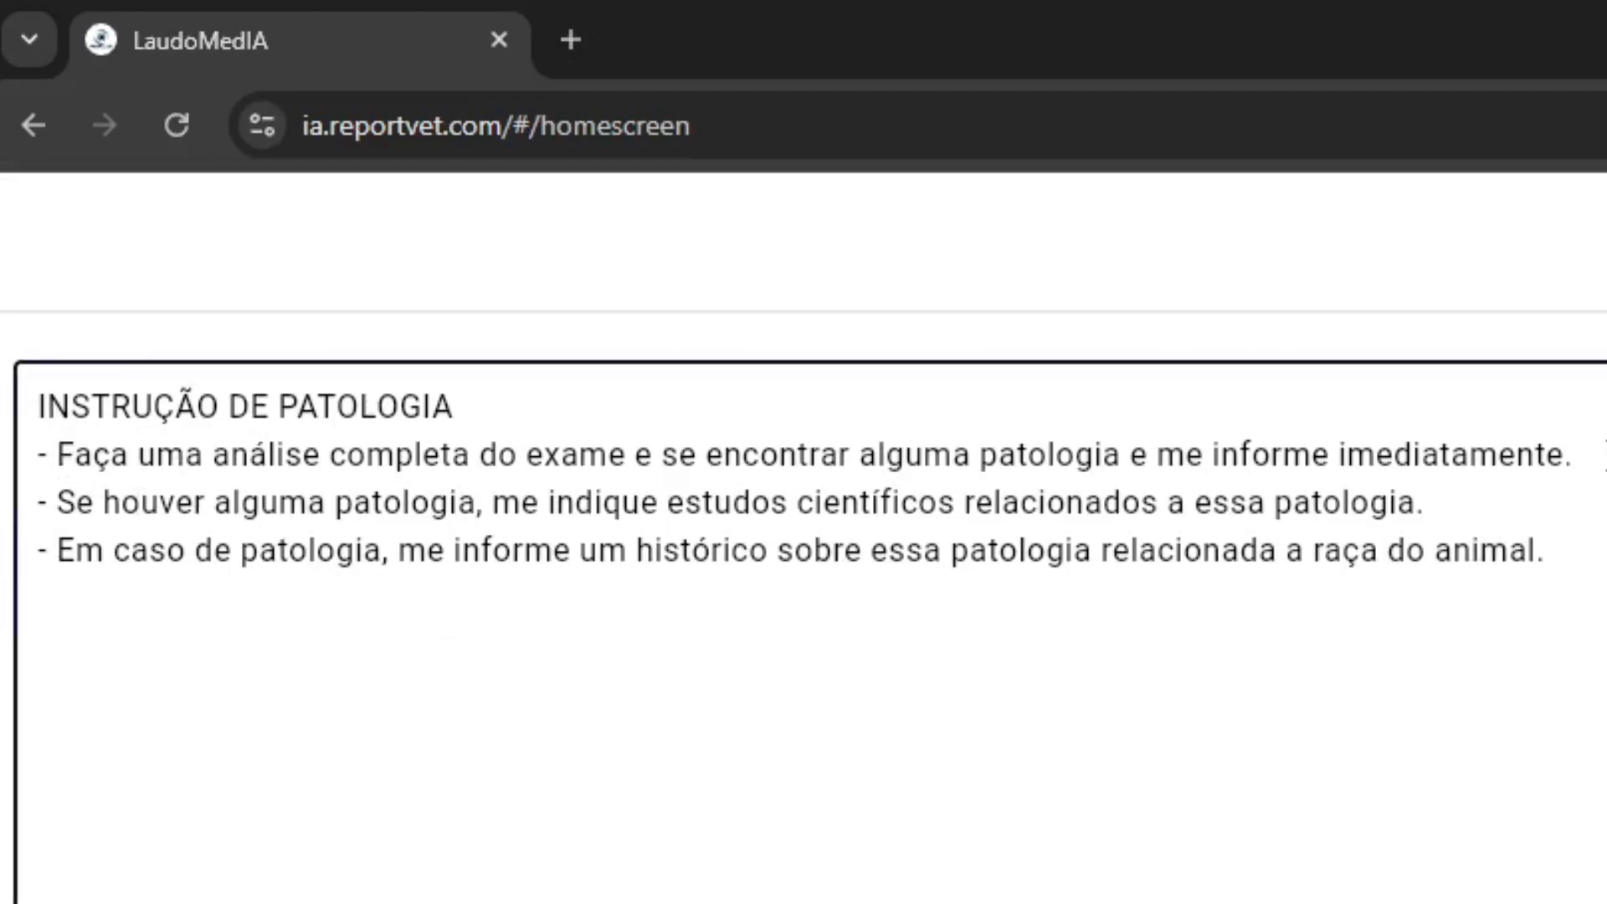
pyautogui.keyDown('shift'); pyautogui.click(1604, 457); pyautogui.keyUp('shift')
pyautogui.click(53, 502)
pyautogui.keyDown('shift'); pyautogui.click(1450, 503); pyautogui.keyUp('shift')
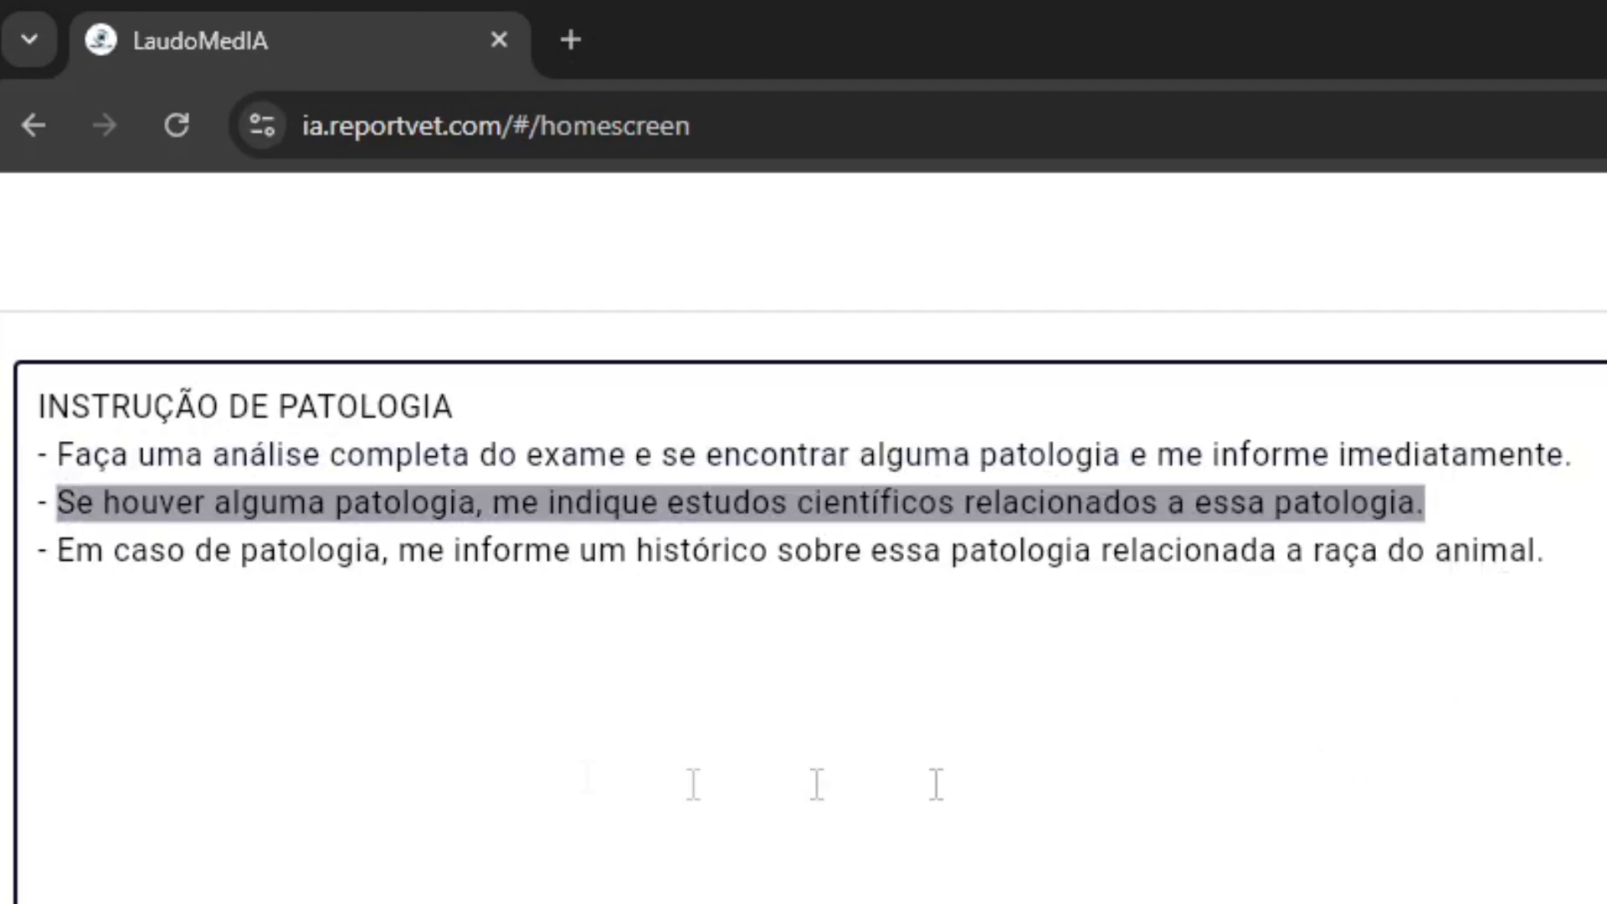
pyautogui.click(57, 550)
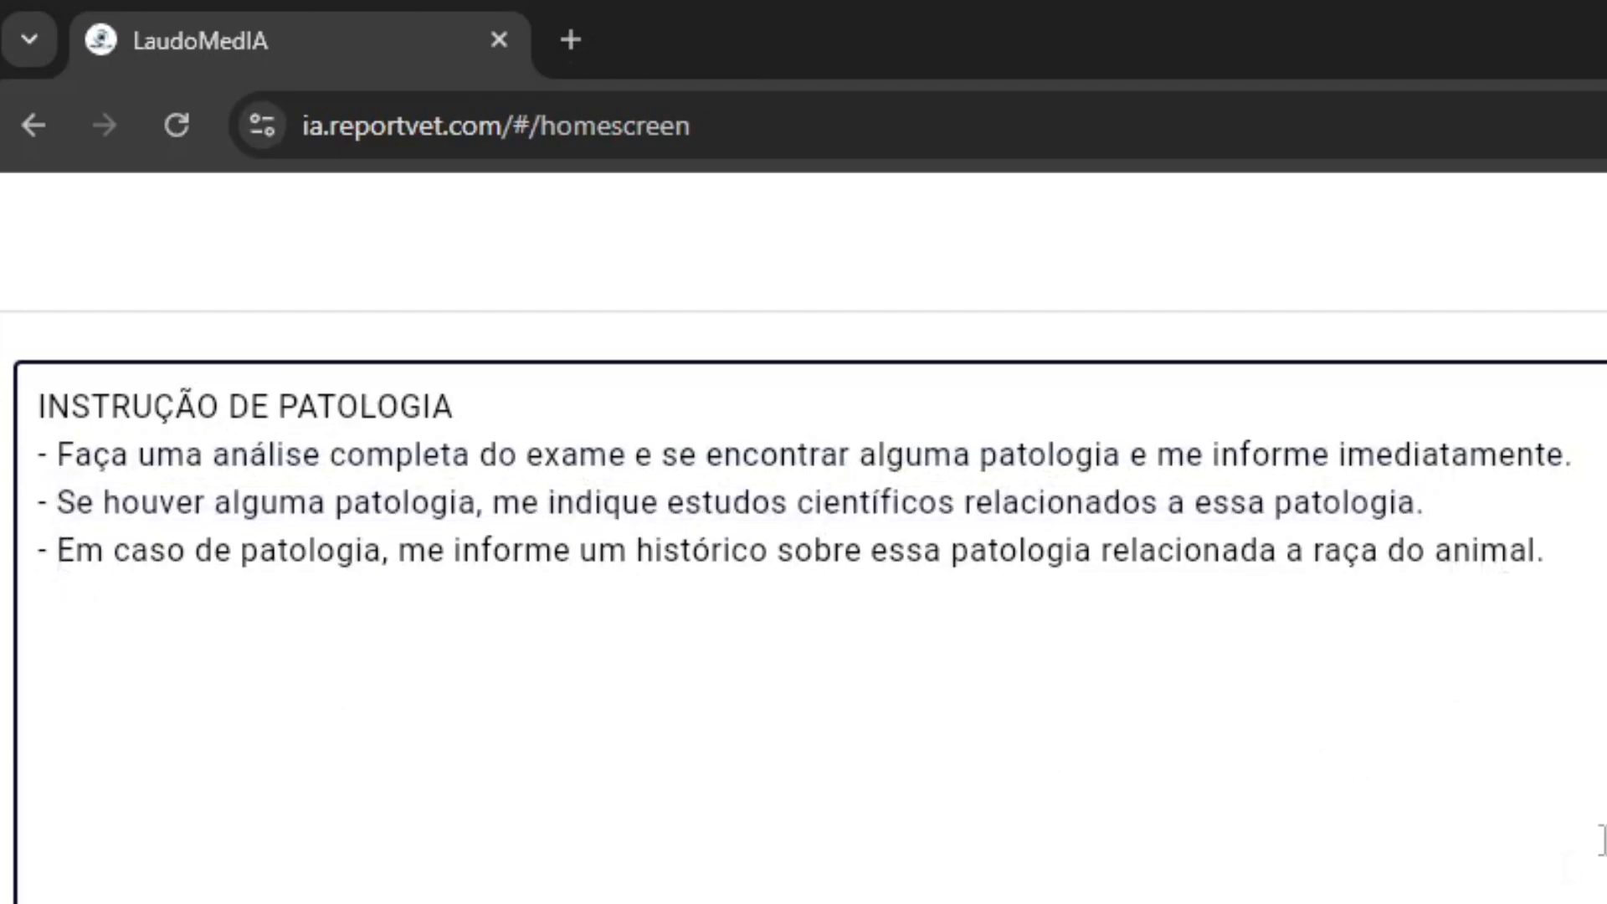
pyautogui.keyDown('shift'); pyautogui.click(1562, 551); pyautogui.keyUp('shift')
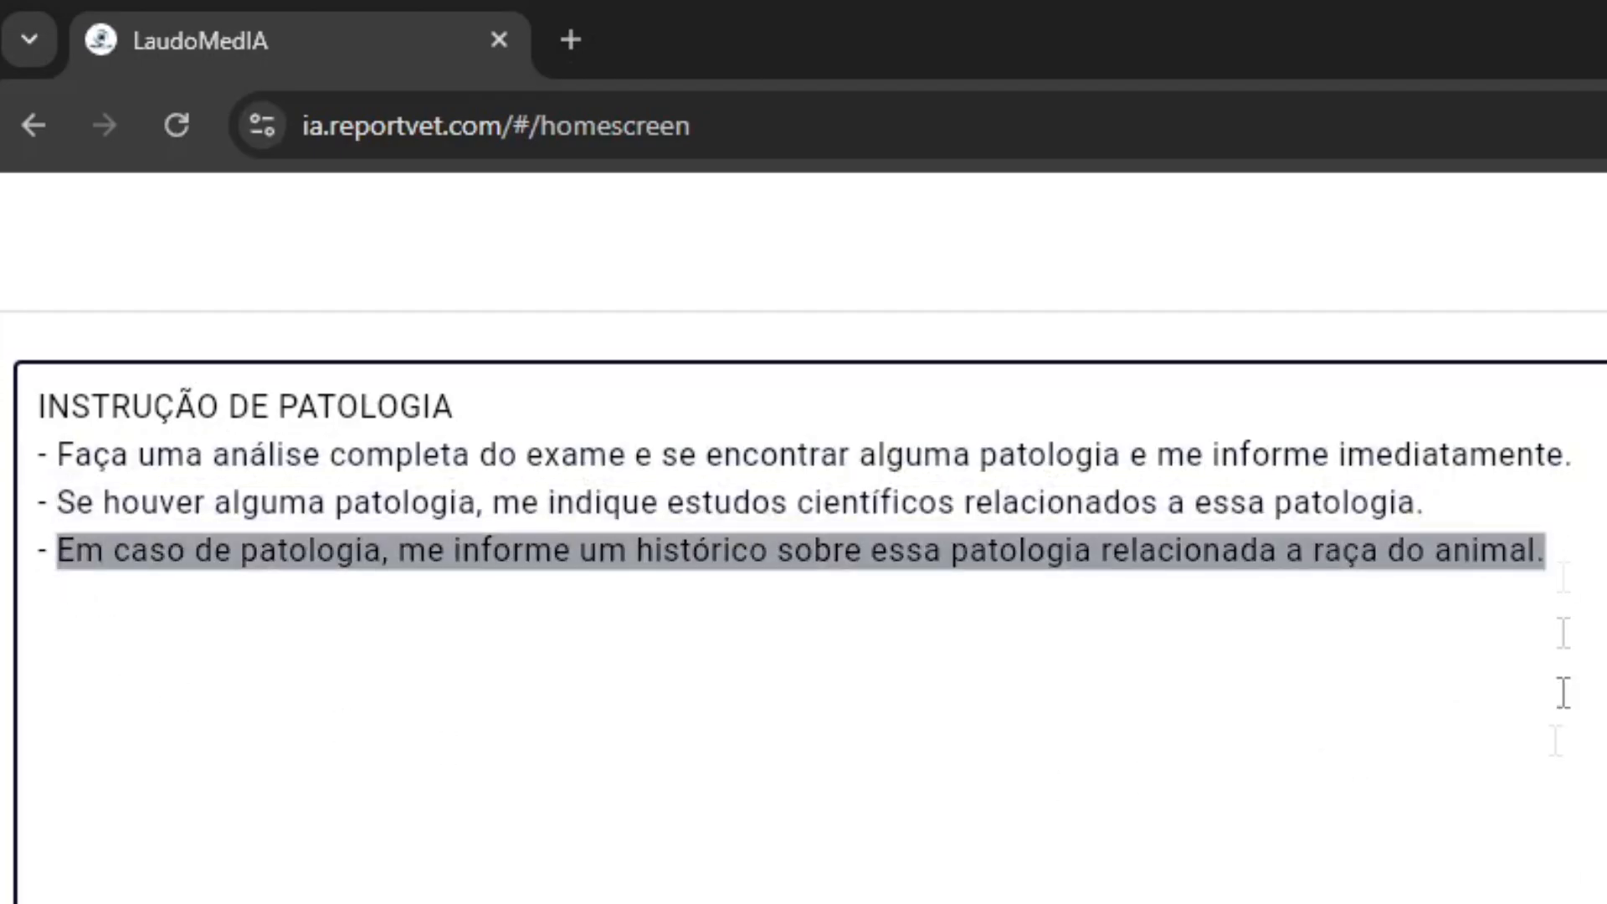
pyautogui.click(1509, 891)
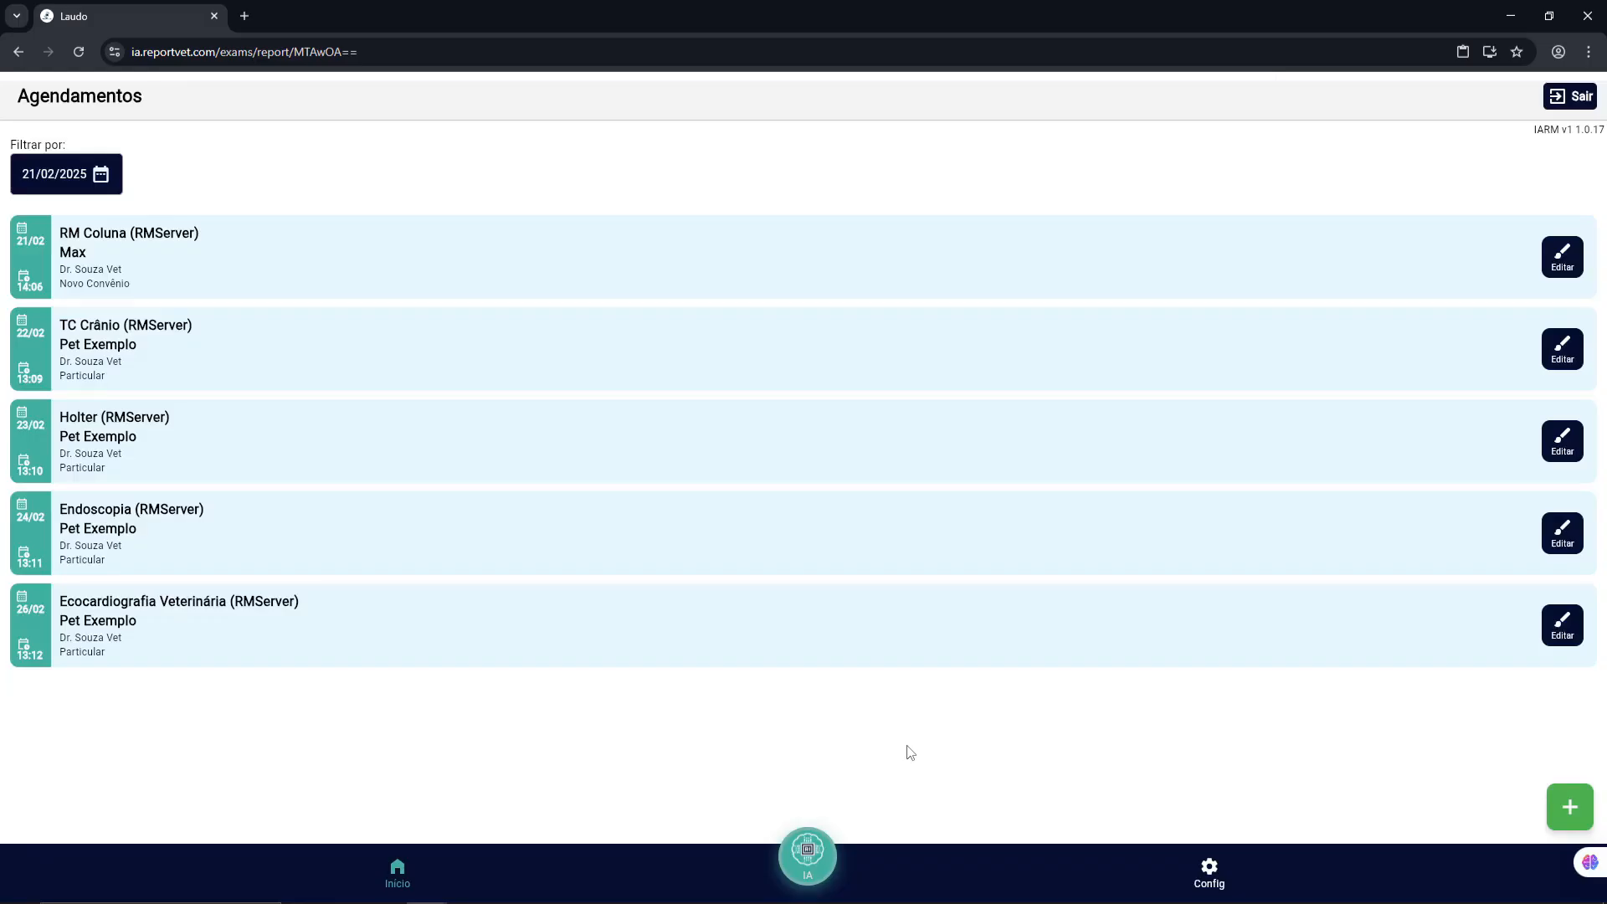
# Step: Open the Ecocardiografia Veterinária exam scheduled for 26/02, look through its full list of measurements, and close the list
pyautogui.click(115, 620)
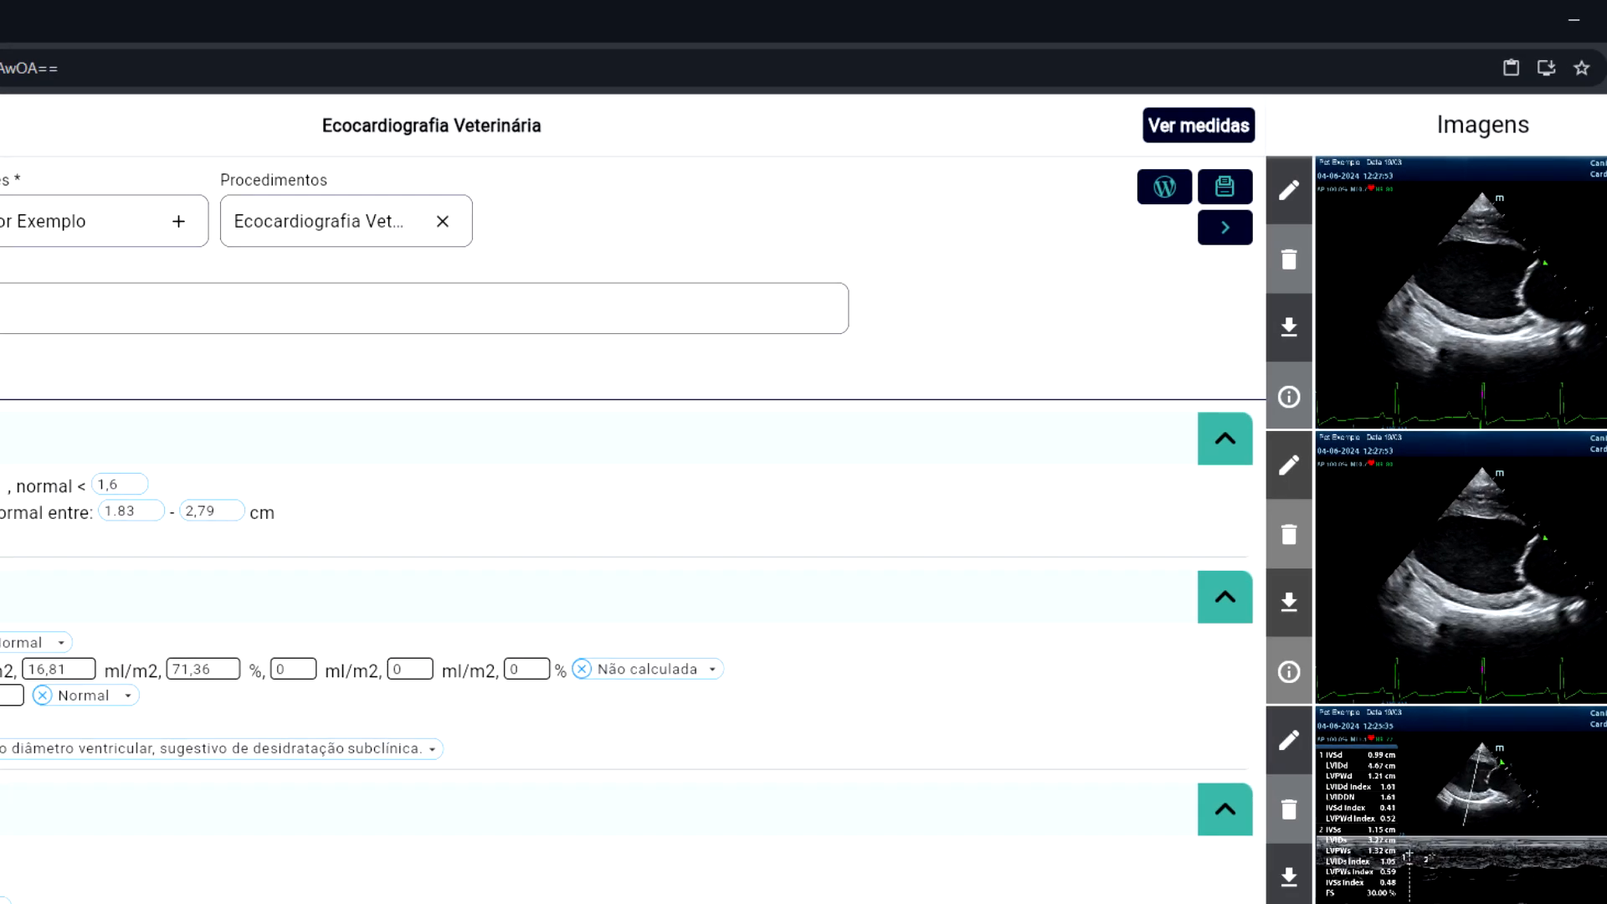
pyautogui.click(931, 426)
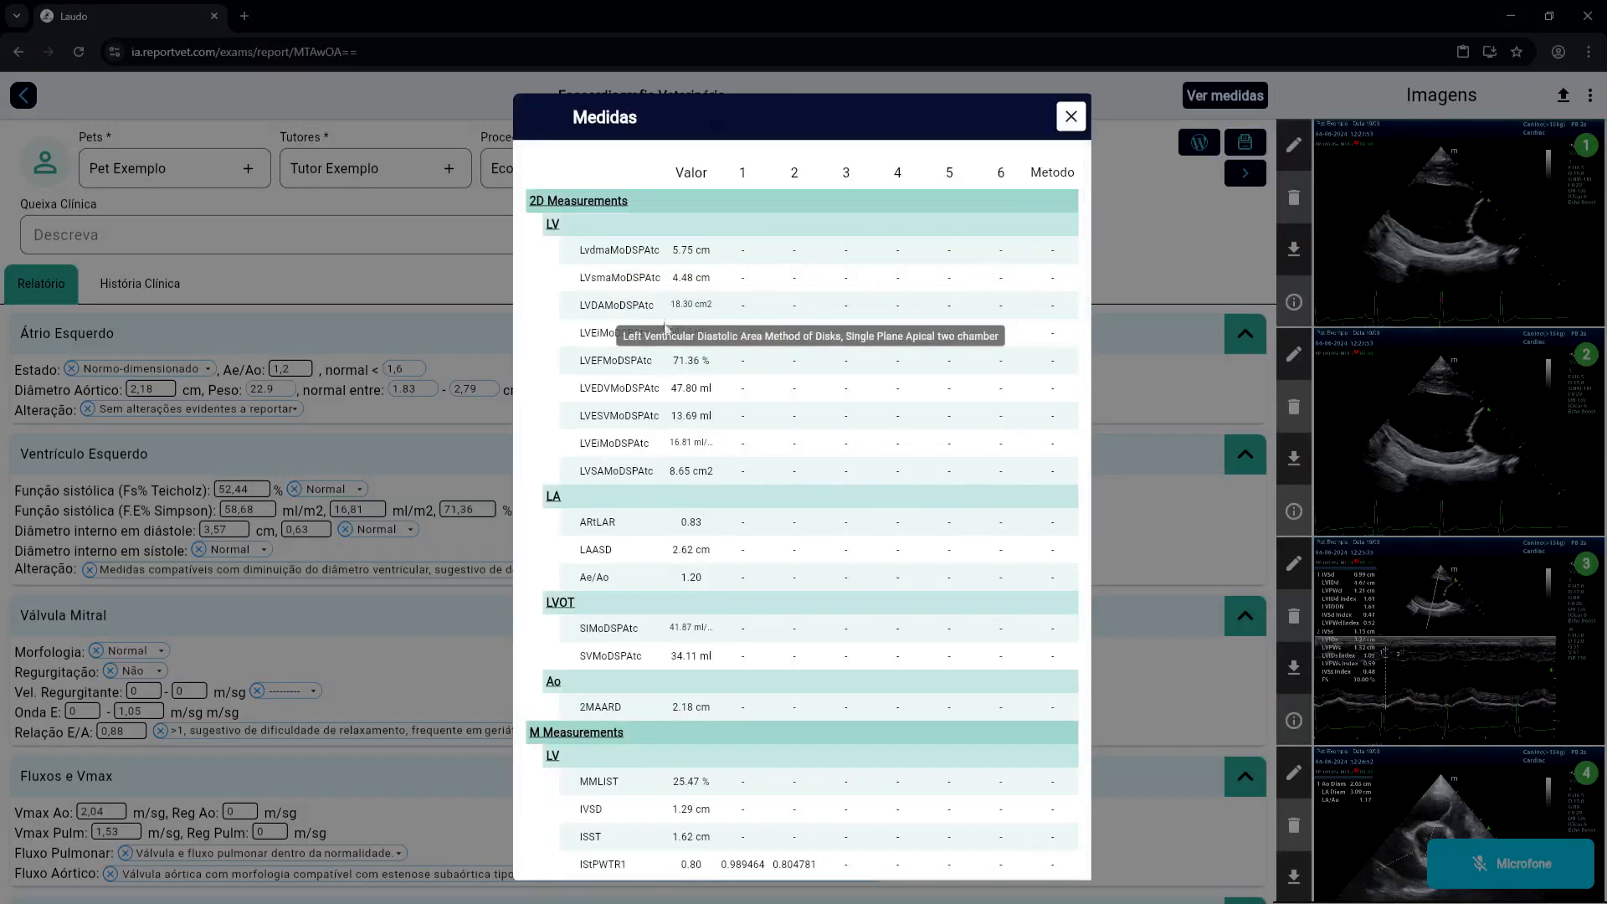
pyautogui.scroll(-5, 667, 330)
pyautogui.scroll(-15, 667, 331)
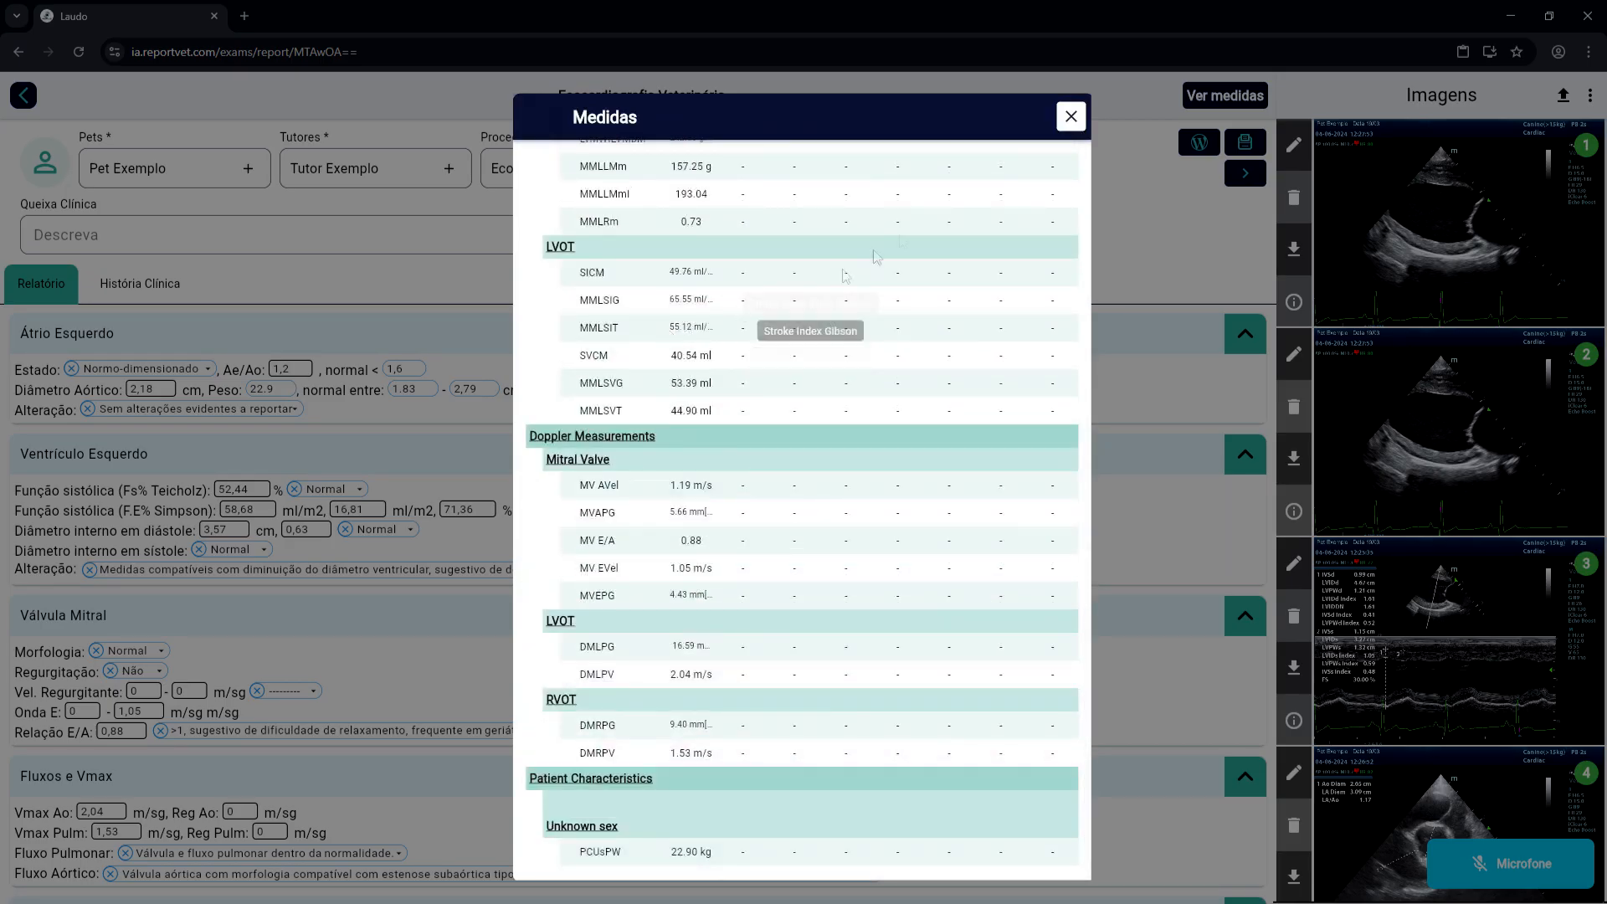
pyautogui.click(1072, 117)
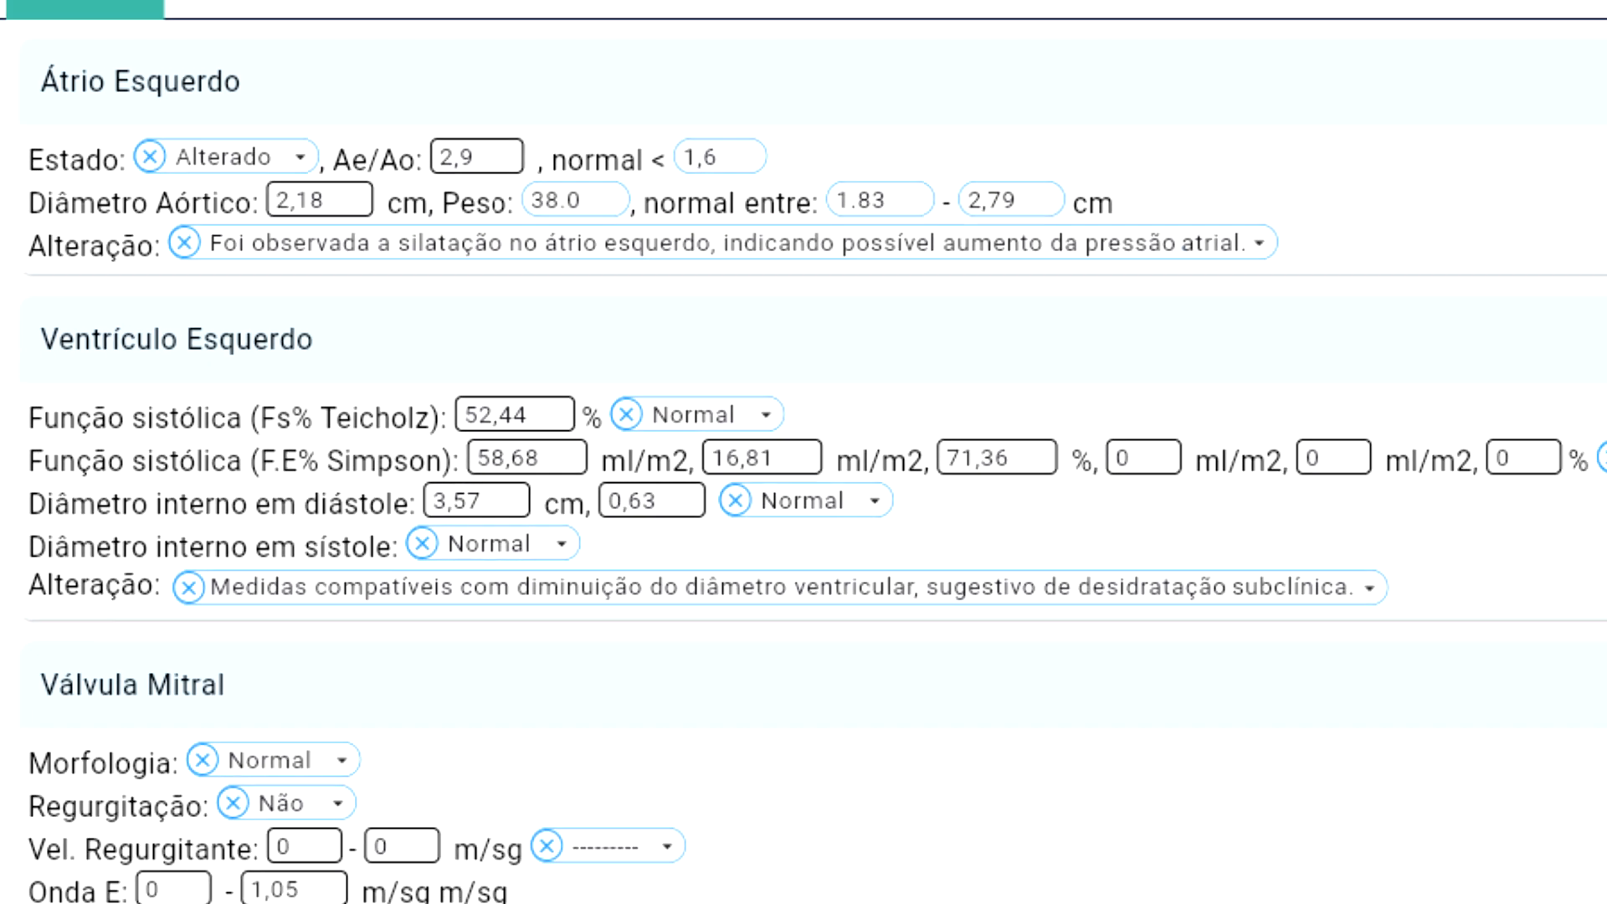
# Step: Read through the filled-in echocardiography report from Átrio Esquerdo to Recomendações Terapêuticas and back, and open the exam's História Clínica
pyautogui.scroll(-3, 803, 452)
pyautogui.scroll(-2, 803, 452)
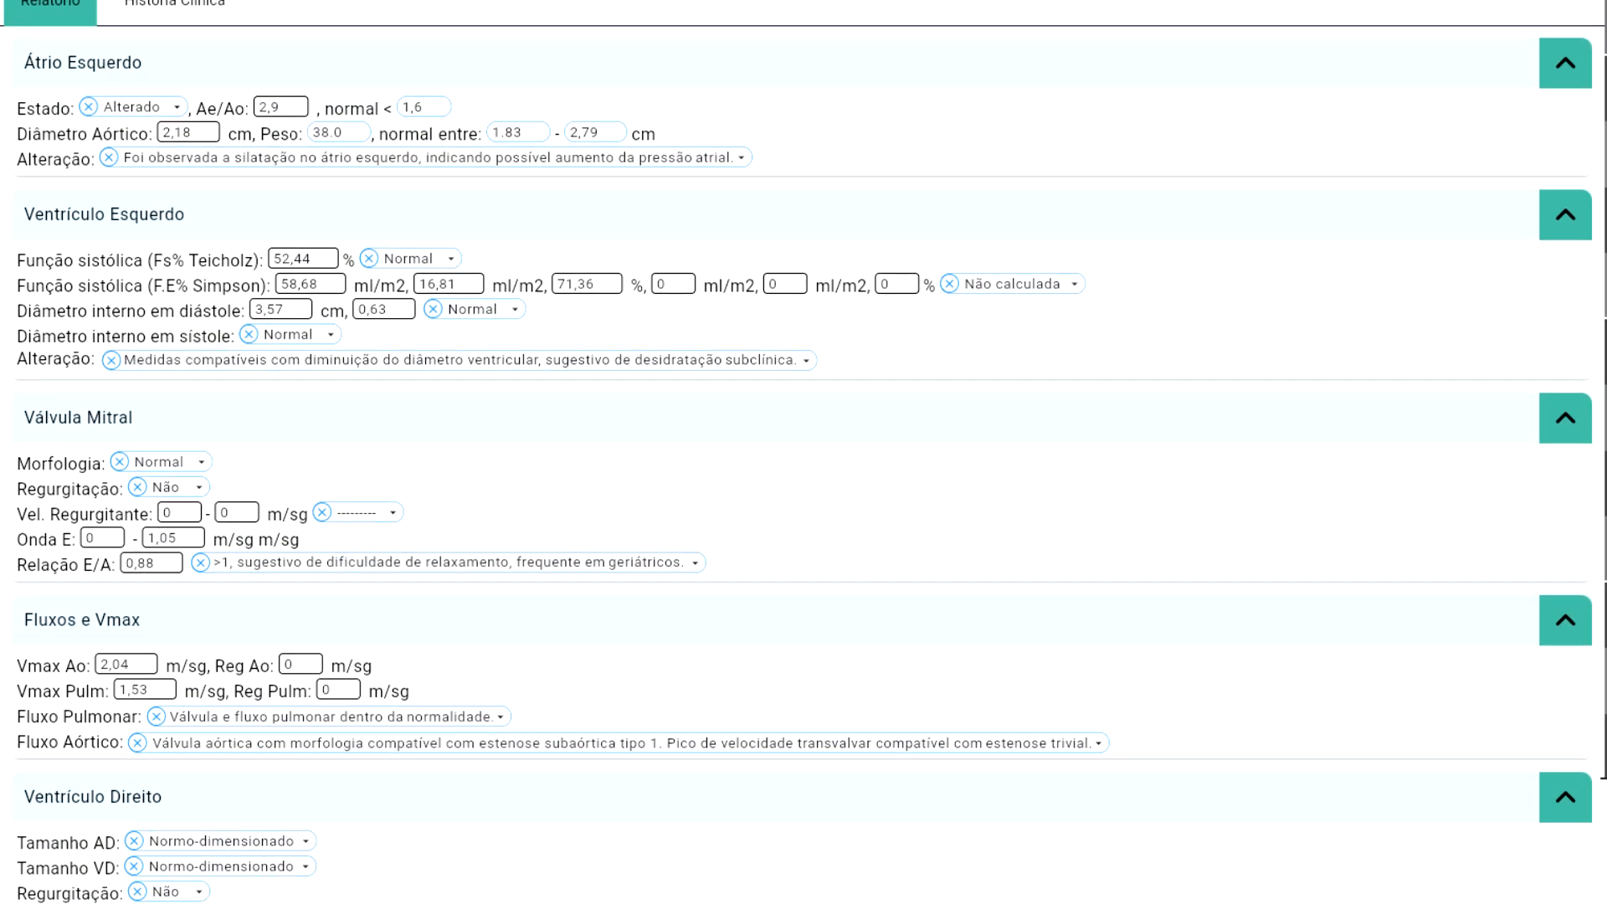
pyautogui.scroll(-2, 804, 452)
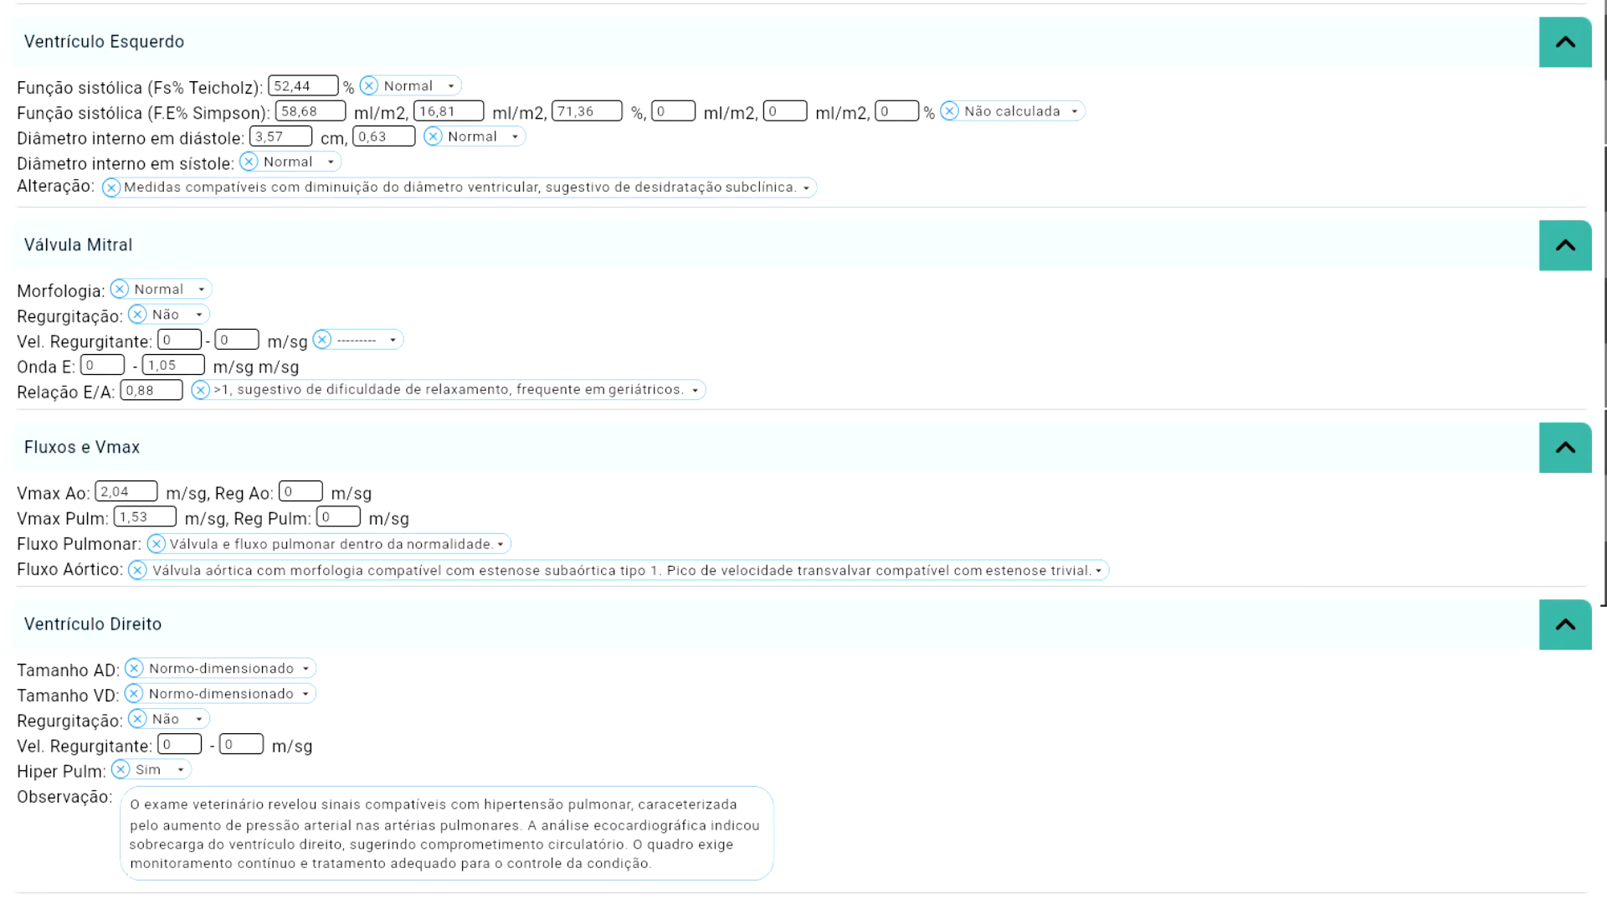
pyautogui.scroll(-2, 803, 452)
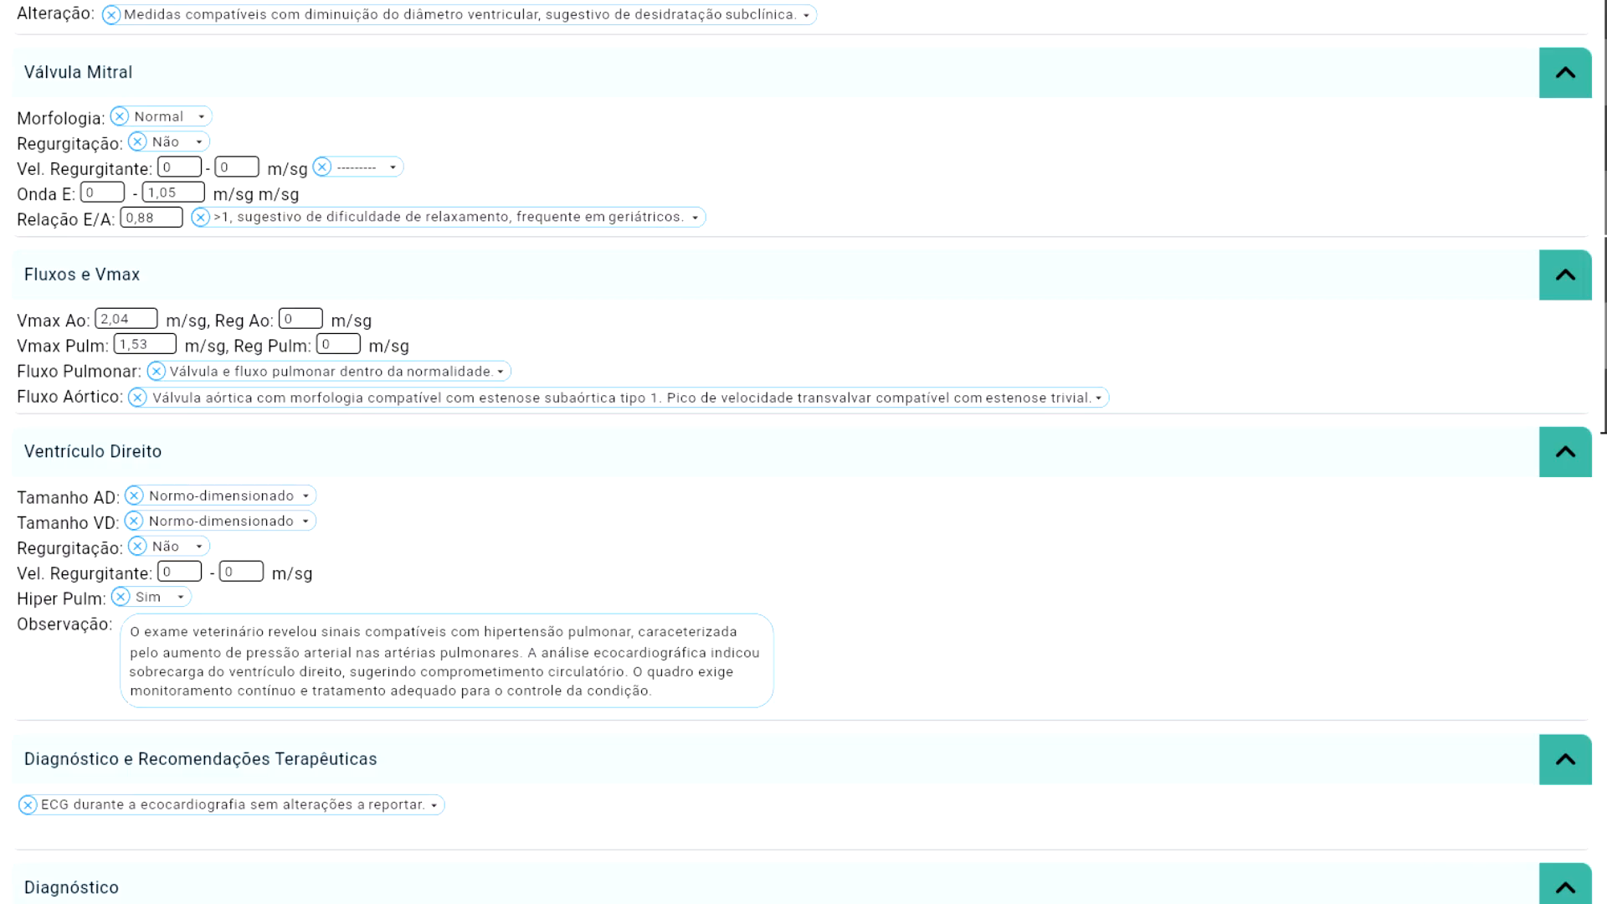
pyautogui.scroll(-2, 804, 452)
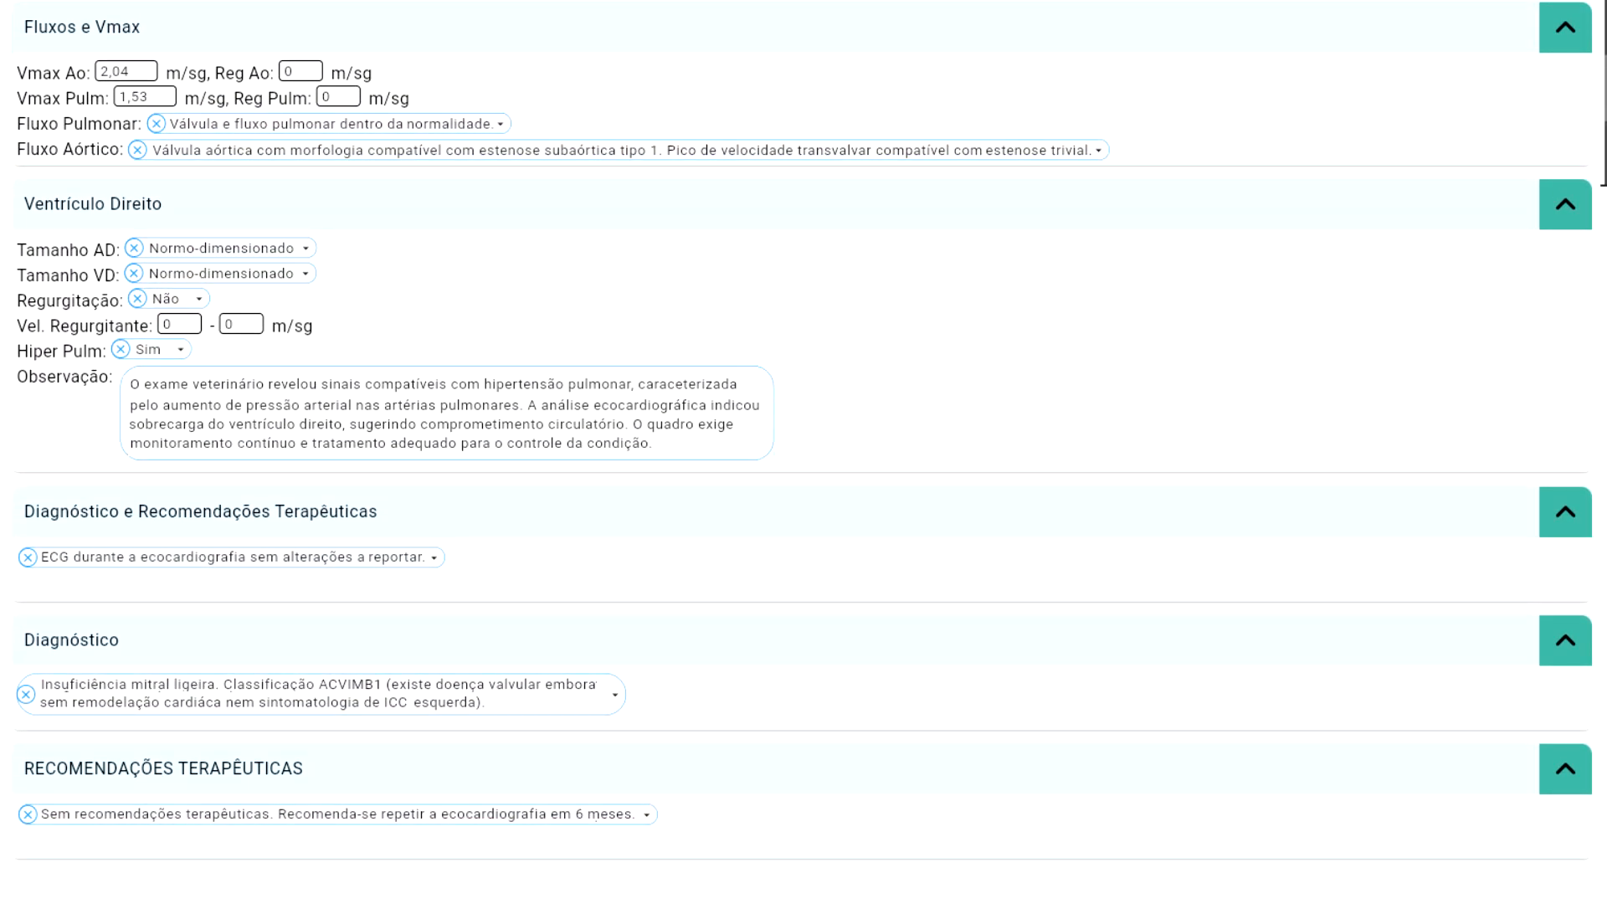
pyautogui.scroll(2, 804, 452)
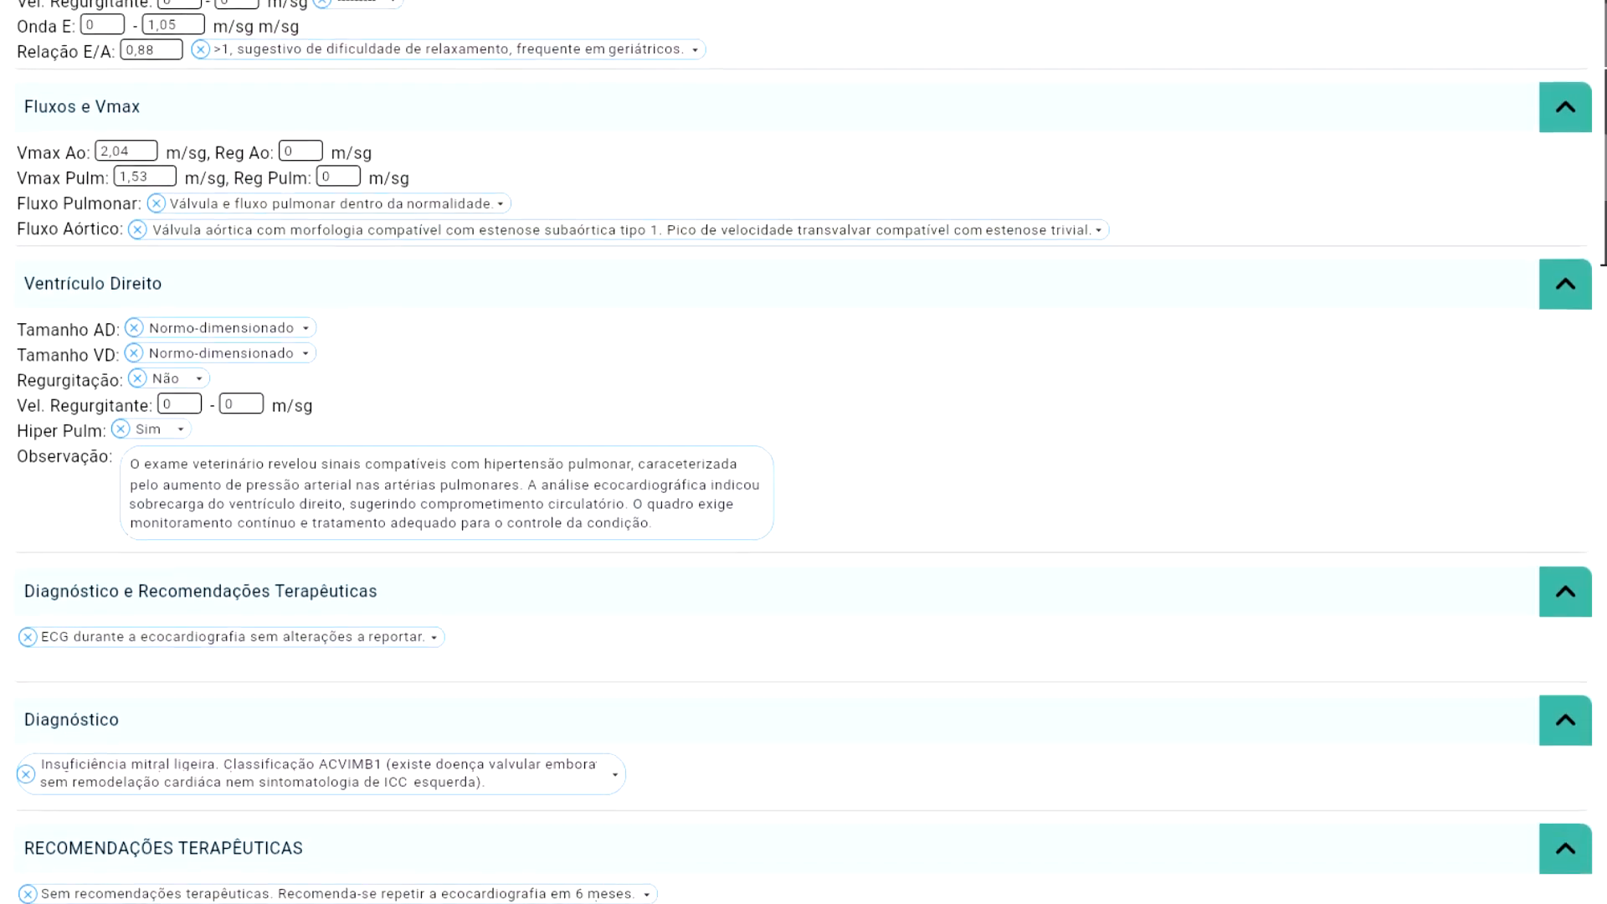
pyautogui.scroll(2, 803, 452)
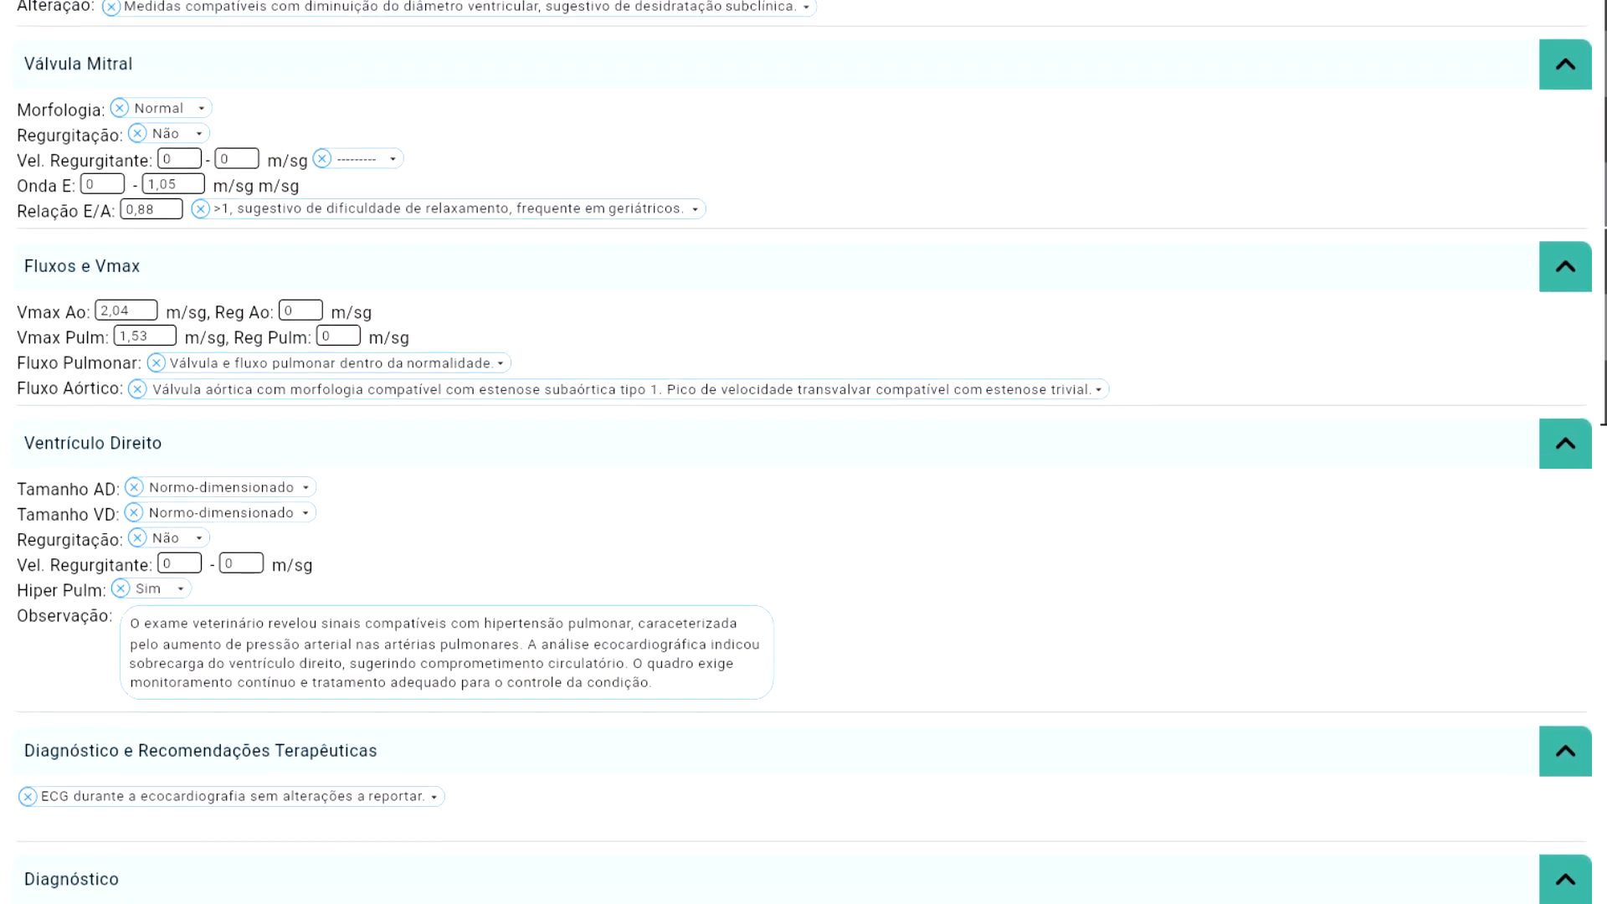
pyautogui.scroll(2, 803, 452)
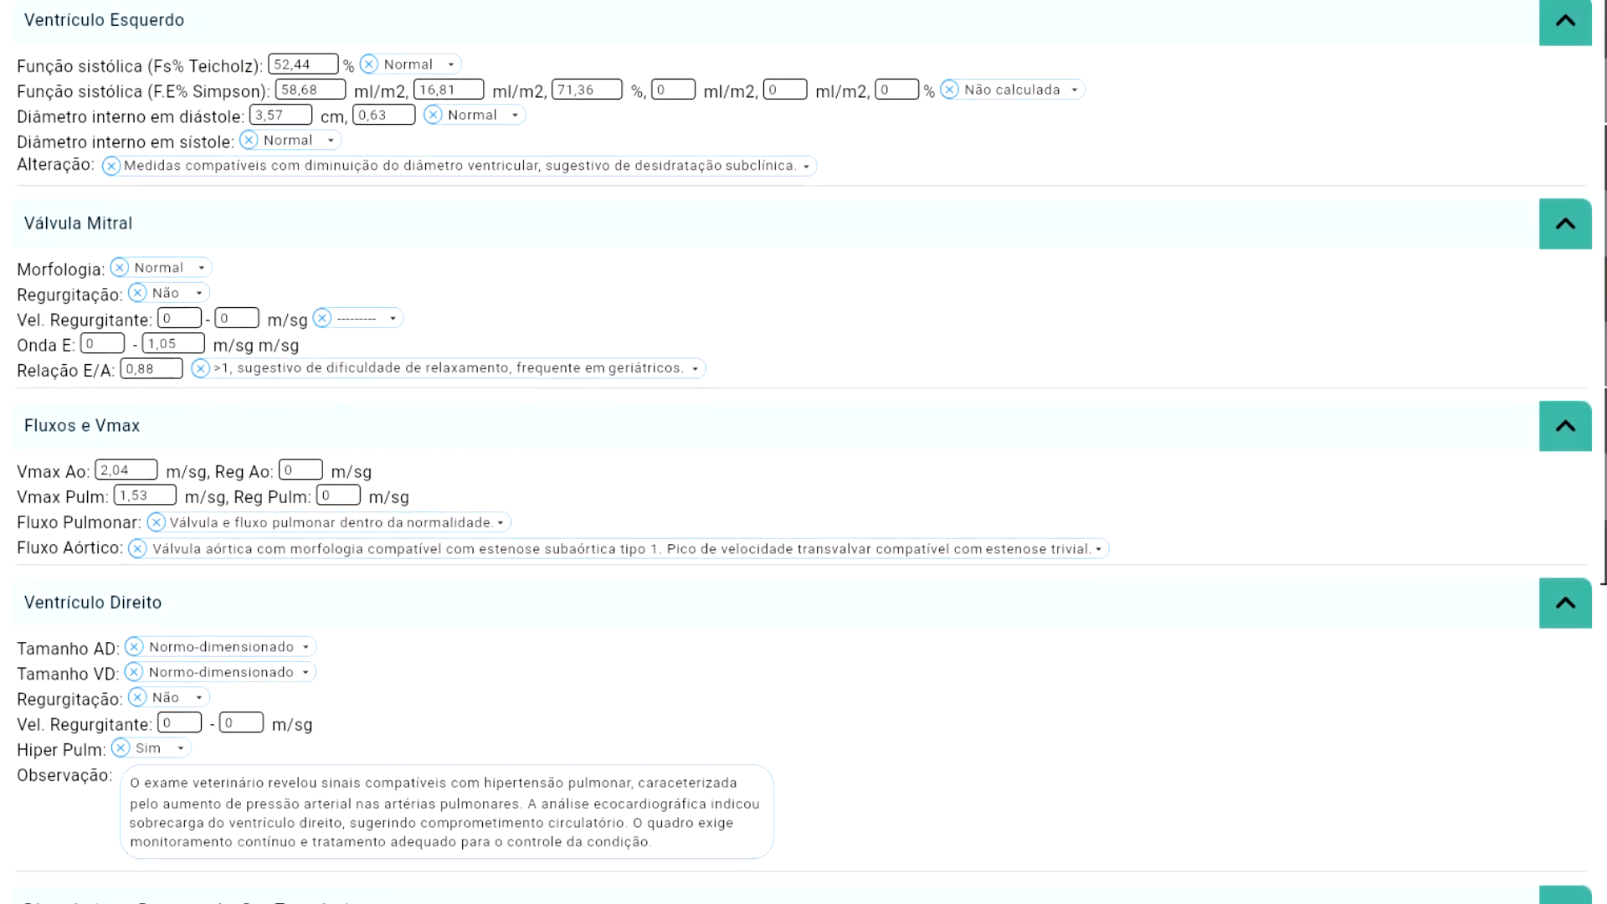
pyautogui.scroll(2, 804, 452)
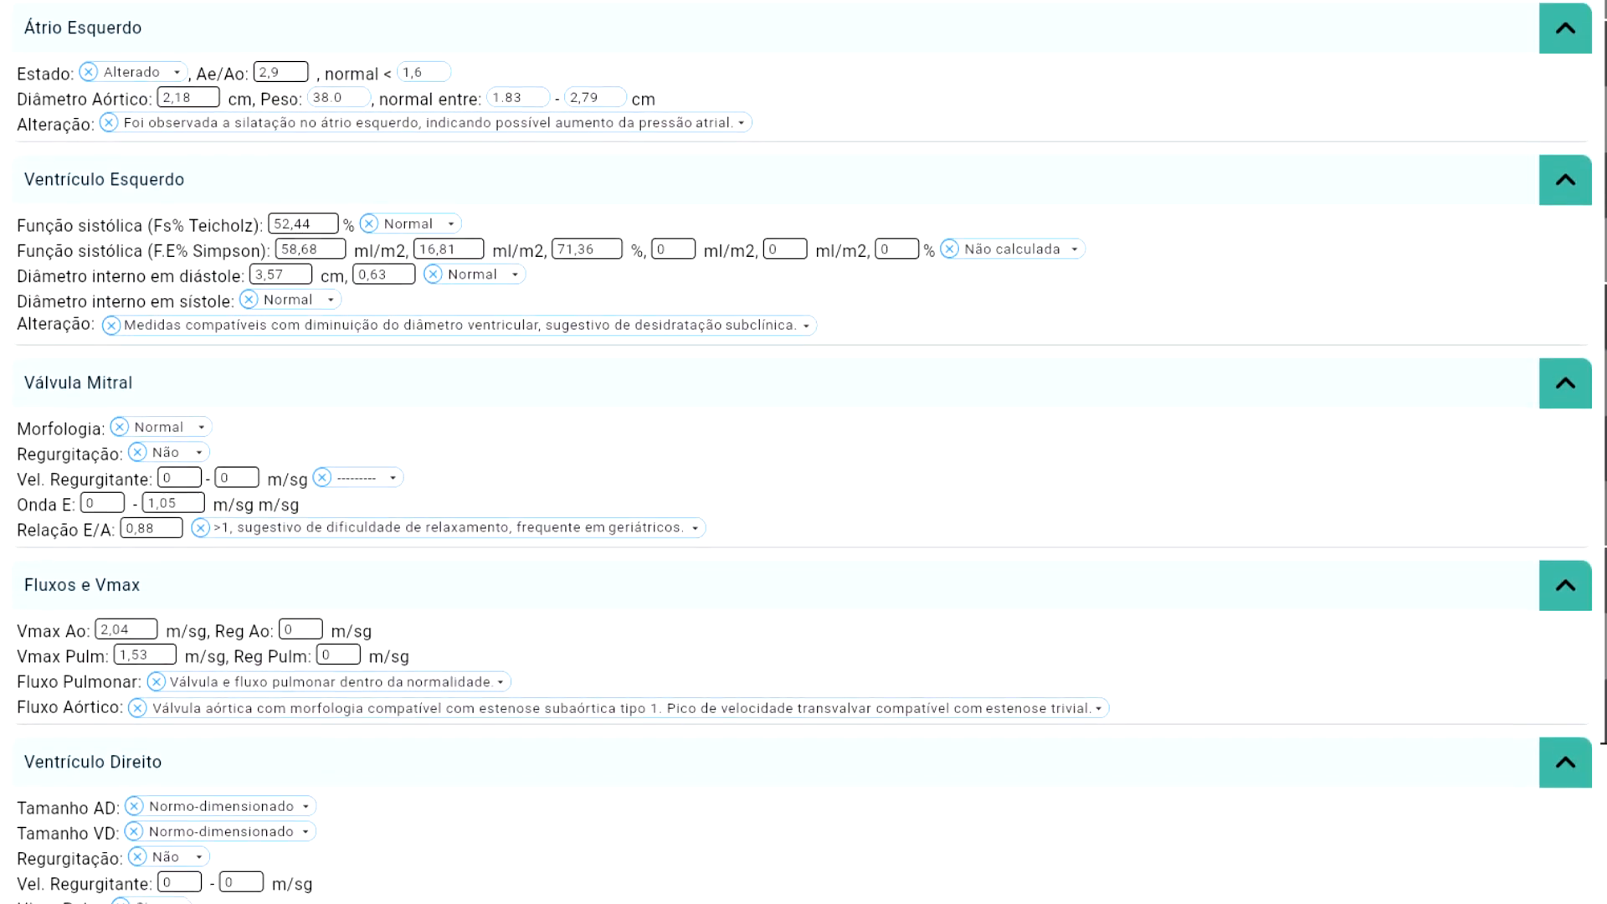
pyautogui.scroll(2, 803, 452)
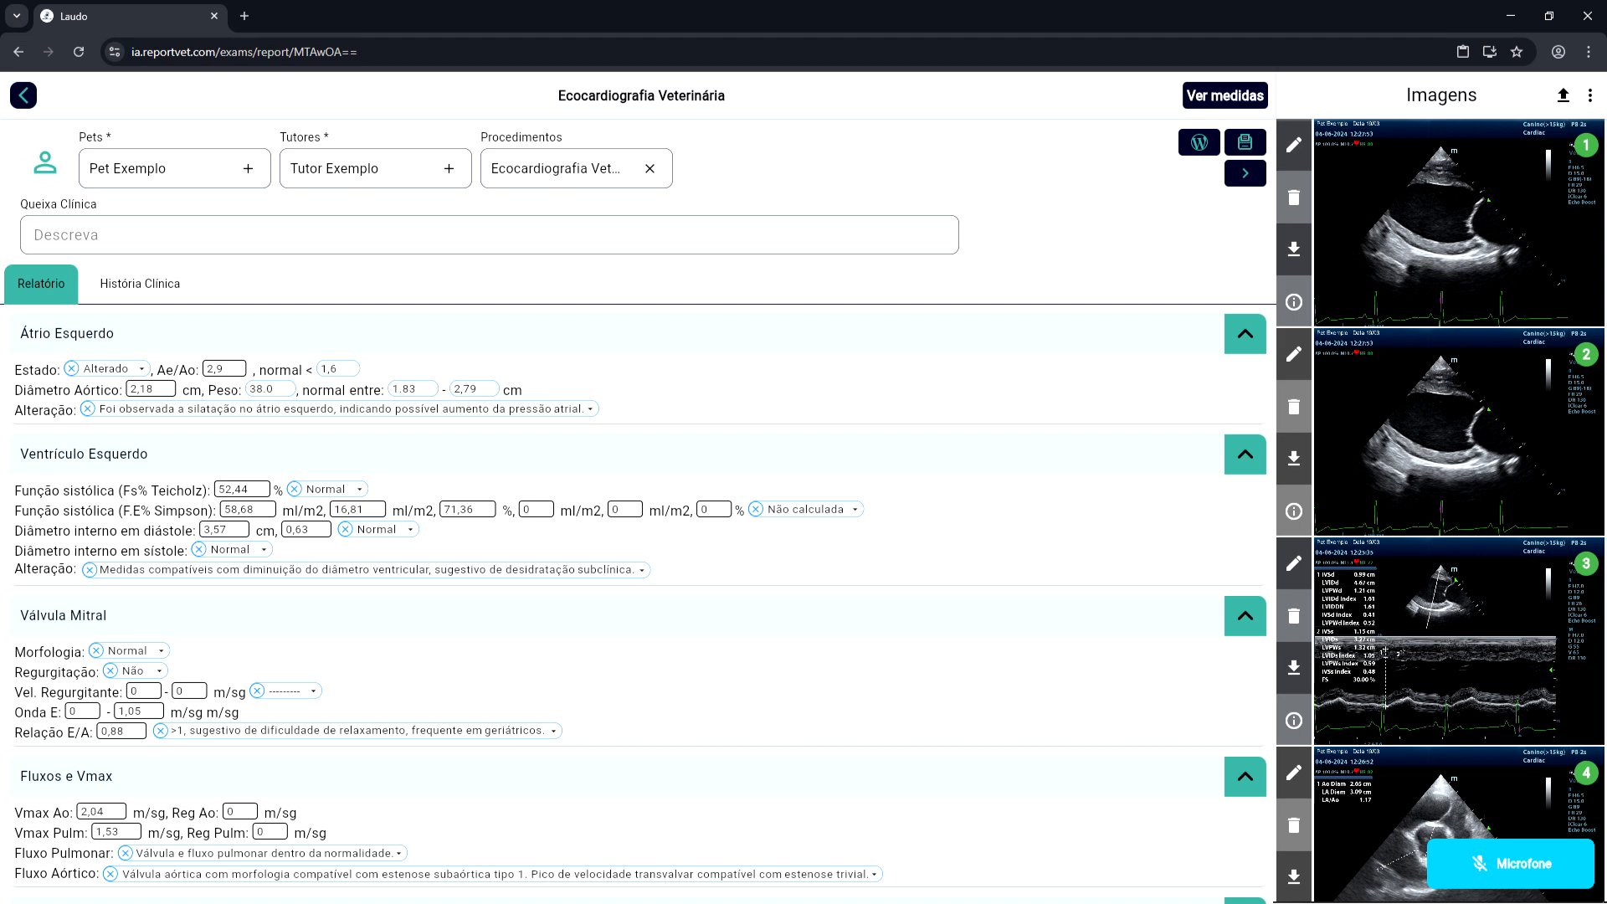
pyautogui.click(140, 284)
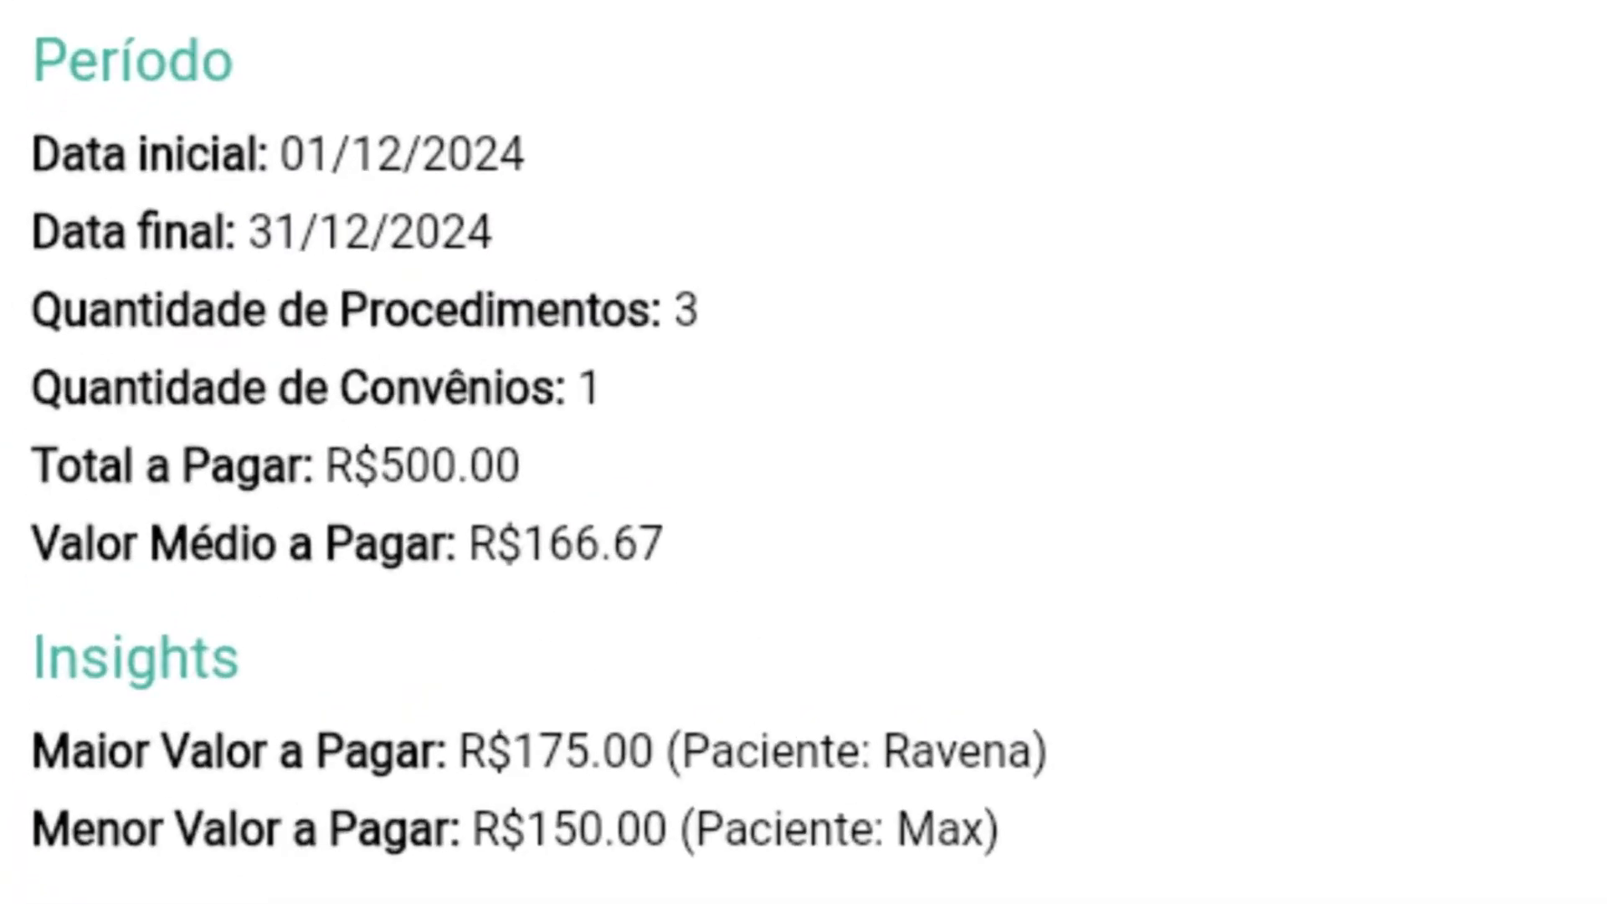
# Step: Read through the December 2024 payment summary, from its period totals and insights down to the Clínica Vet section
pyautogui.scroll(-5, 804, 452)
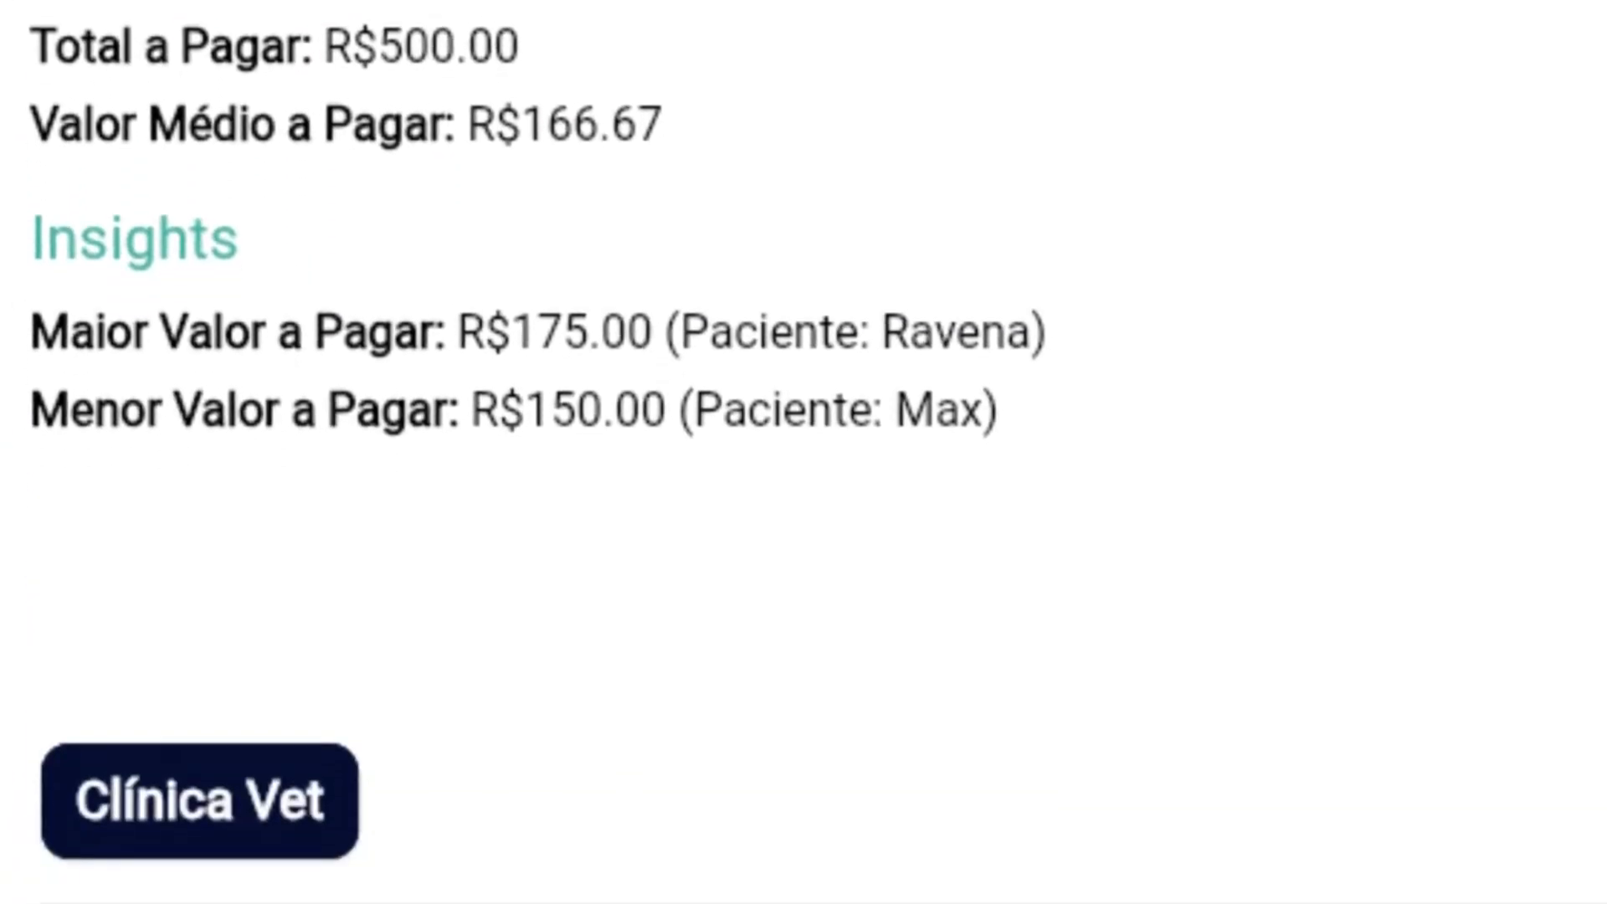
pyautogui.scroll(-2, 803, 452)
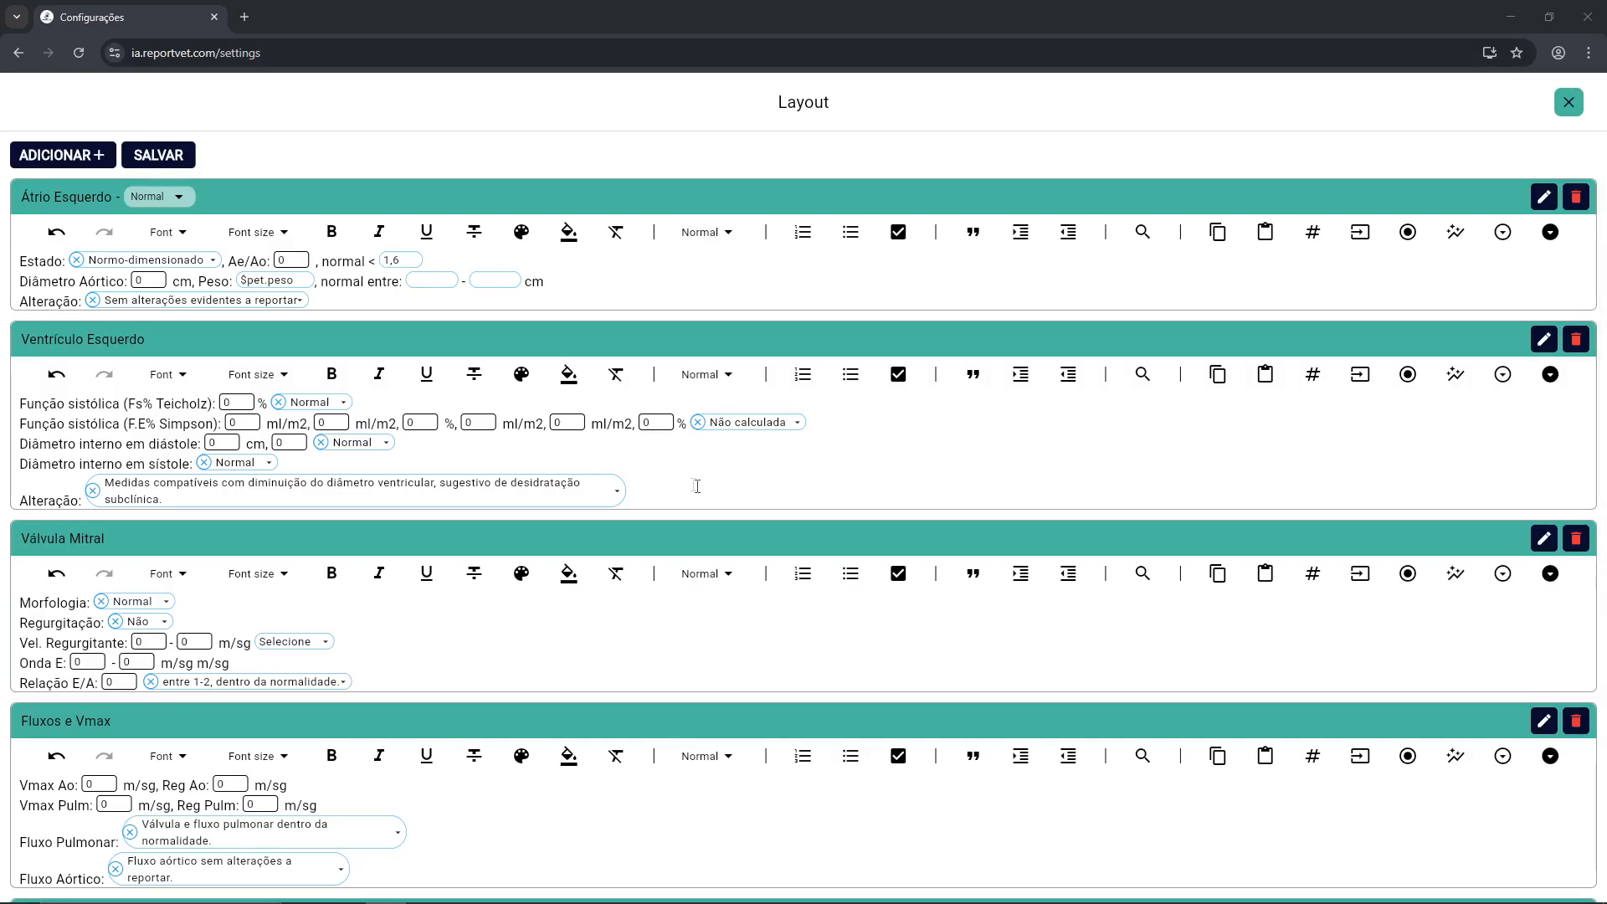
# Step: Examine the initial-value options of the Estado selector in the Átrio Esquerdo layout section, and close the component without changes
pyautogui.click(188, 261)
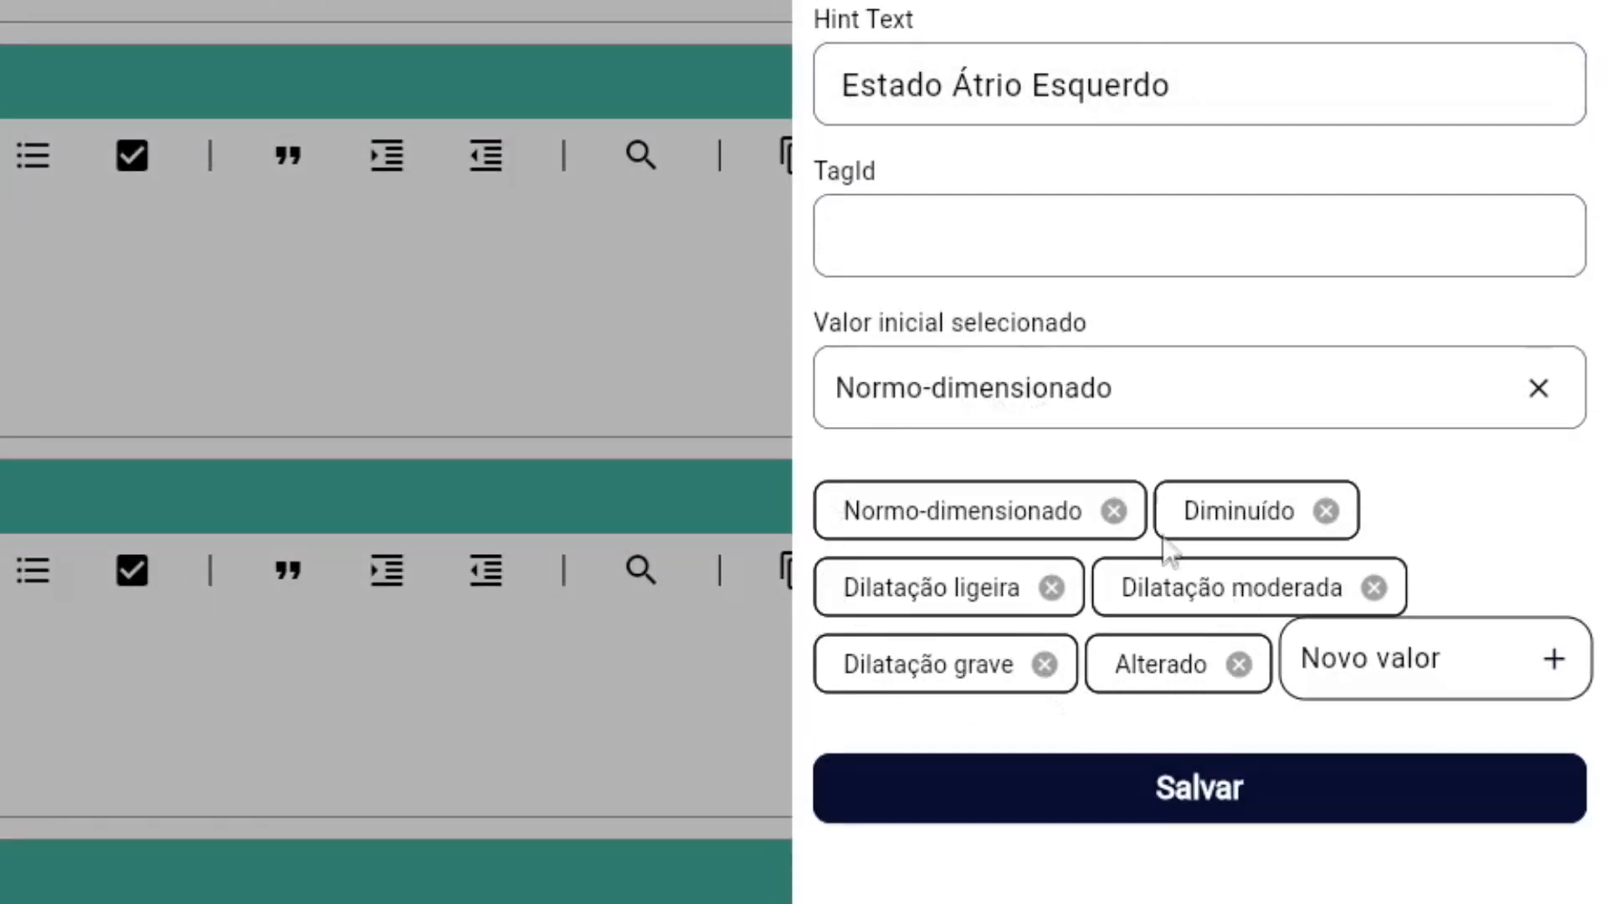
pyautogui.click(1229, 390)
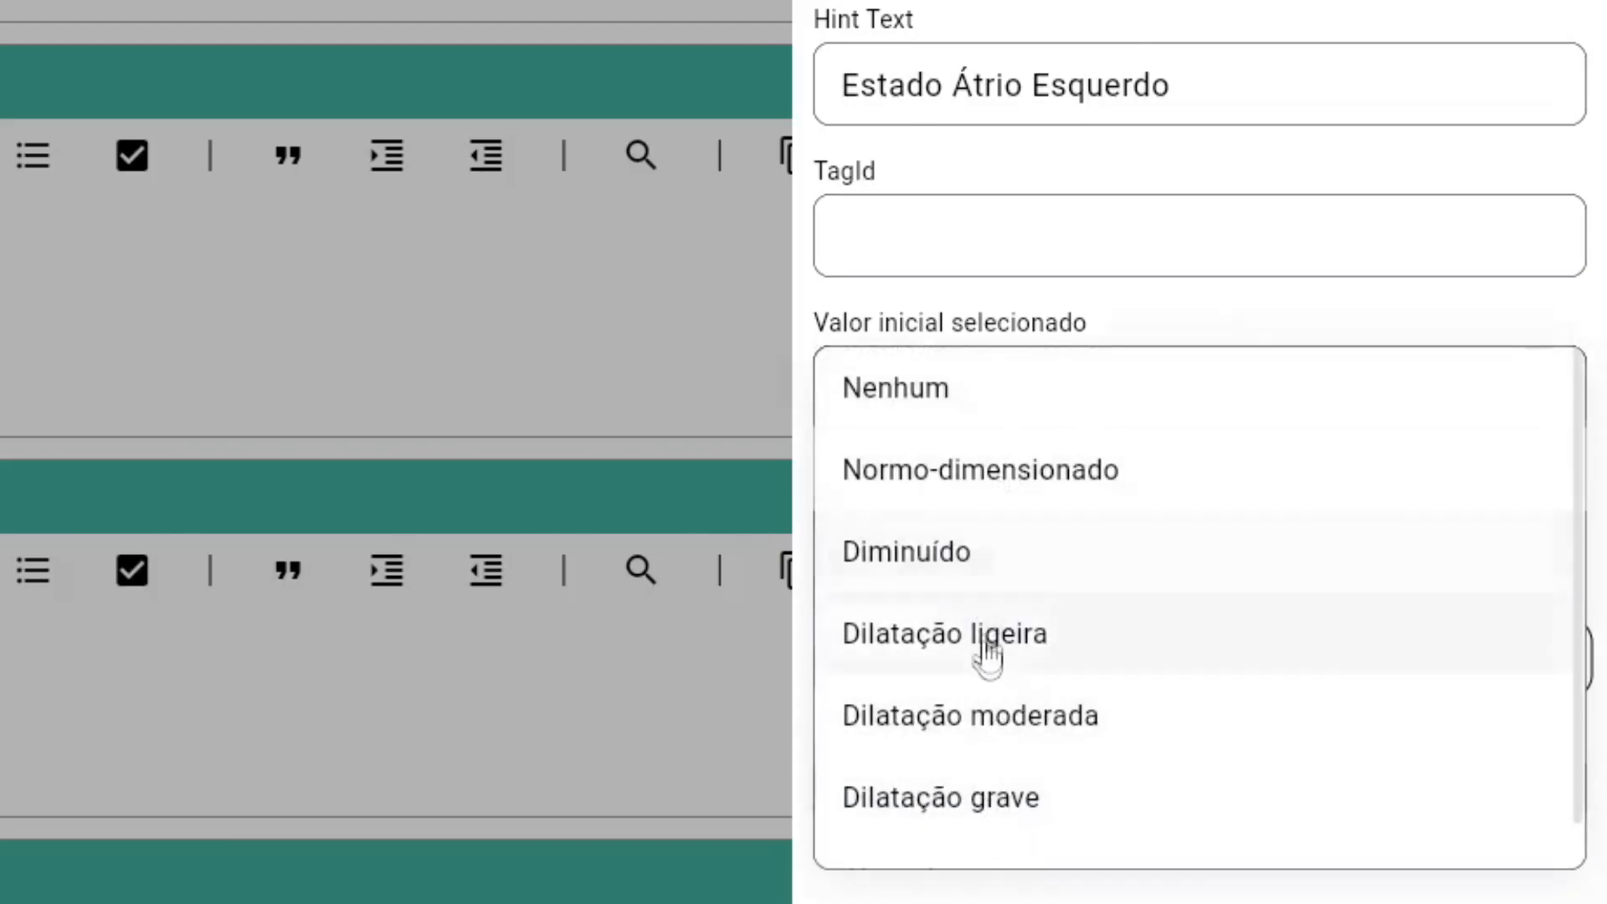
pyautogui.scroll(-1, 978, 737)
pyautogui.click(978, 892)
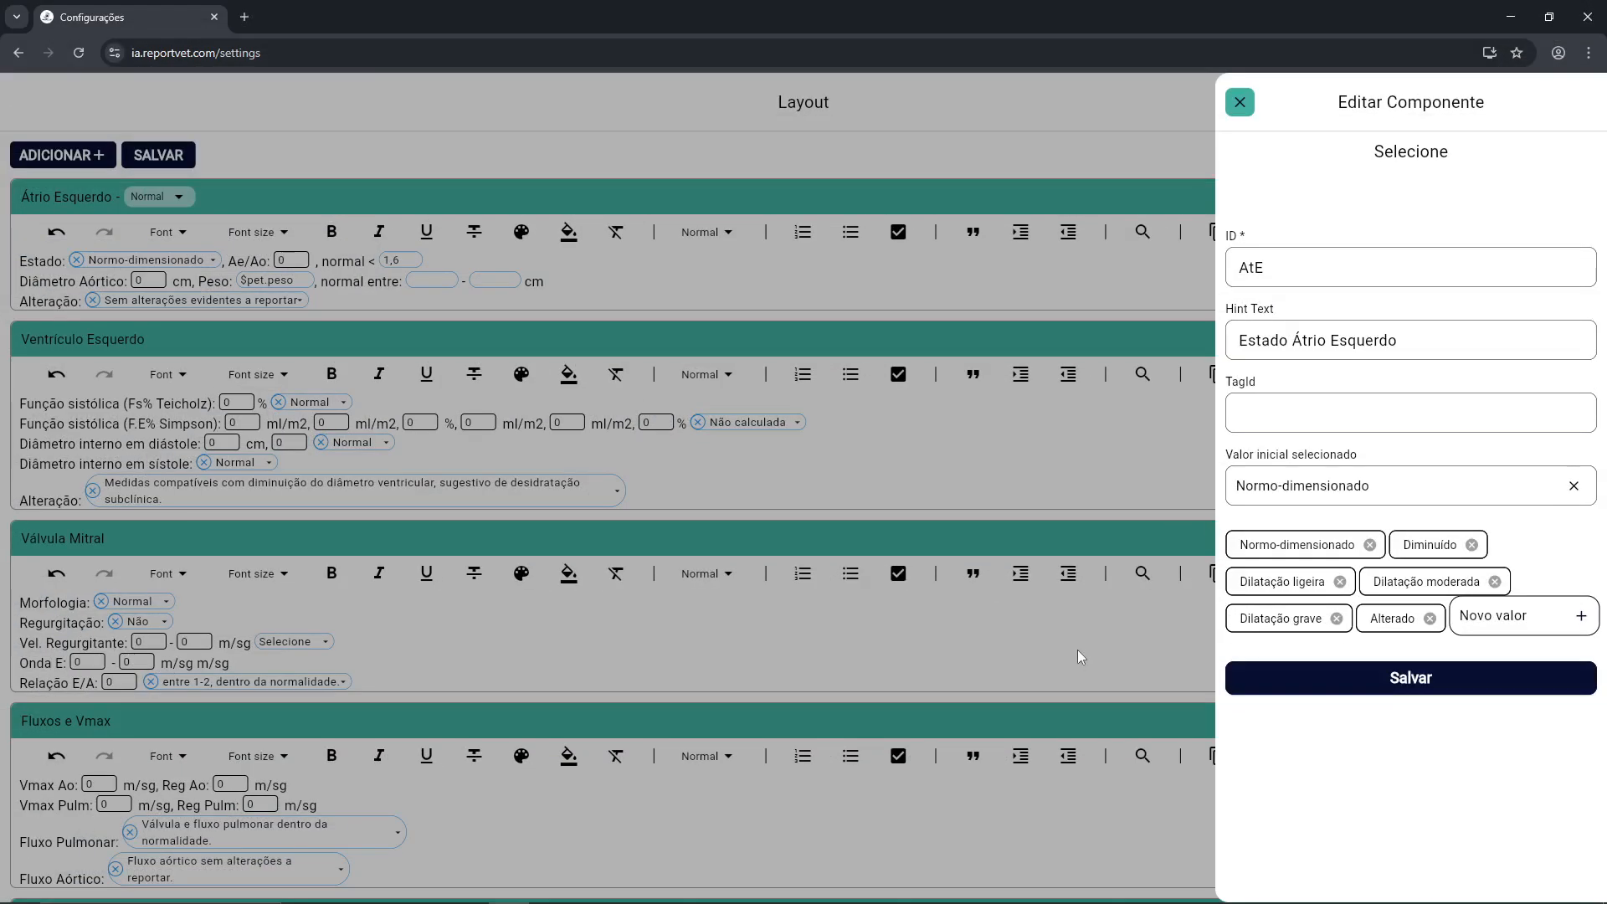
pyautogui.click(618, 733)
# Step: Examine the Hipertensão Pulmonar and Observação variants of the Diagnóstico section in the report layout
pyautogui.scroll(-5, 760, 542)
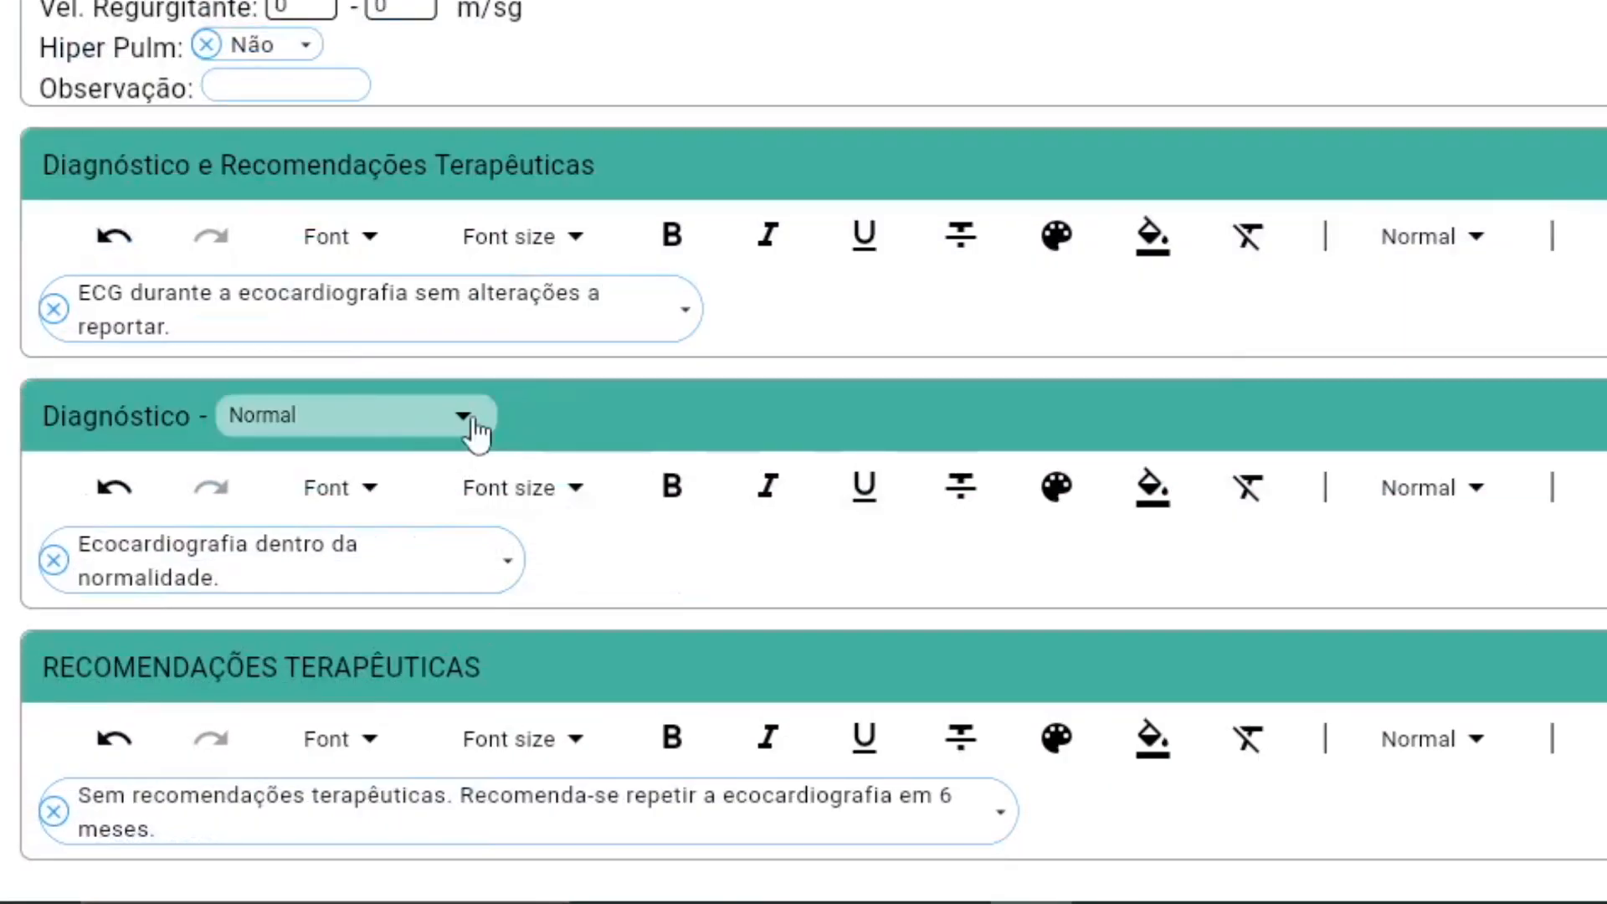
pyautogui.click(452, 444)
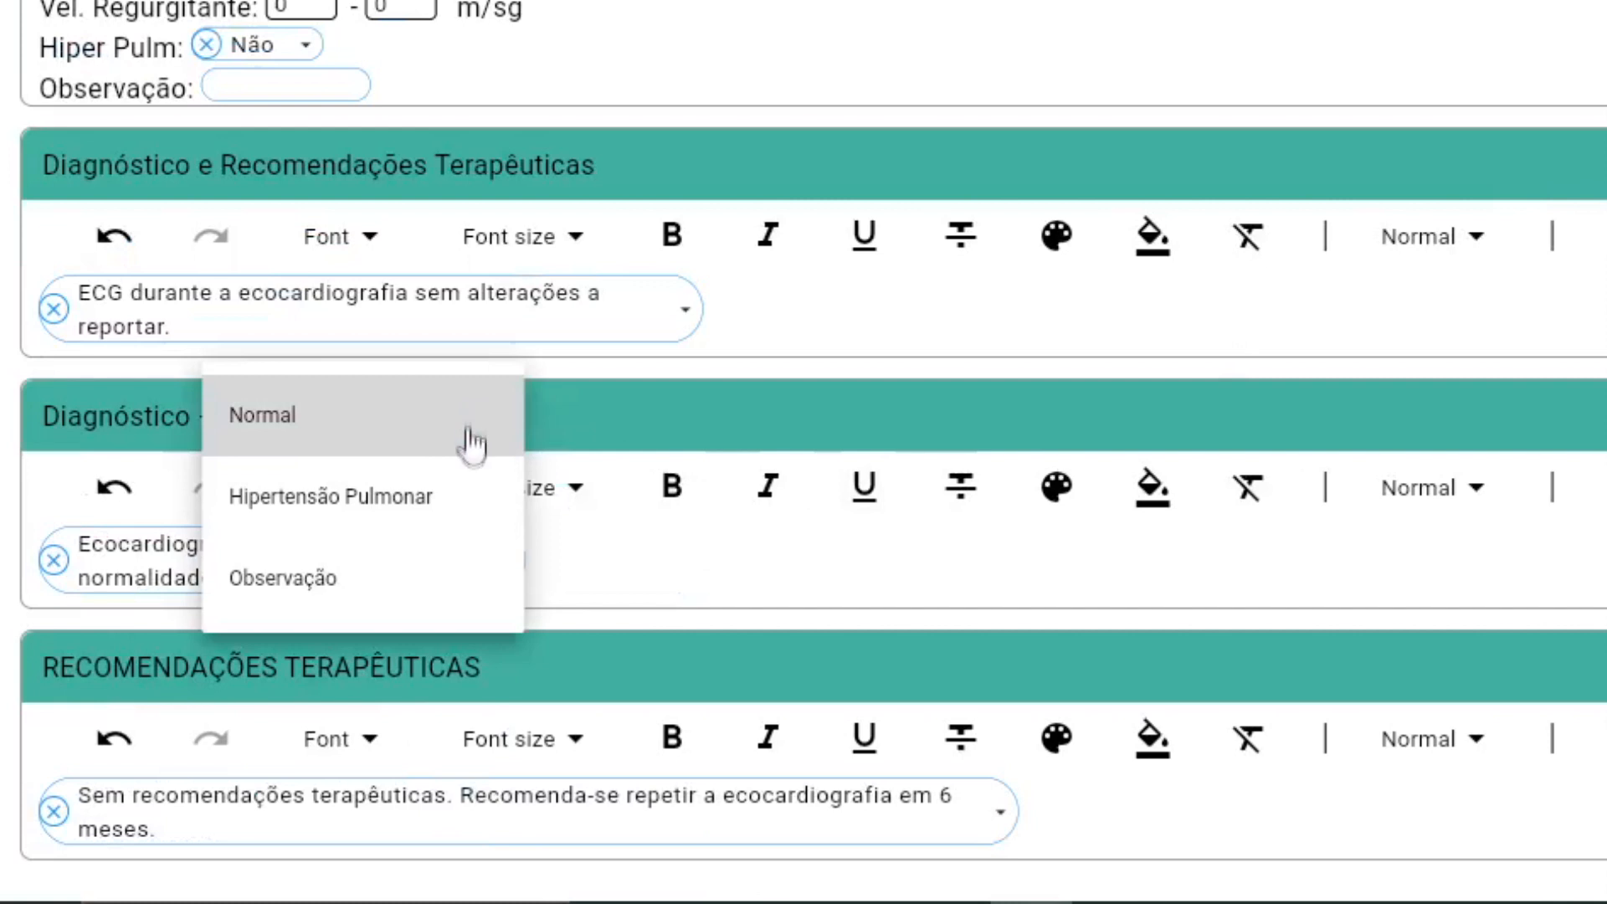
pyautogui.click(403, 500)
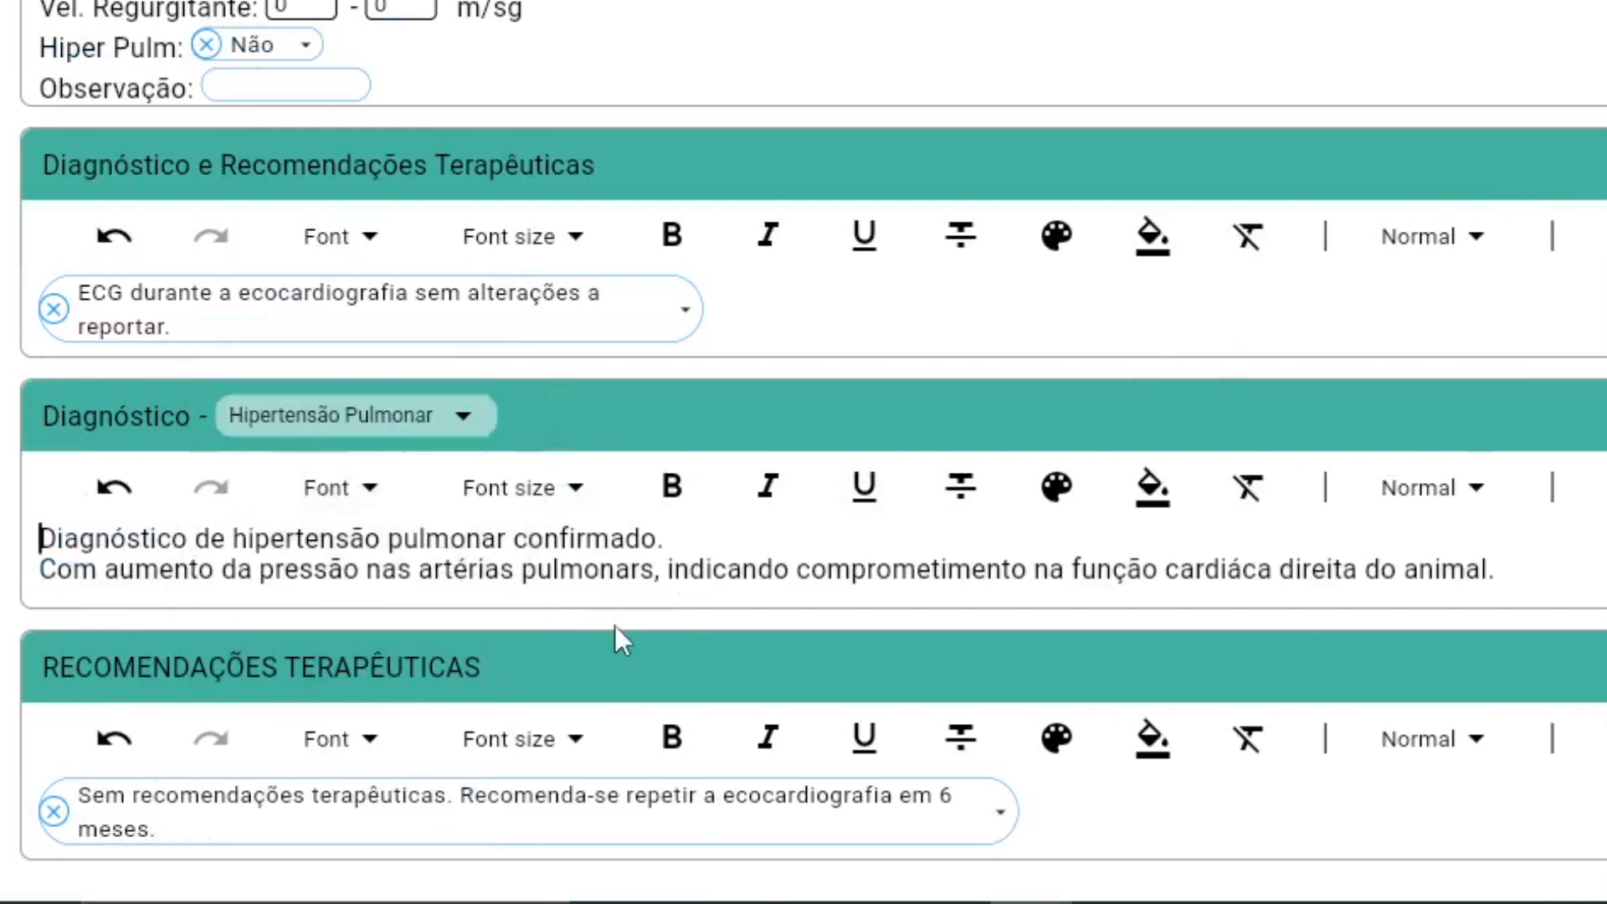
pyautogui.click(438, 435)
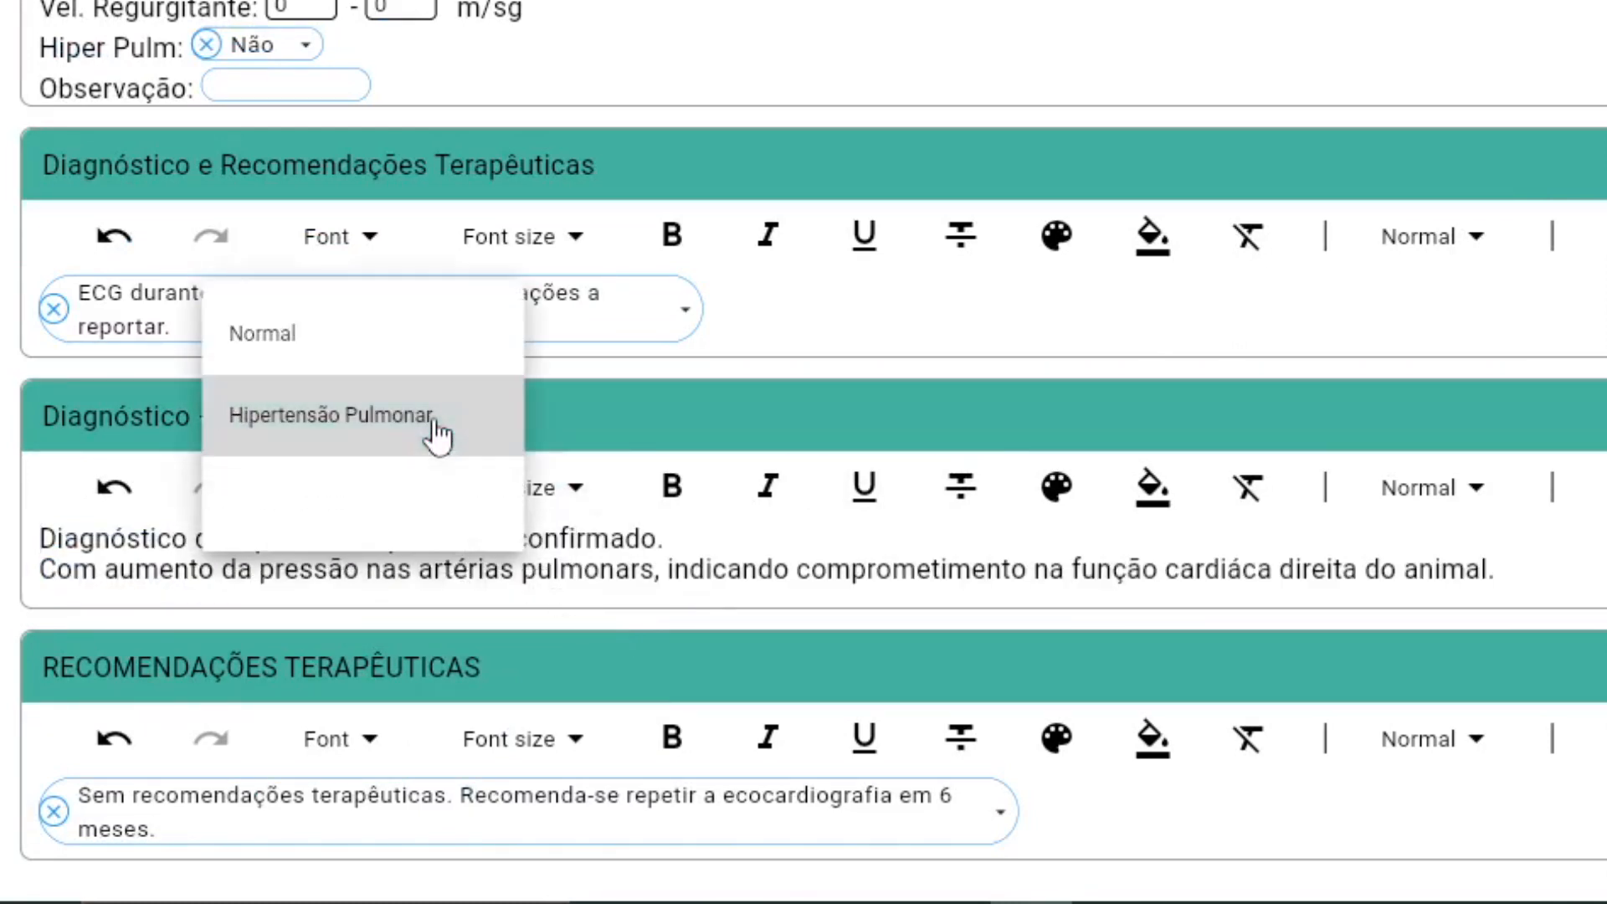
pyautogui.click(393, 517)
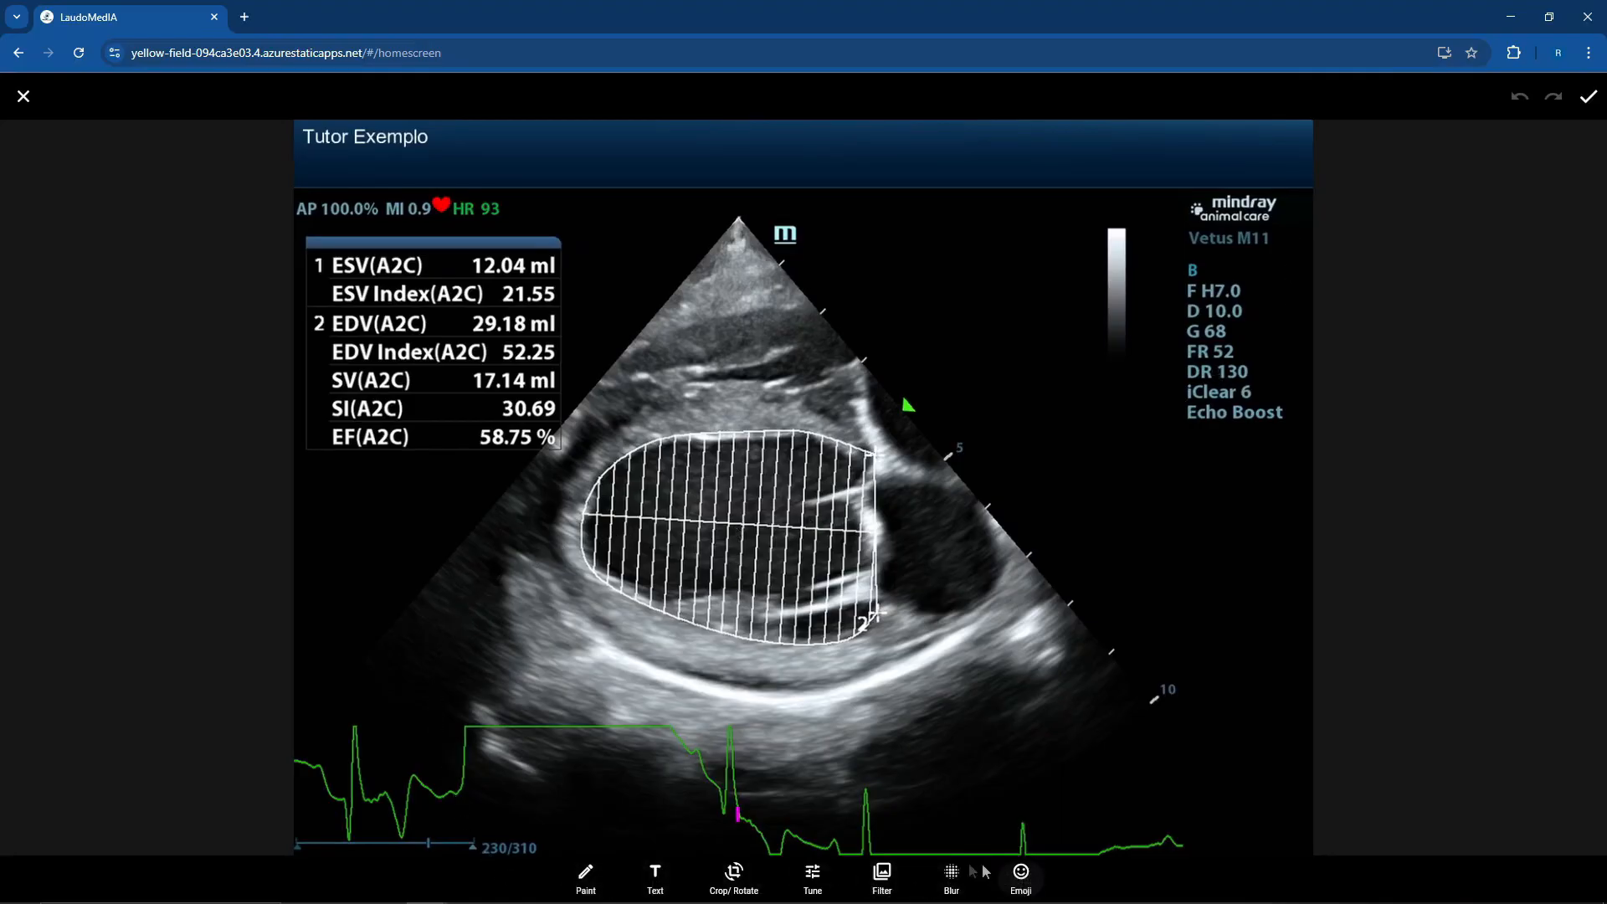
# Step: Draw a red freehand circle beside the ventricle on the ultrasound image, plus a red and a green arrow above it
pyautogui.click(586, 877)
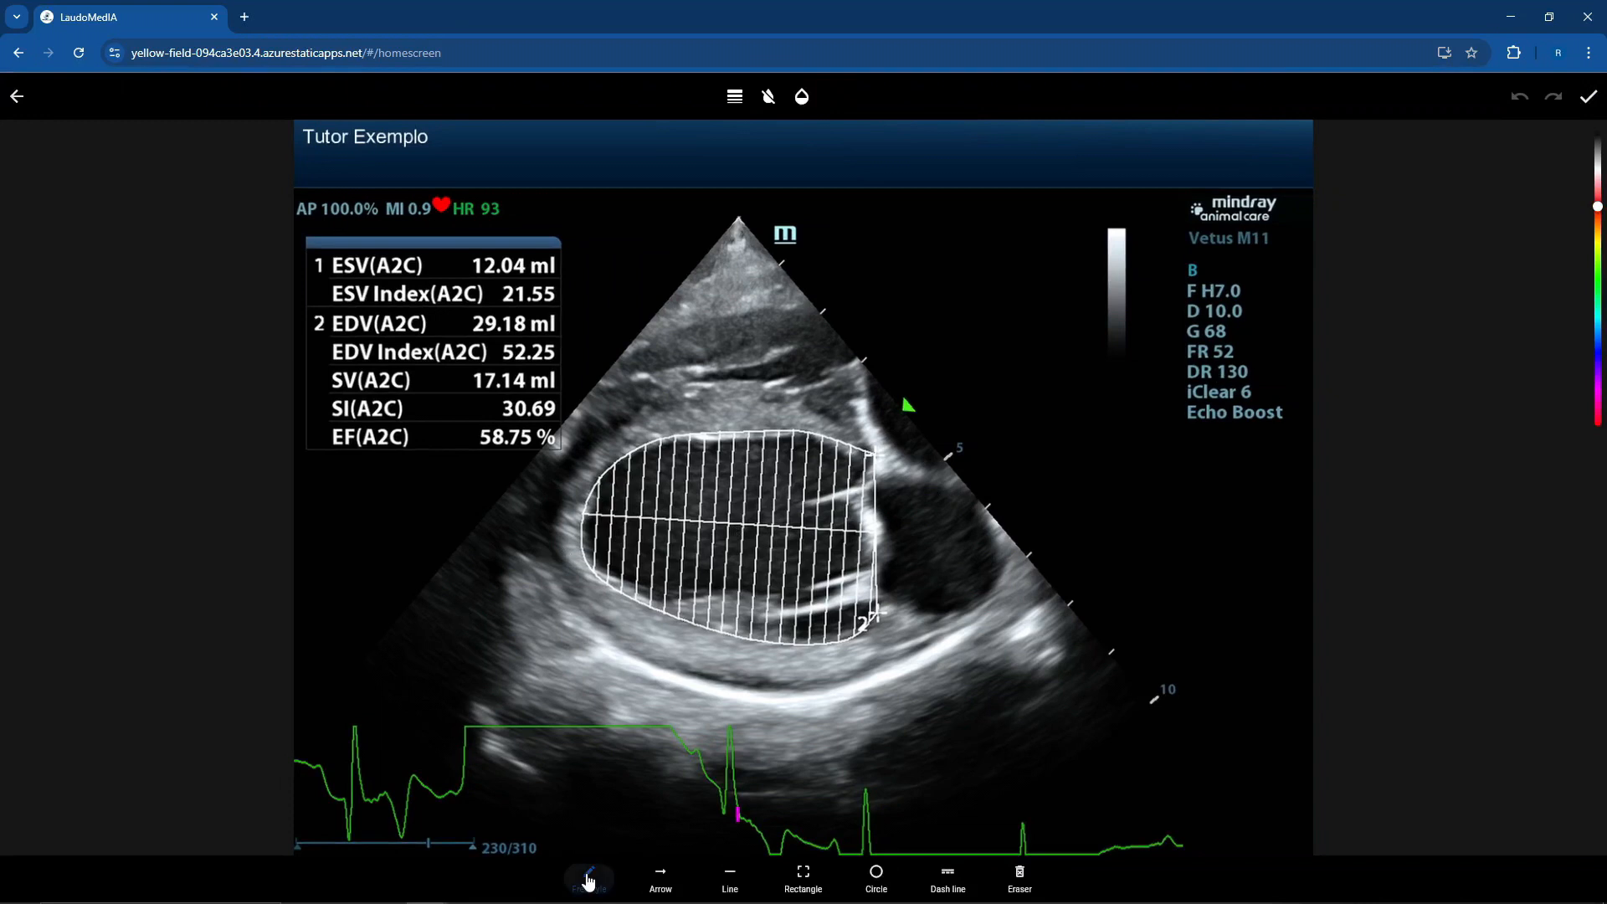
pyautogui.moveTo(910, 482)
pyautogui.mouseDown()
pyautogui.moveTo(875, 532)
pyautogui.moveTo(944, 529)
pyautogui.moveTo(912, 492)
pyautogui.mouseUp()
pyautogui.click(660, 878)
pyautogui.moveTo(694, 325); pyautogui.dragTo(733, 392)
pyautogui.click(729, 879)
pyautogui.moveTo(796, 268); pyautogui.dragTo(775, 343)
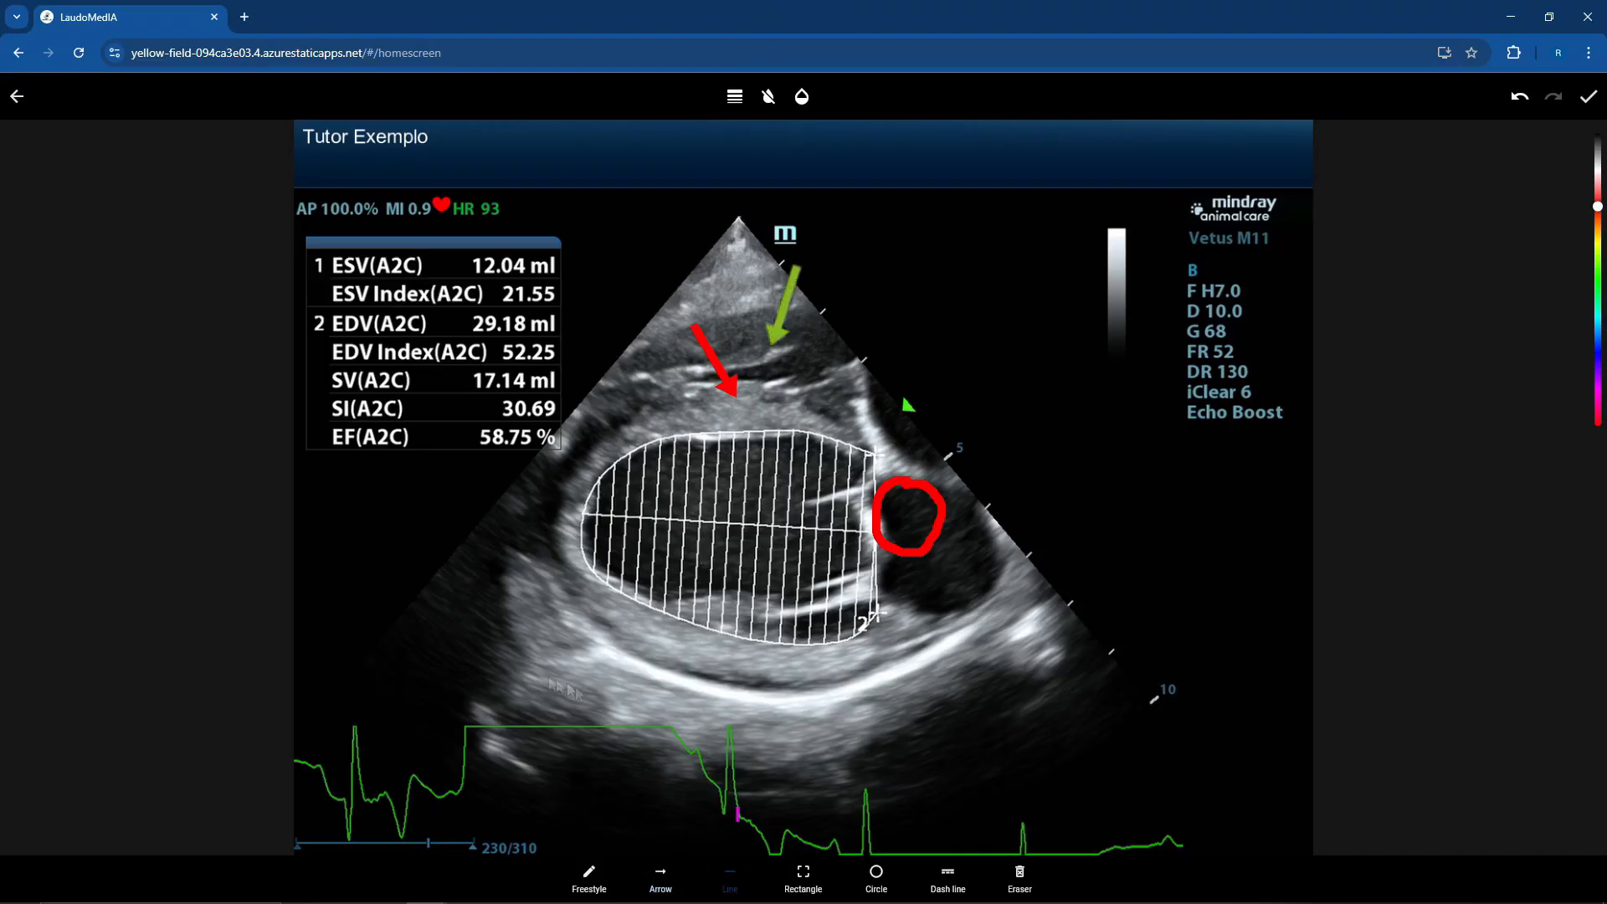
# Step: Add a red line, rectangle, circle and dashed line around the lower edge of the ventricle
pyautogui.moveTo(531, 661); pyautogui.dragTo(609, 633)
pyautogui.click(803, 879)
pyautogui.moveTo(942, 555); pyautogui.dragTo(1024, 619)
pyautogui.click(876, 879)
pyautogui.moveTo(900, 658); pyautogui.dragTo(812, 740)
pyautogui.click(948, 879)
pyautogui.moveTo(608, 661); pyautogui.dragTo(777, 733)
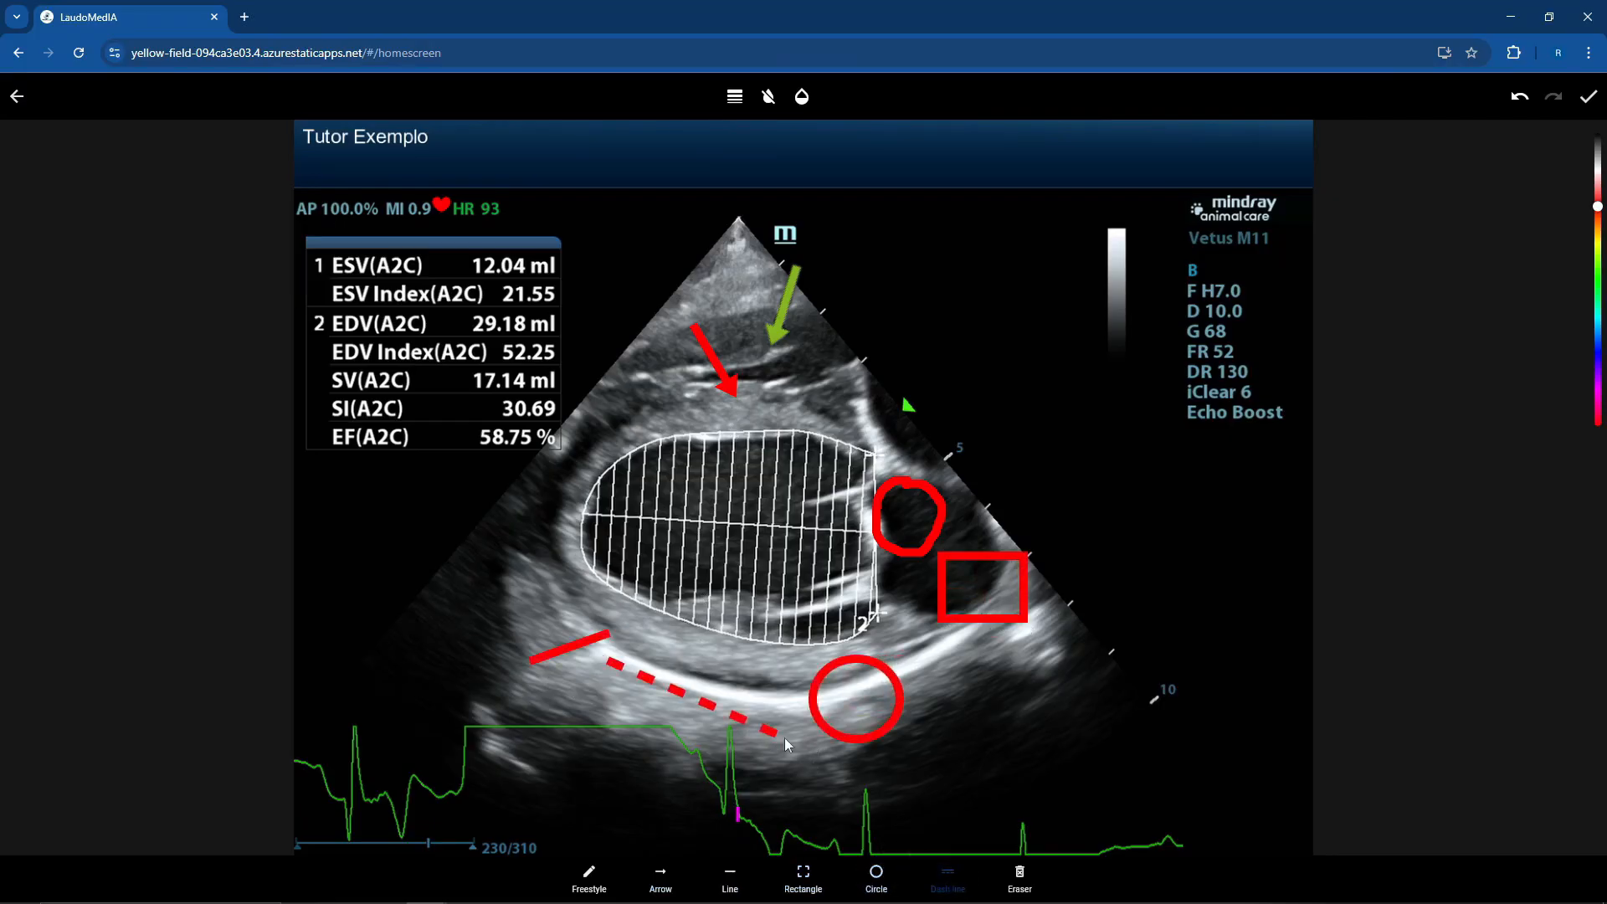
# Step: Erase all drawn shapes and arrows from the ultrasound image and leave the paint mode
pyautogui.click(1023, 877)
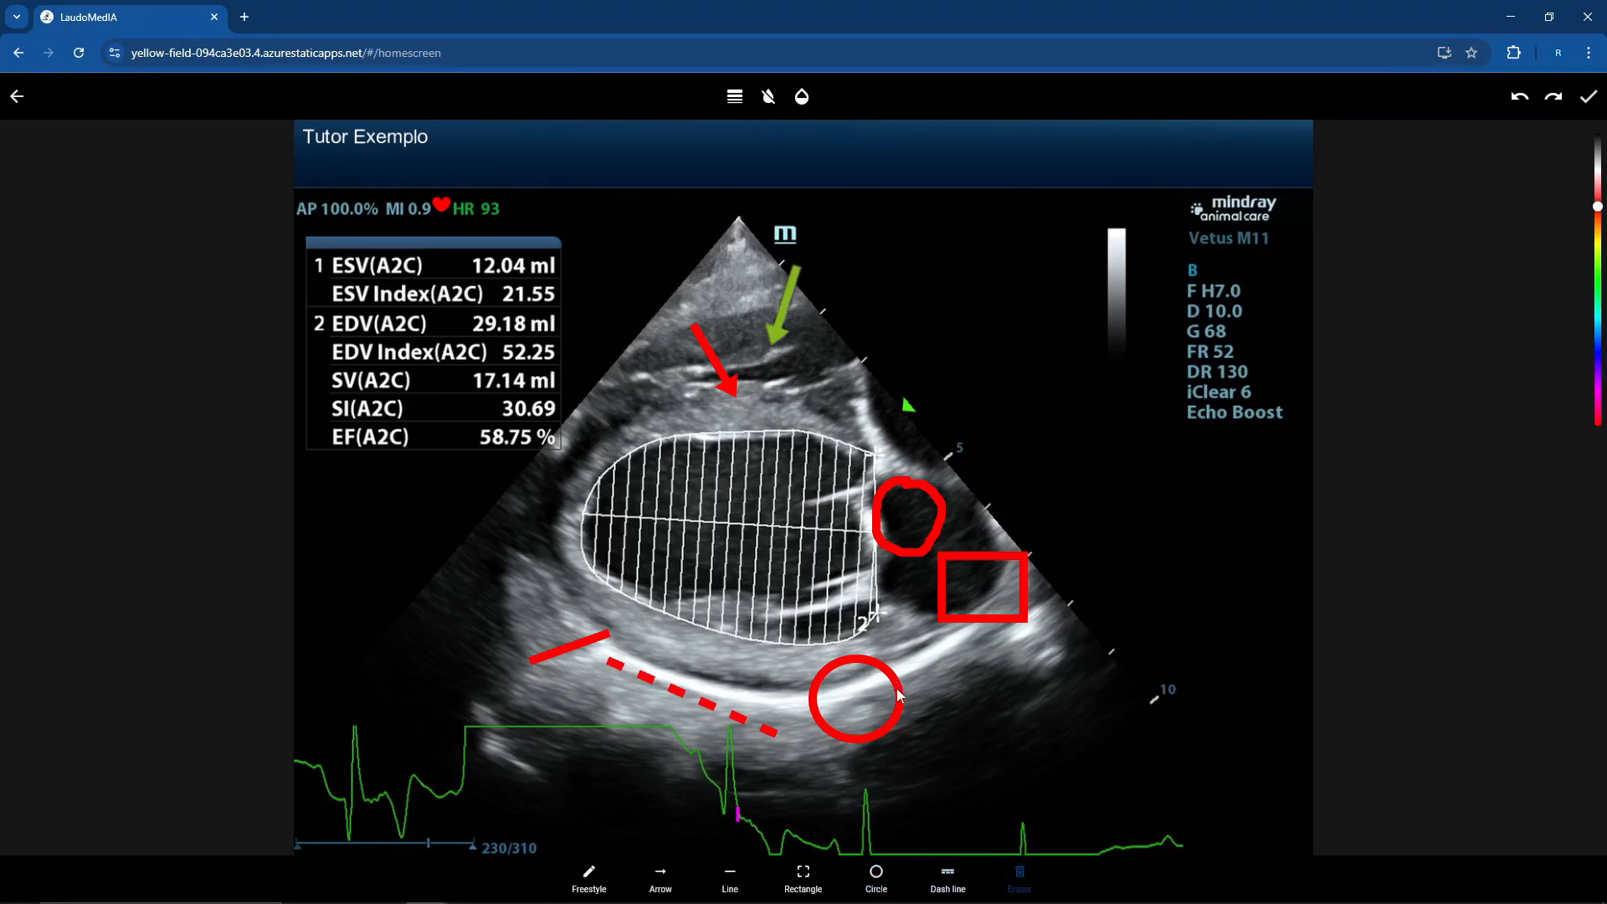
pyautogui.click(889, 733)
pyautogui.click(734, 721)
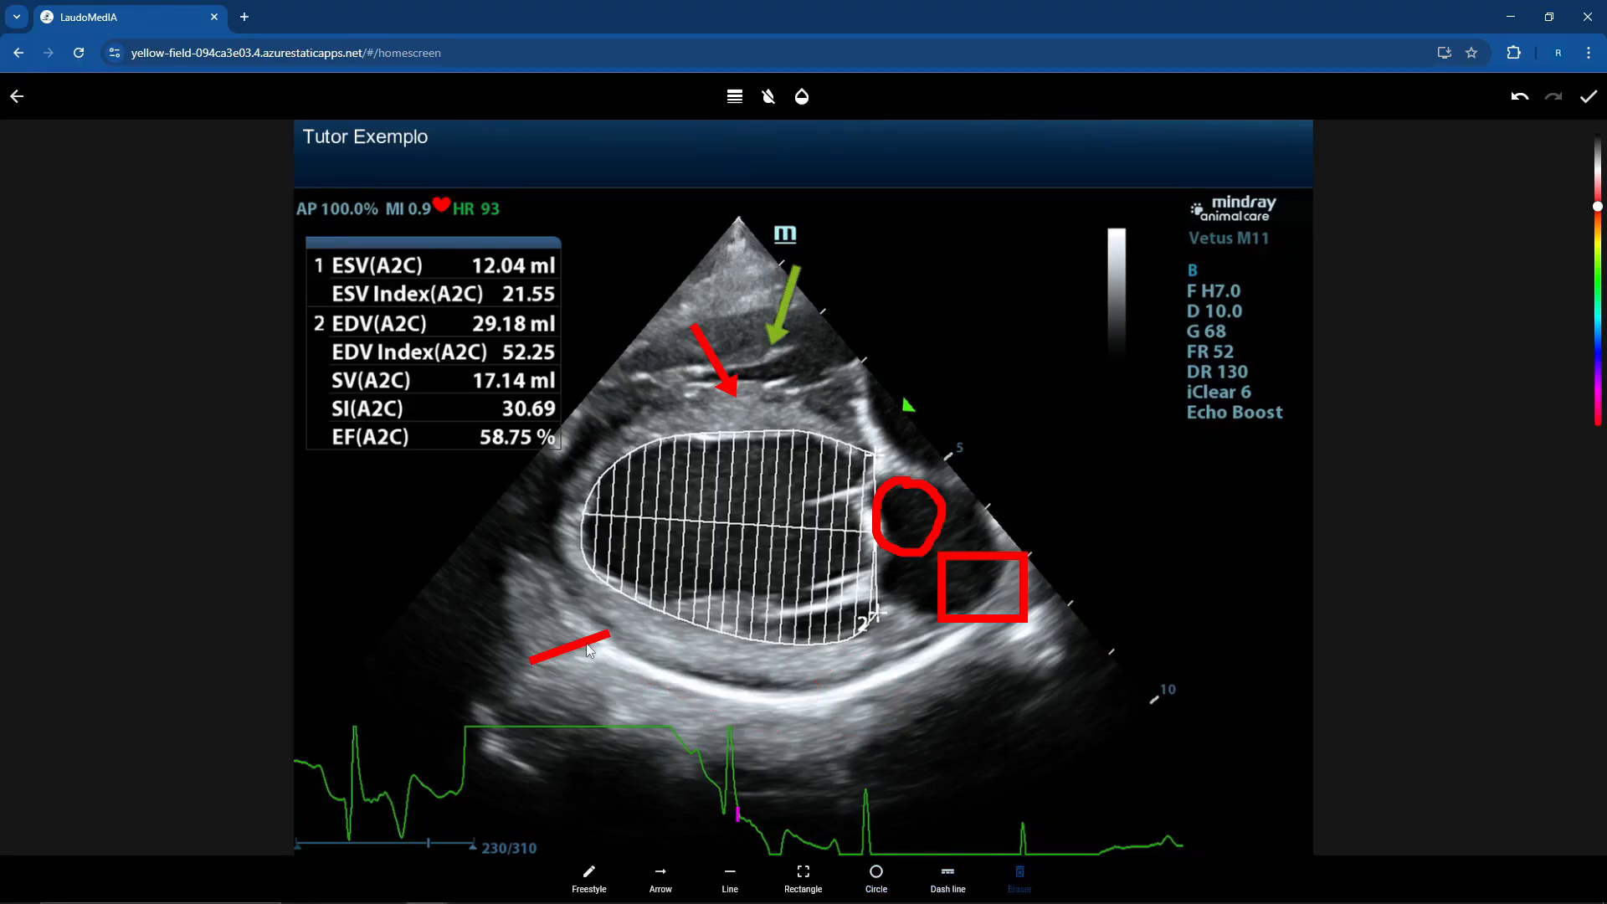
pyautogui.click(604, 645)
pyautogui.click(961, 555)
pyautogui.click(936, 539)
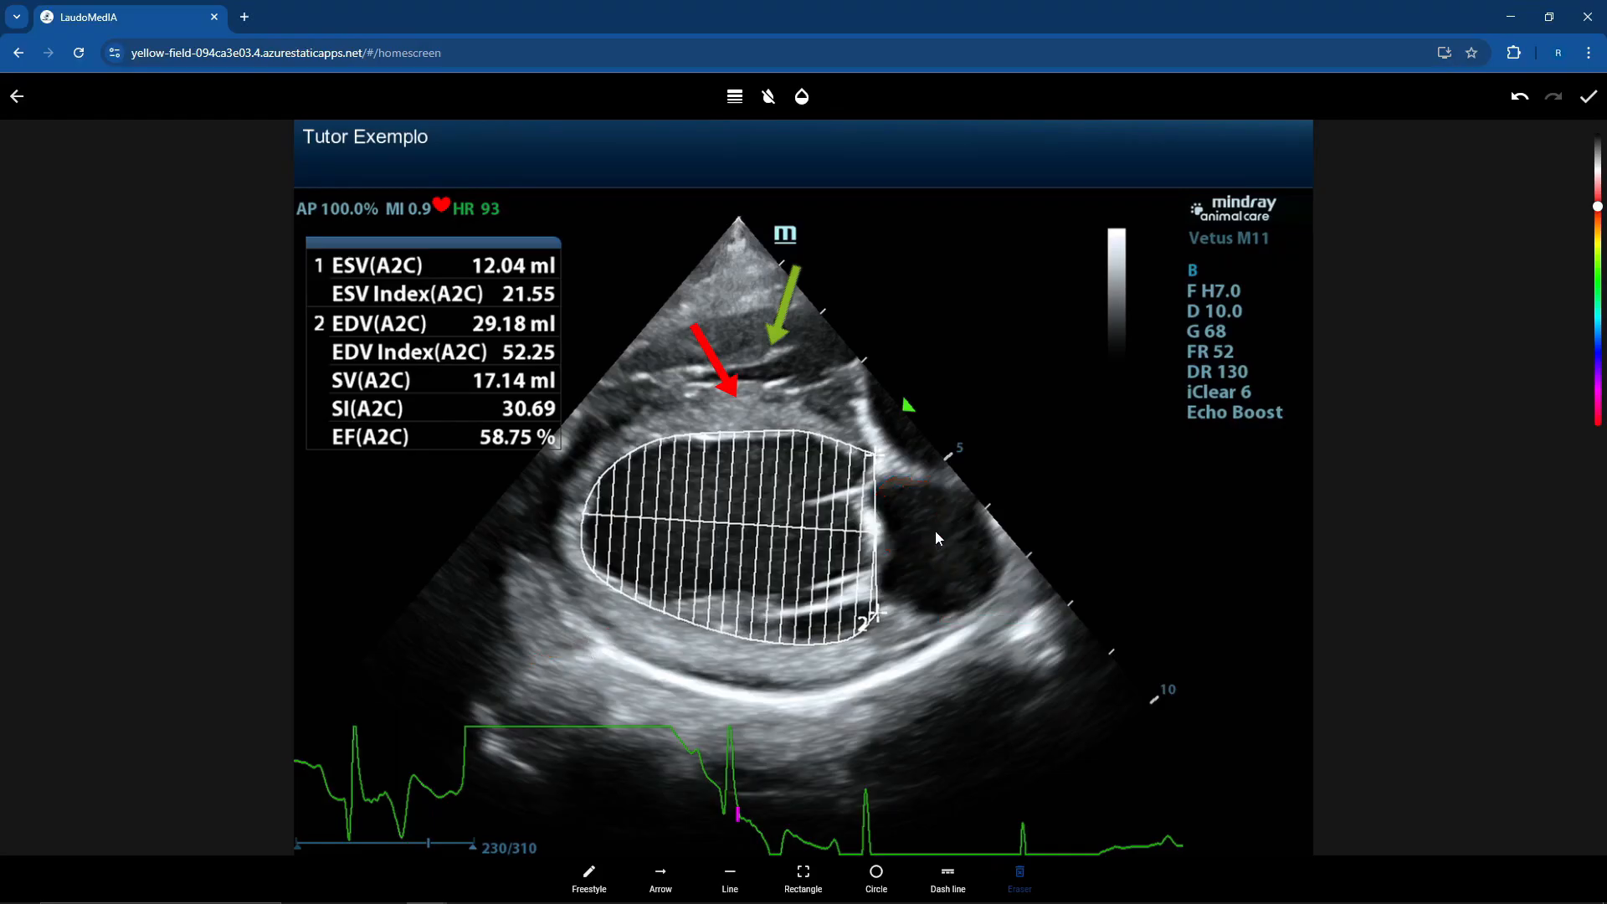
pyautogui.click(730, 389)
pyautogui.click(783, 305)
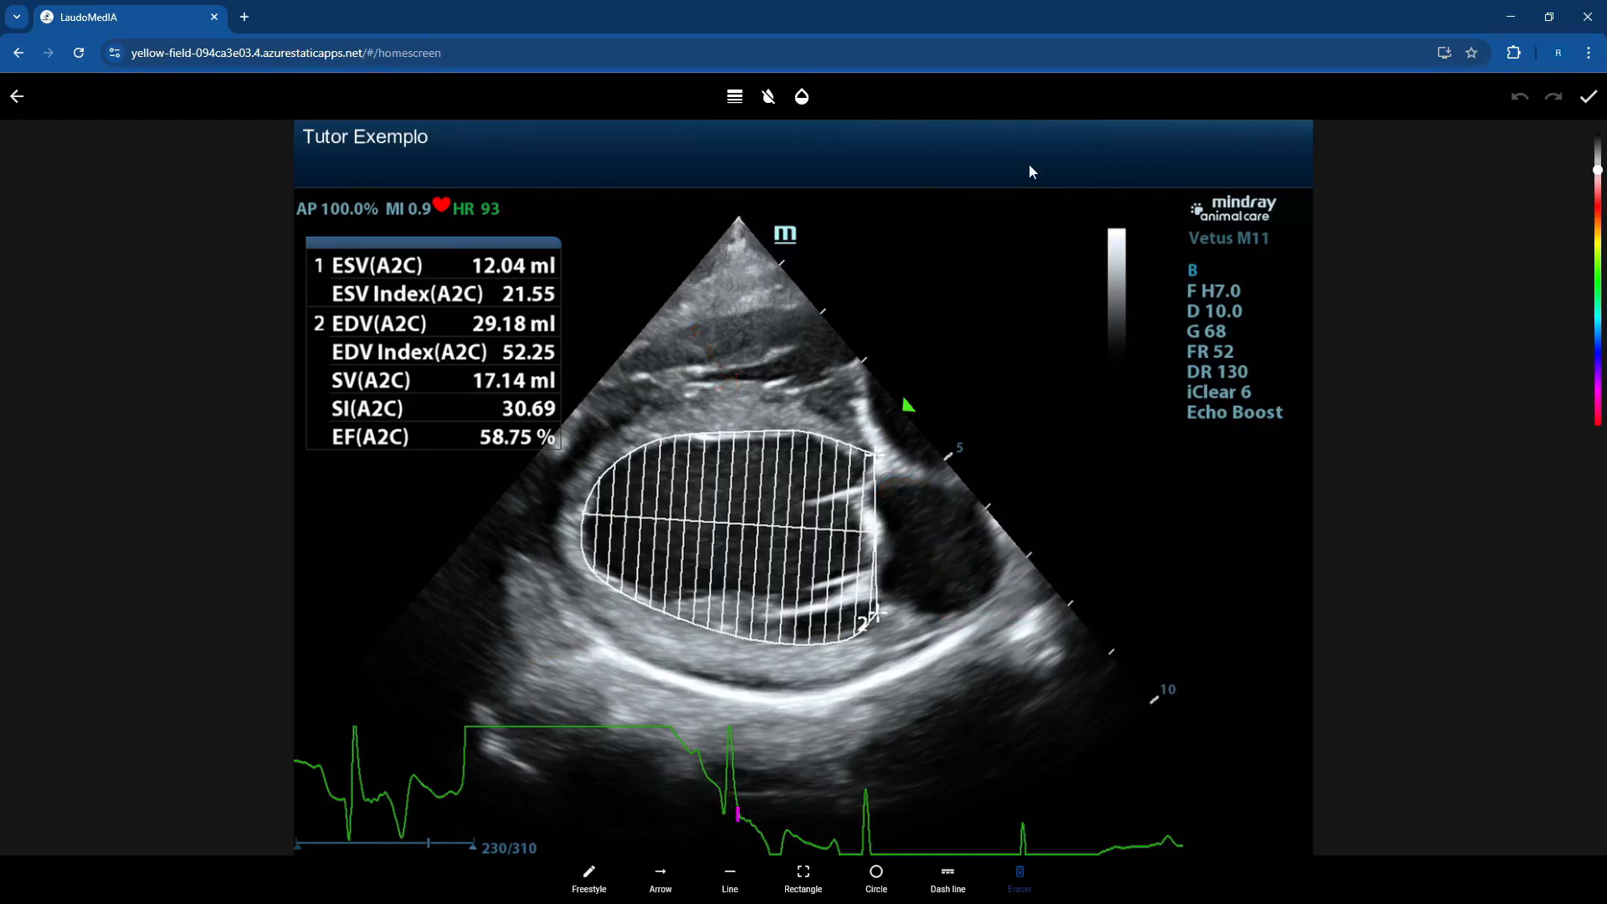
pyautogui.click(17, 97)
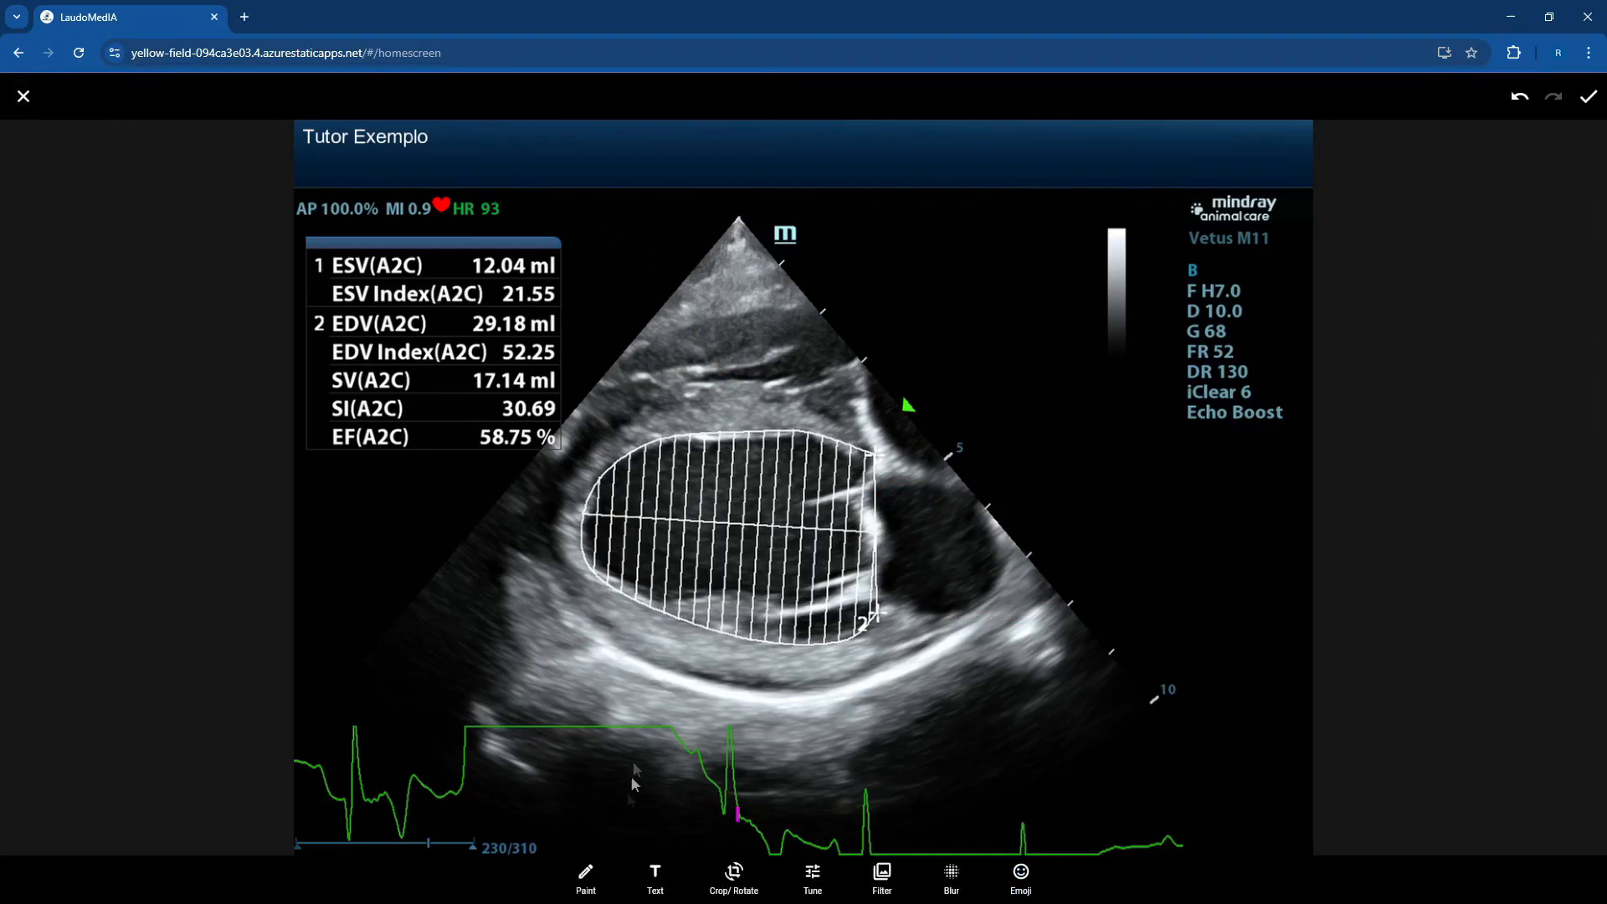
# Step: Add the caption "Digite aqui o texto desejado." in yellow, centre-aligned, to the ultrasound image
pyautogui.click(656, 881)
pyautogui.write('Digite aqui o texto des')
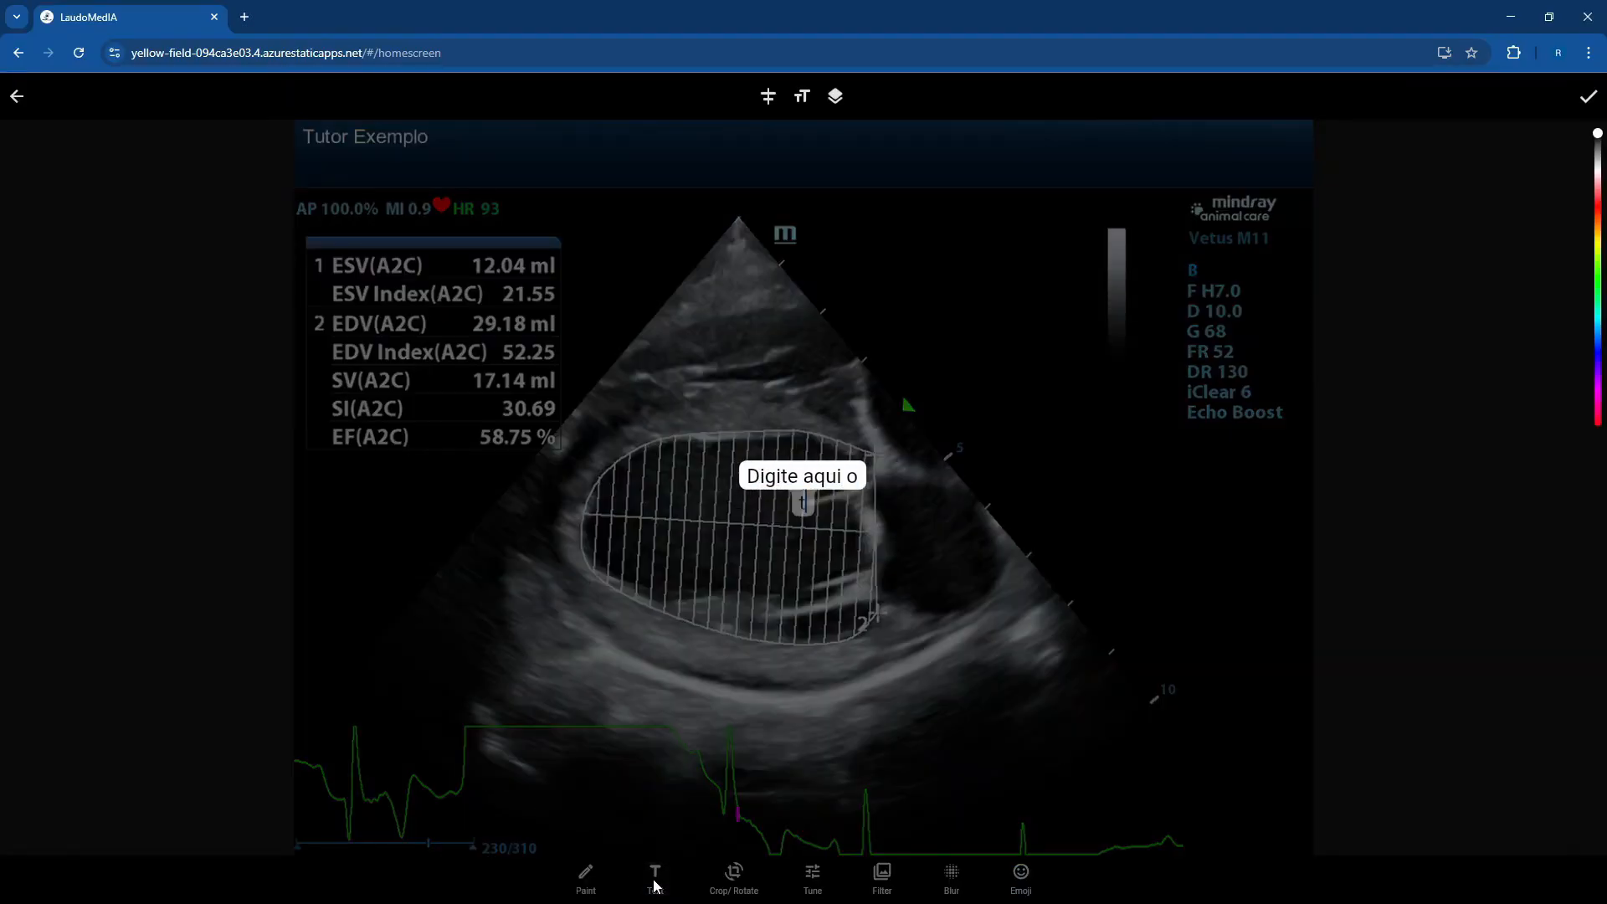
pyautogui.write('ejado.')
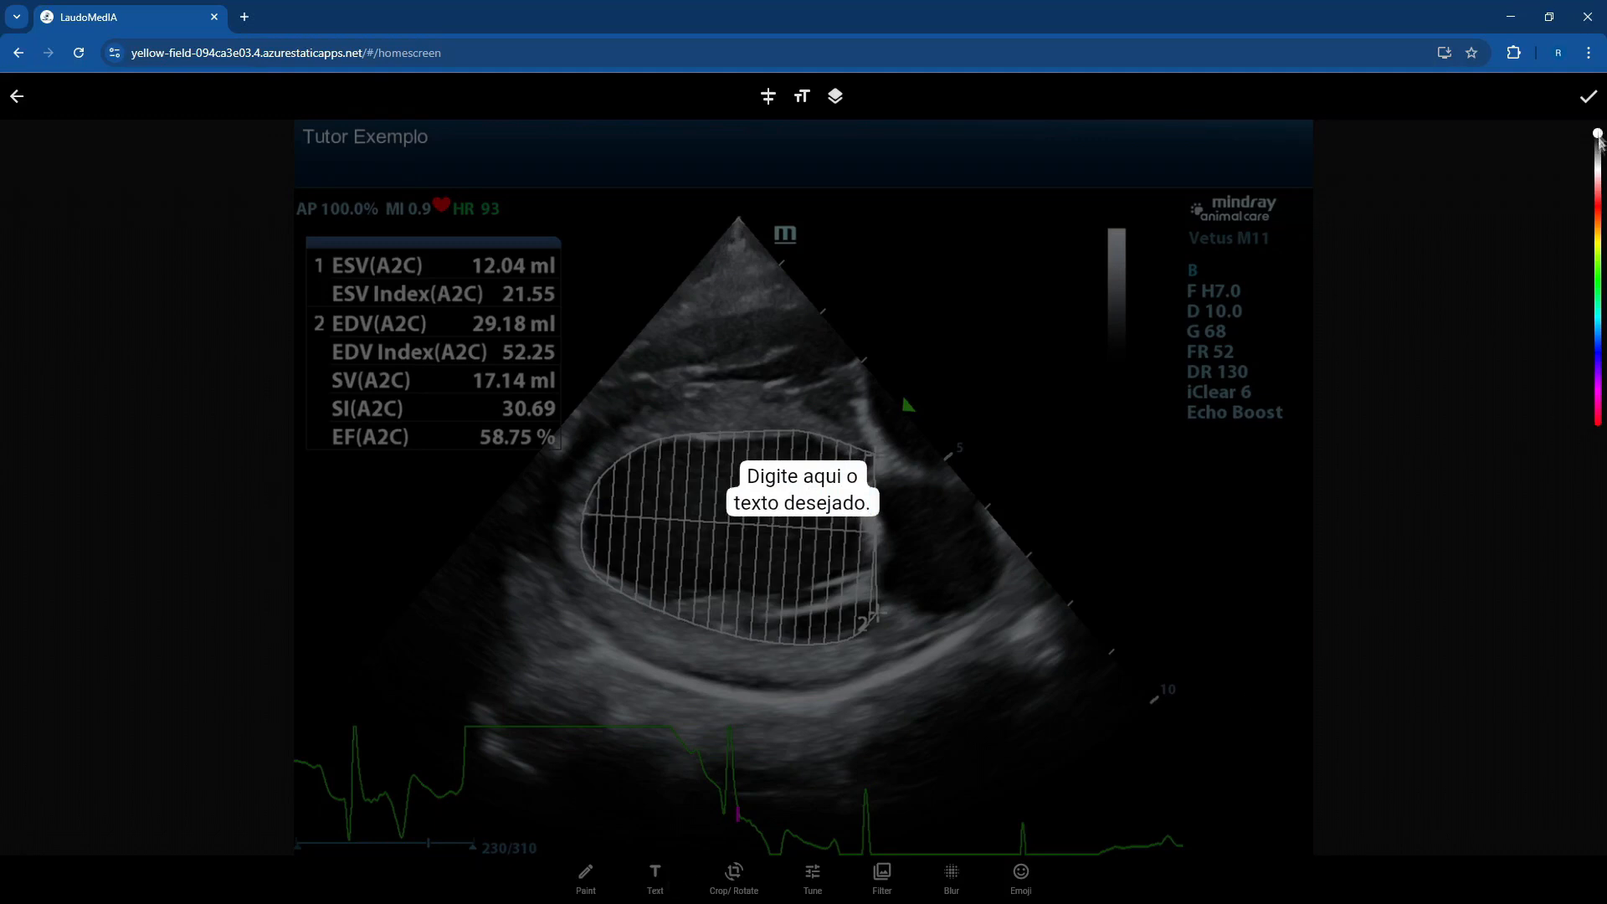
pyautogui.moveTo(1597, 134); pyautogui.dragTo(1598, 241)
pyautogui.click(769, 98)
pyautogui.click(769, 98)
pyautogui.click(770, 99)
# Step: Enlarge the caption, give it no background, and place it below the ventricle, near the lower edge of the scan
pyautogui.click(802, 96)
pyautogui.moveTo(693, 870); pyautogui.dragTo(779, 879)
pyautogui.click(907, 580)
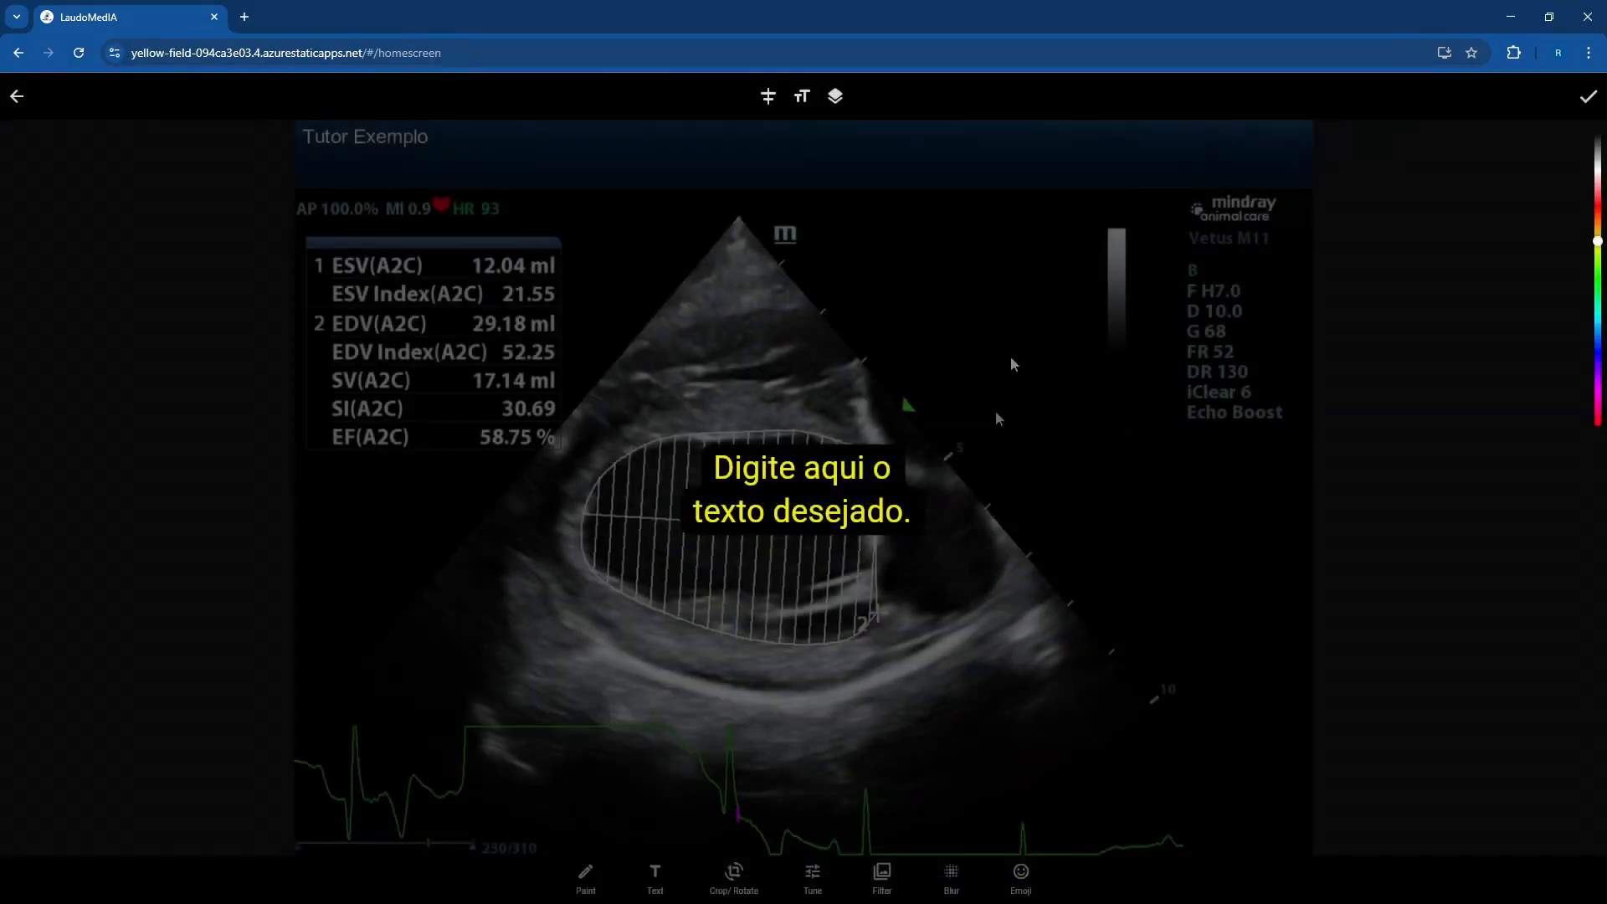
pyautogui.click(835, 96)
pyautogui.click(837, 99)
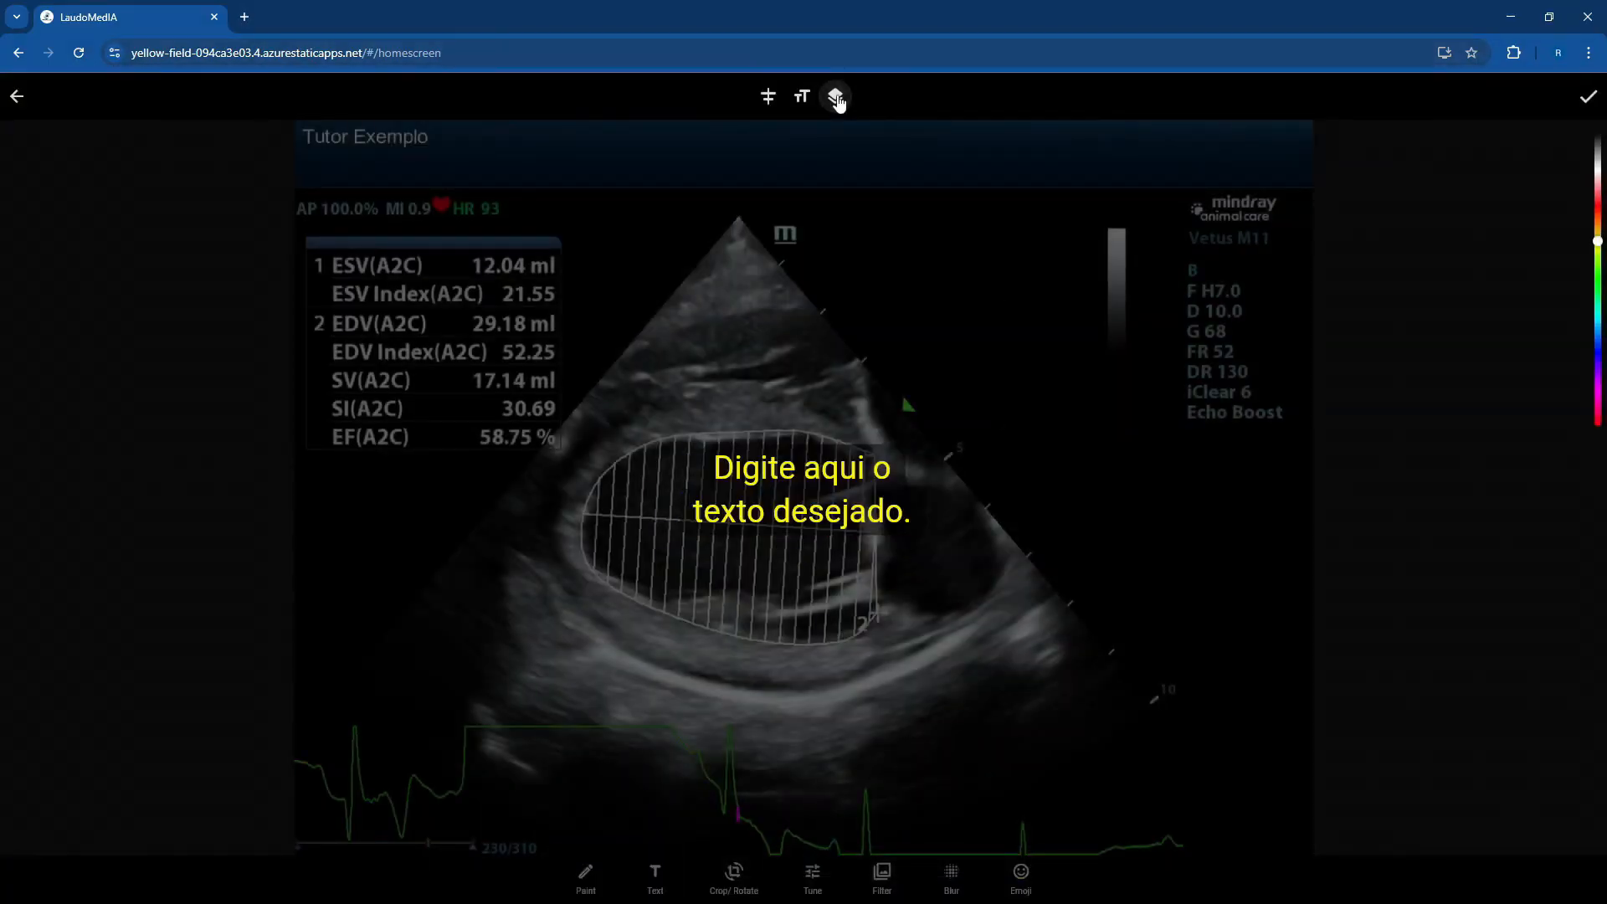
pyautogui.click(947, 319)
pyautogui.moveTo(852, 475); pyautogui.dragTo(1014, 697)
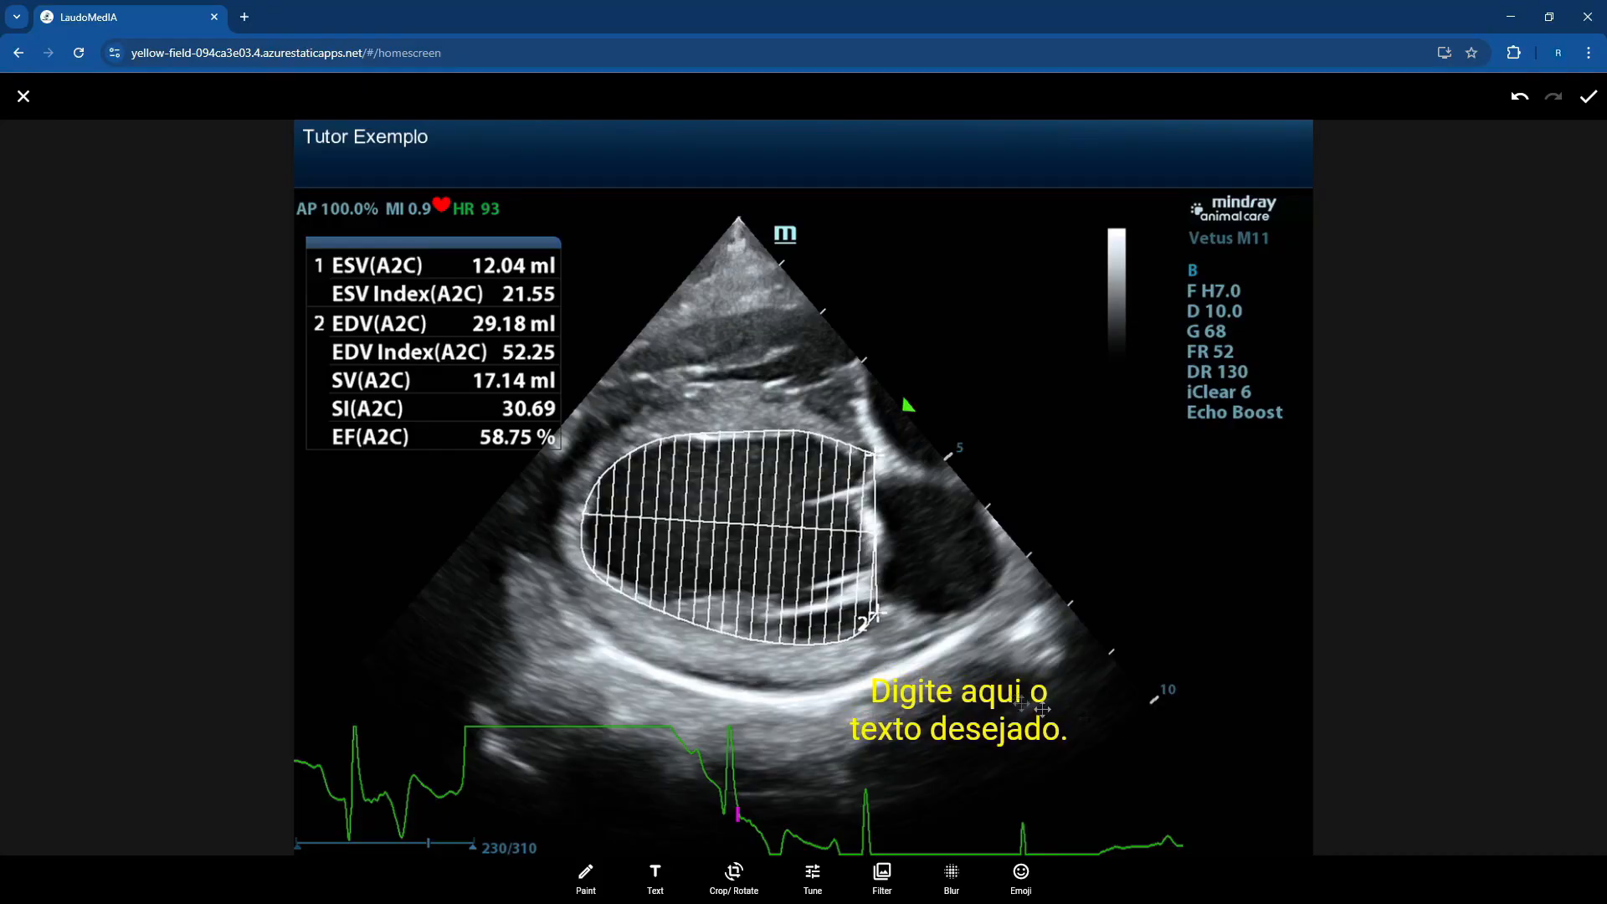
# Step: Try cropping the image from its lower corner, rotating it through a full turn, and flipping it there and back
pyautogui.moveTo(1286, 835); pyautogui.dragTo(1131, 752)
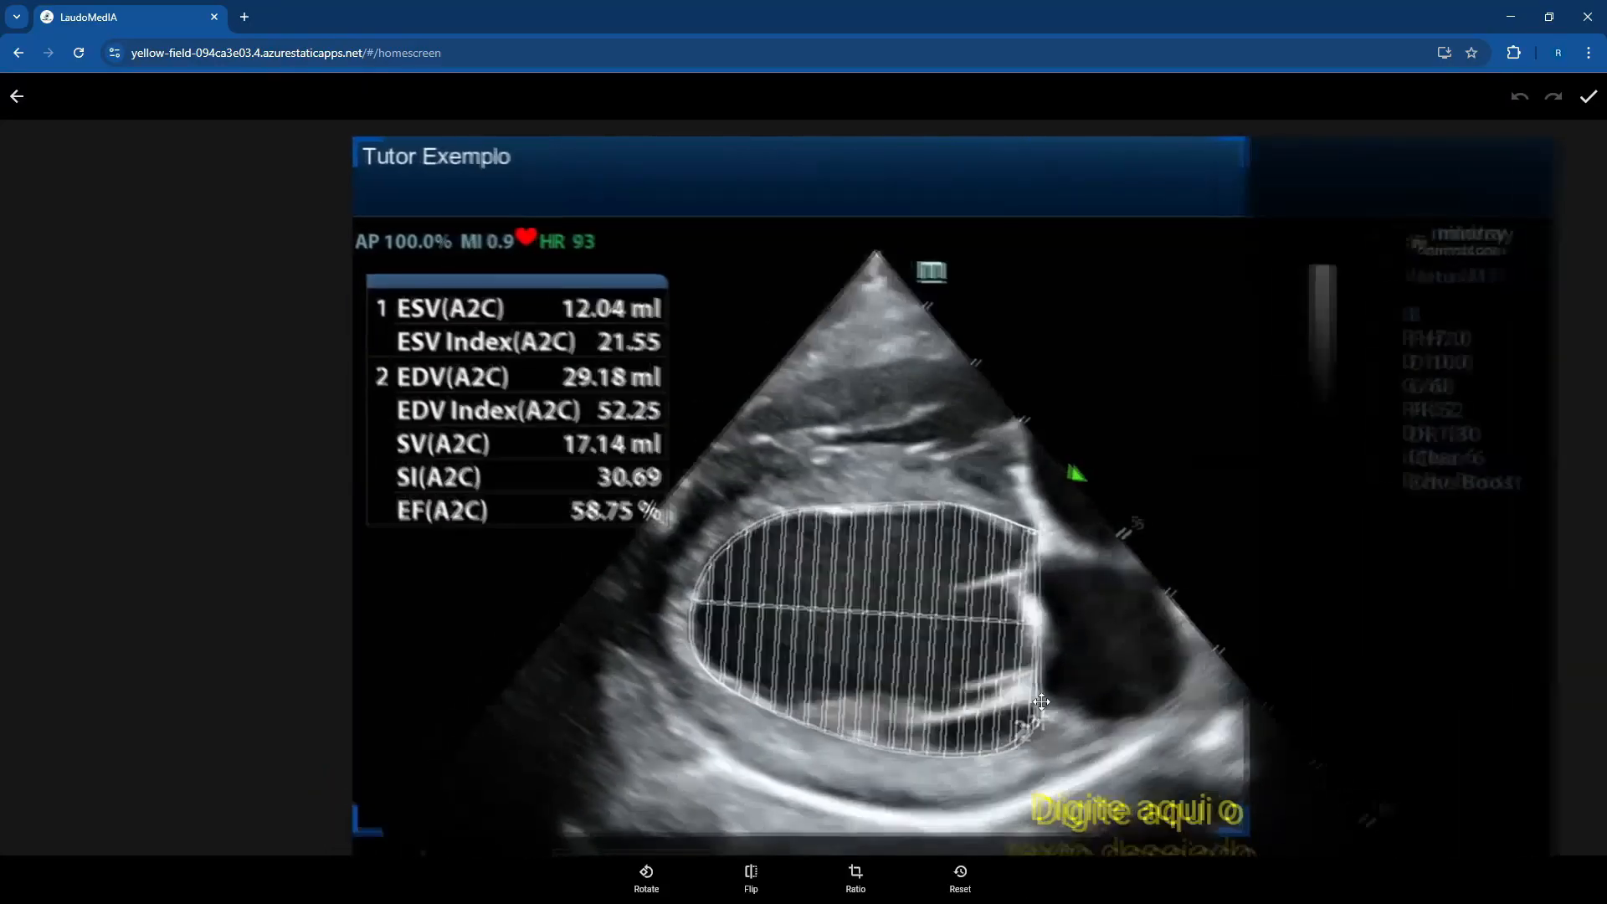
pyautogui.click(649, 877)
pyautogui.click(661, 878)
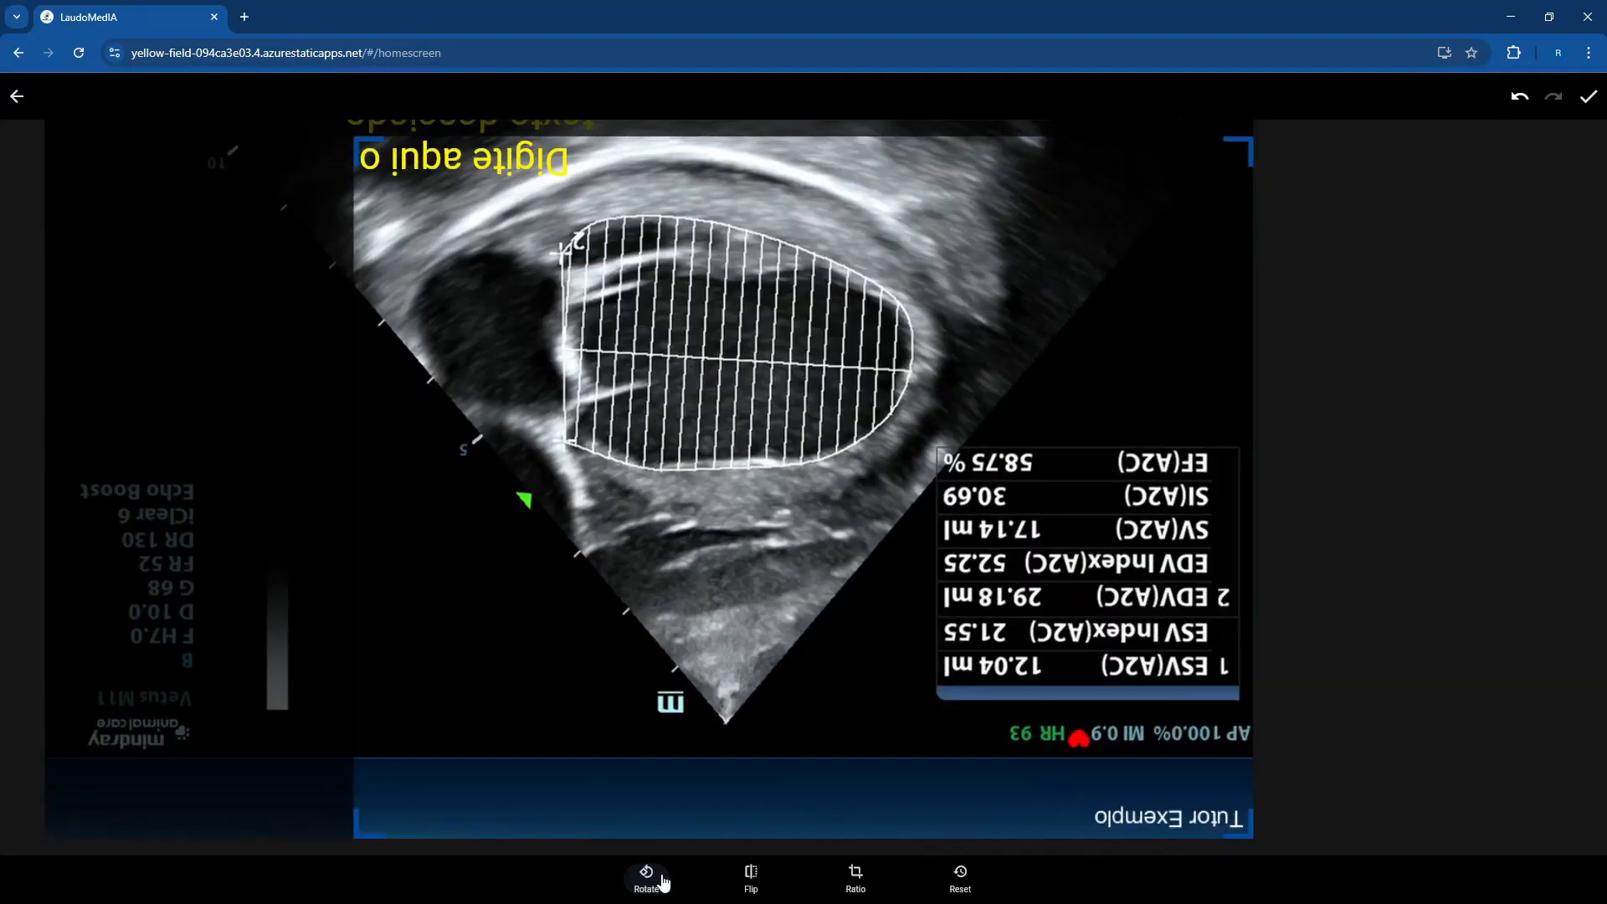
pyautogui.click(658, 880)
pyautogui.click(659, 880)
pyautogui.click(752, 877)
pyautogui.click(752, 877)
# Step: Try the 1*1 and 4*3 crop ratios on the image, and leave cropping without applying them
pyautogui.click(860, 879)
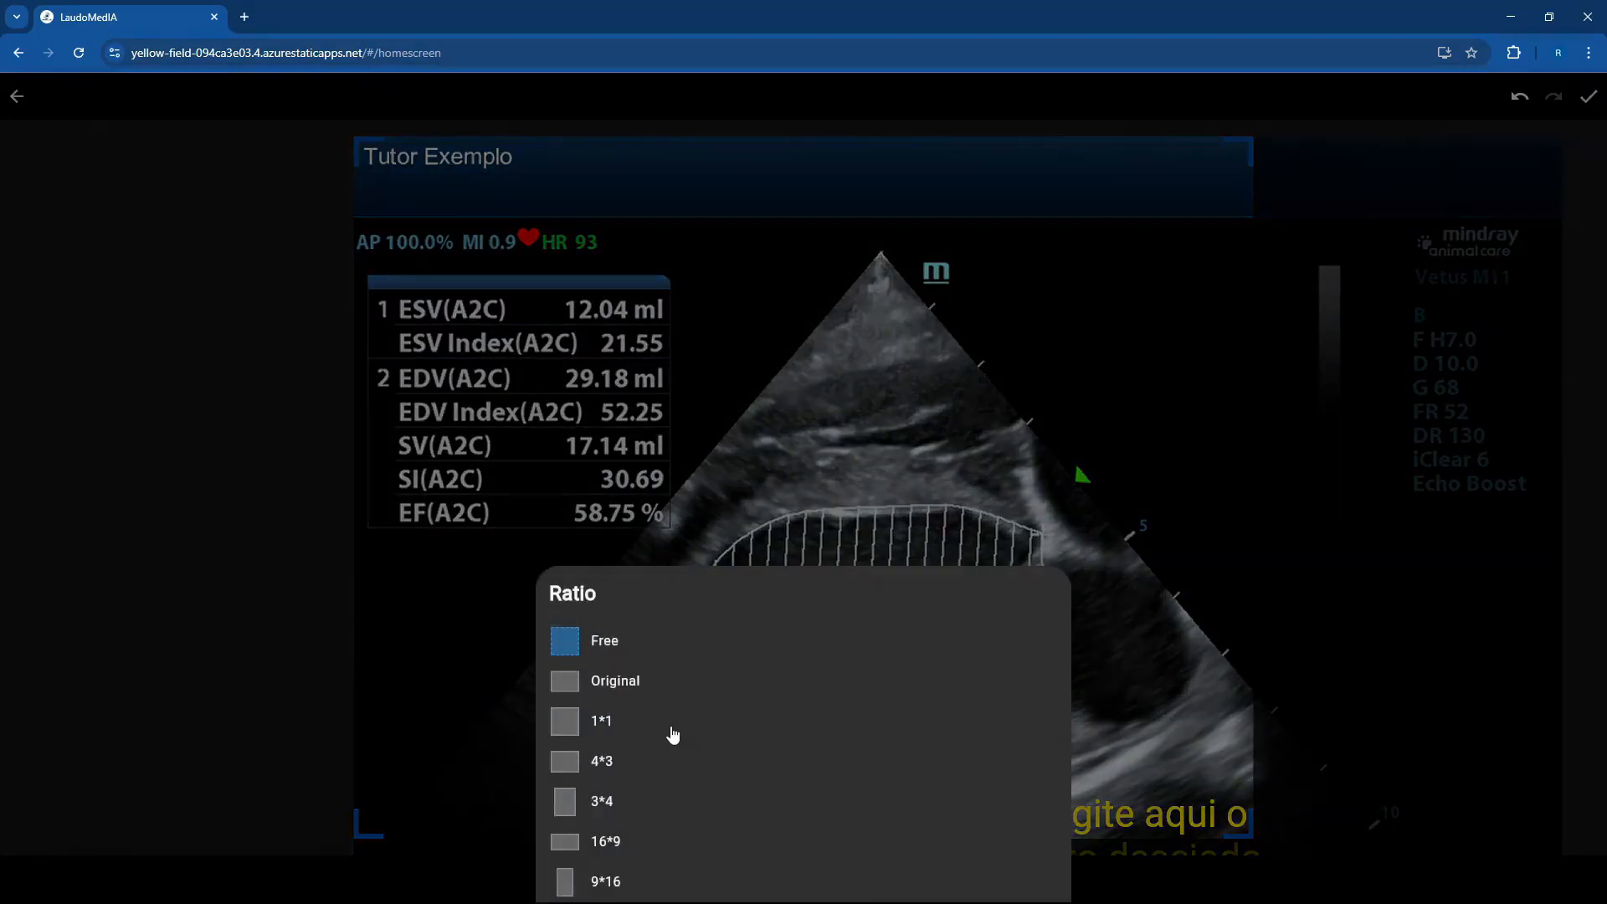
pyautogui.click(670, 727)
pyautogui.click(851, 875)
pyautogui.click(610, 762)
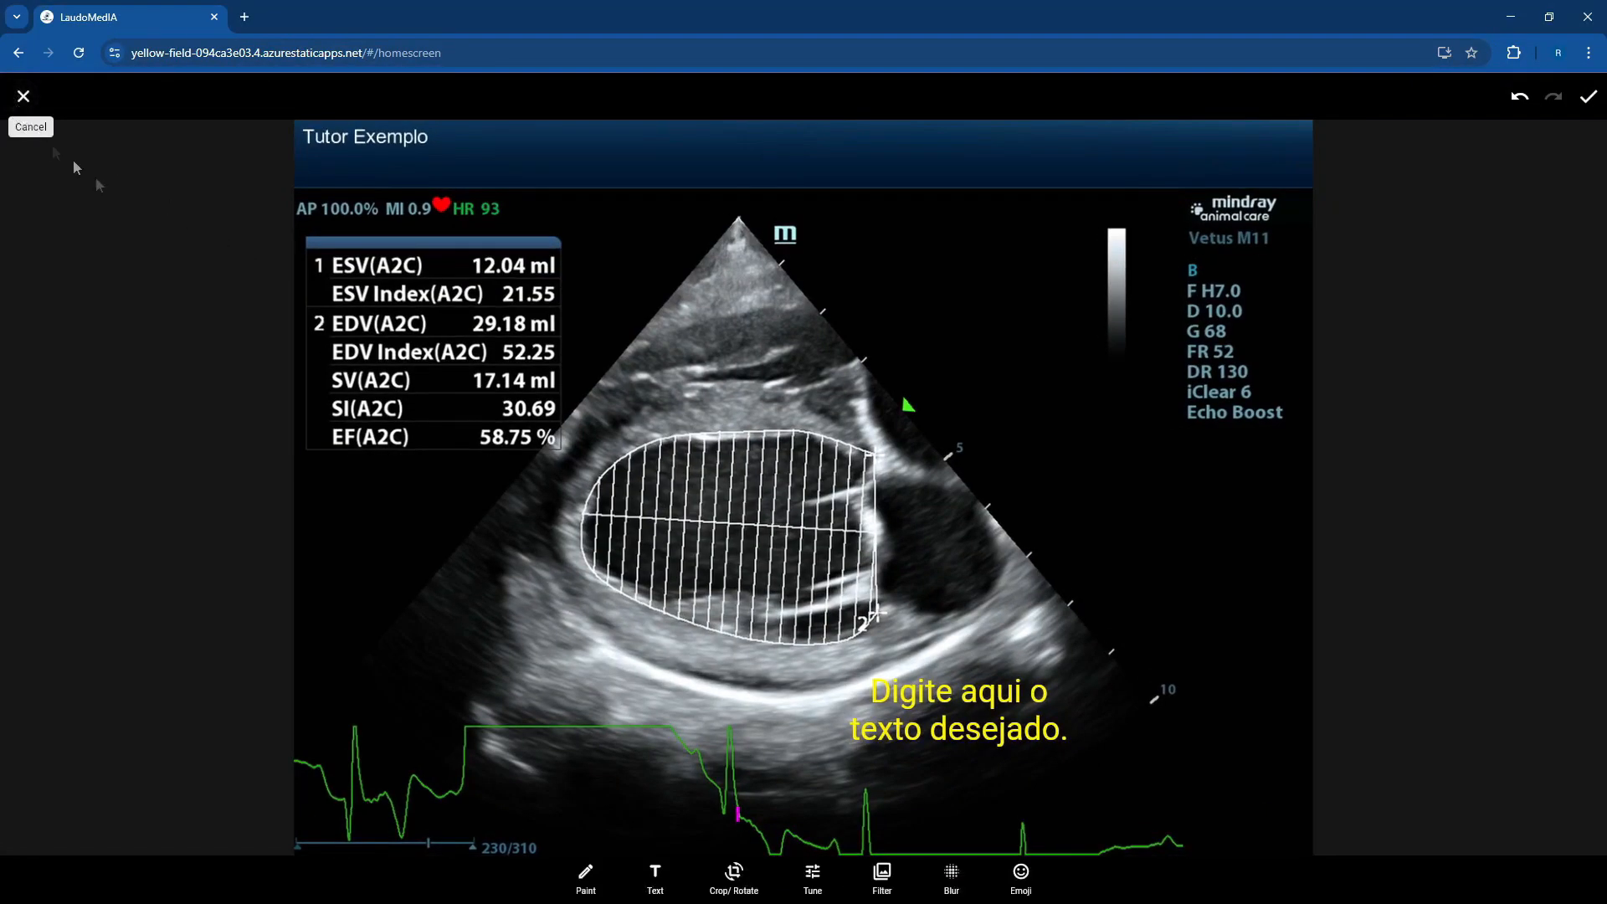
# Step: Try a lower contrast on the image, look through the other tuning adjustments up to Fade, and leave without applying changes
pyautogui.click(813, 875)
pyautogui.click(641, 874)
pyautogui.moveTo(804, 834); pyautogui.dragTo(672, 834)
pyautogui.click(695, 873)
pyautogui.click(747, 874)
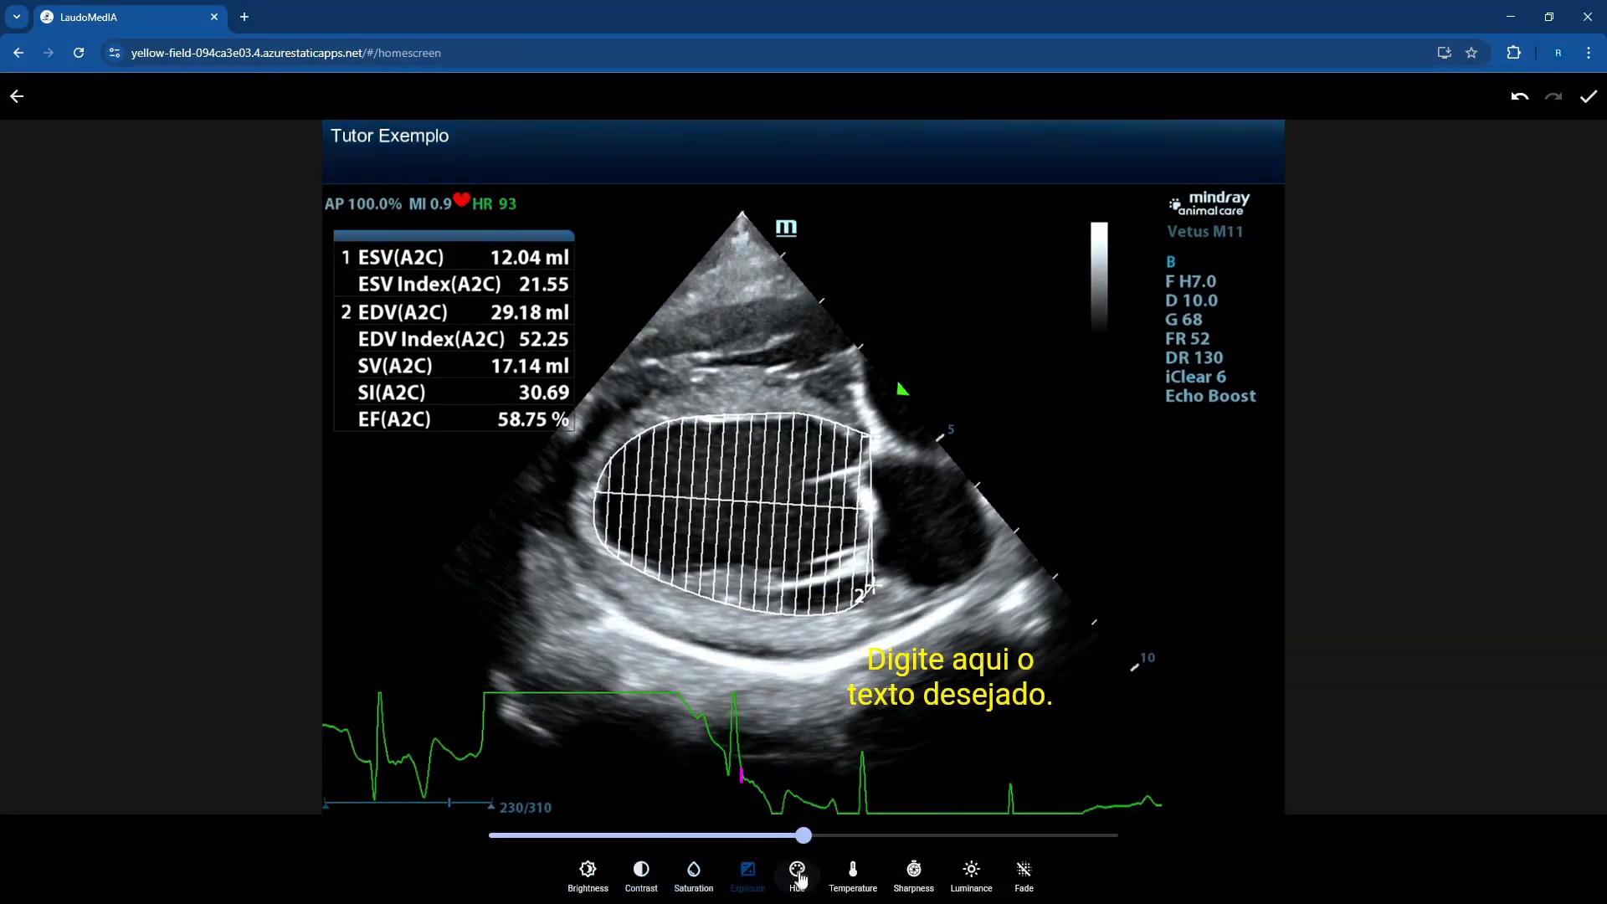
pyautogui.click(913, 874)
pyautogui.click(971, 874)
pyautogui.click(1025, 875)
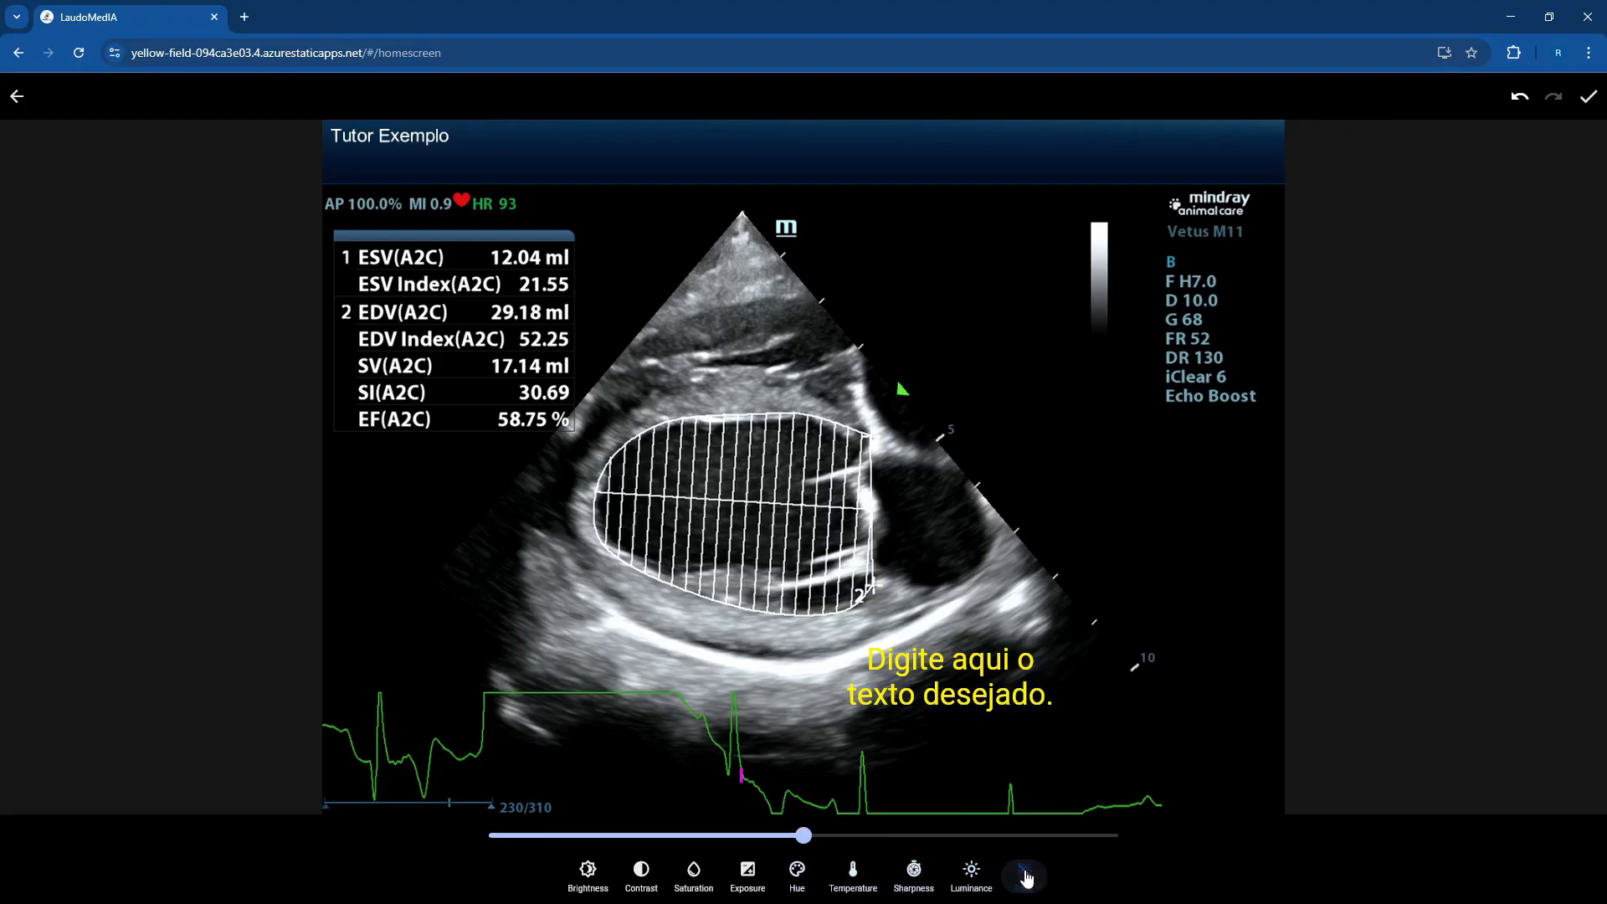
pyautogui.click(17, 96)
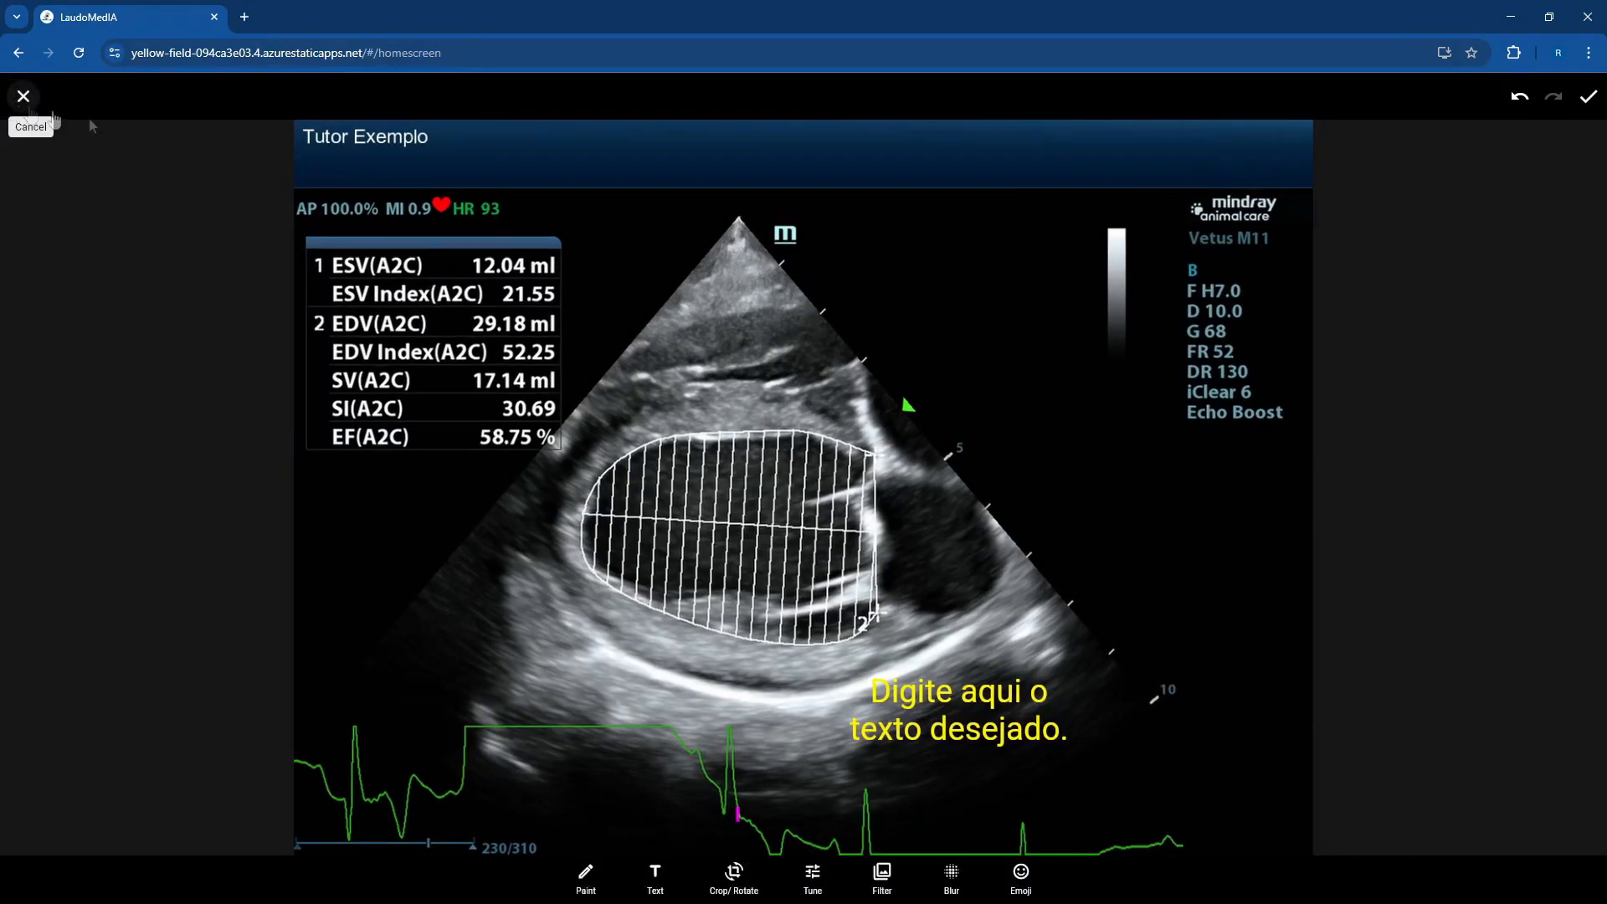
# Step: Preview the two Addictive filters, Aden and Amaro on the image, and leave without applying any
pyautogui.click(881, 876)
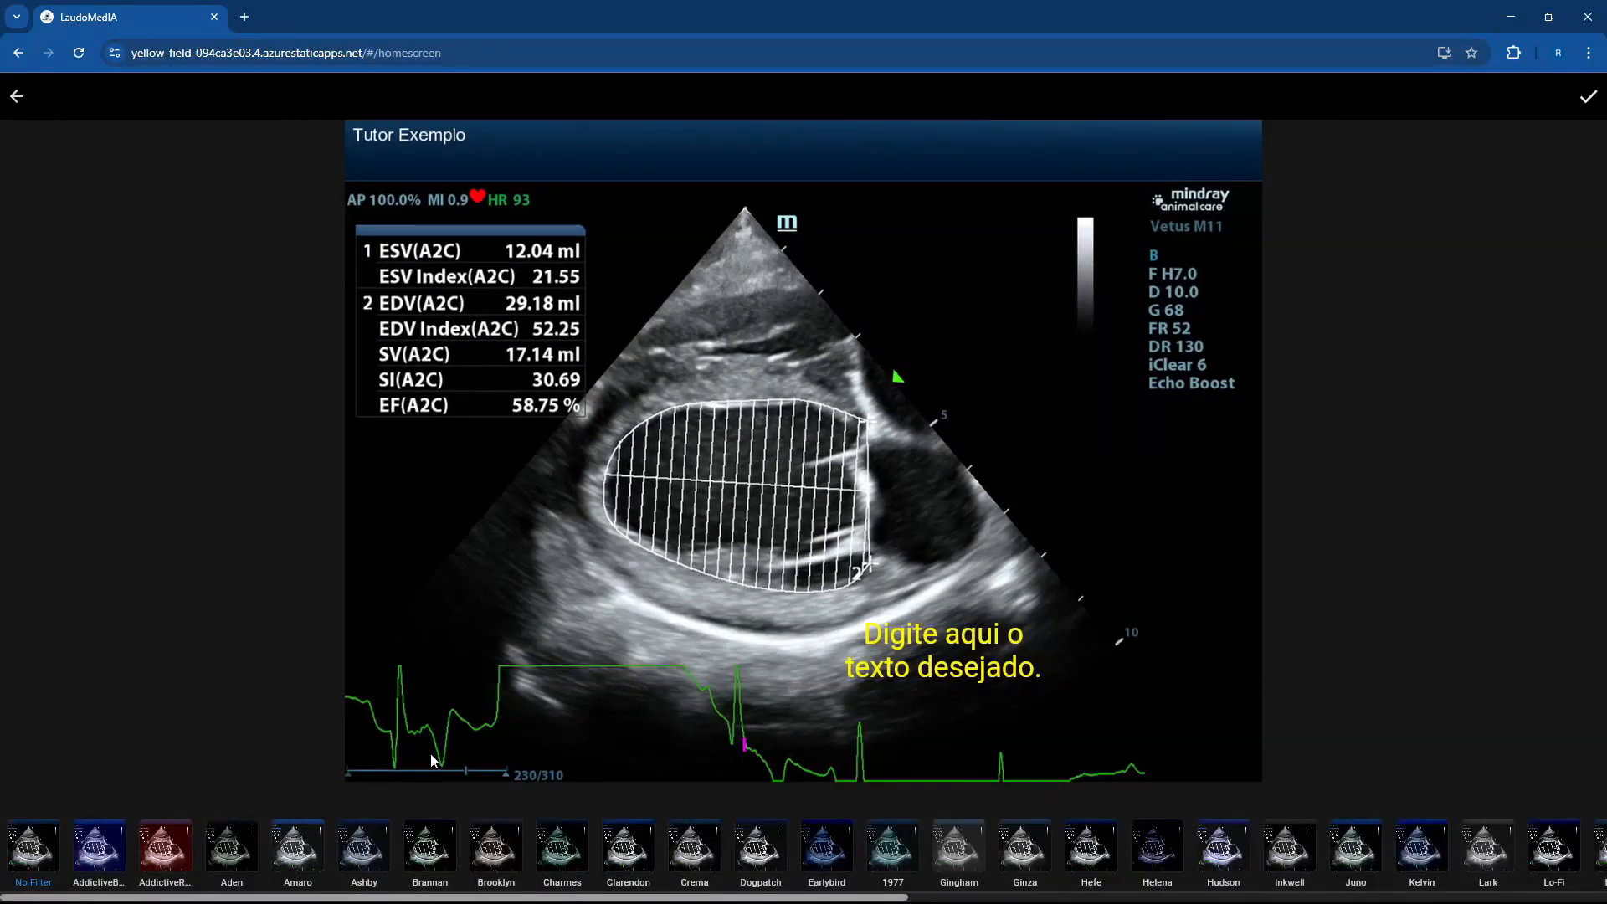
pyautogui.click(98, 848)
pyautogui.click(152, 854)
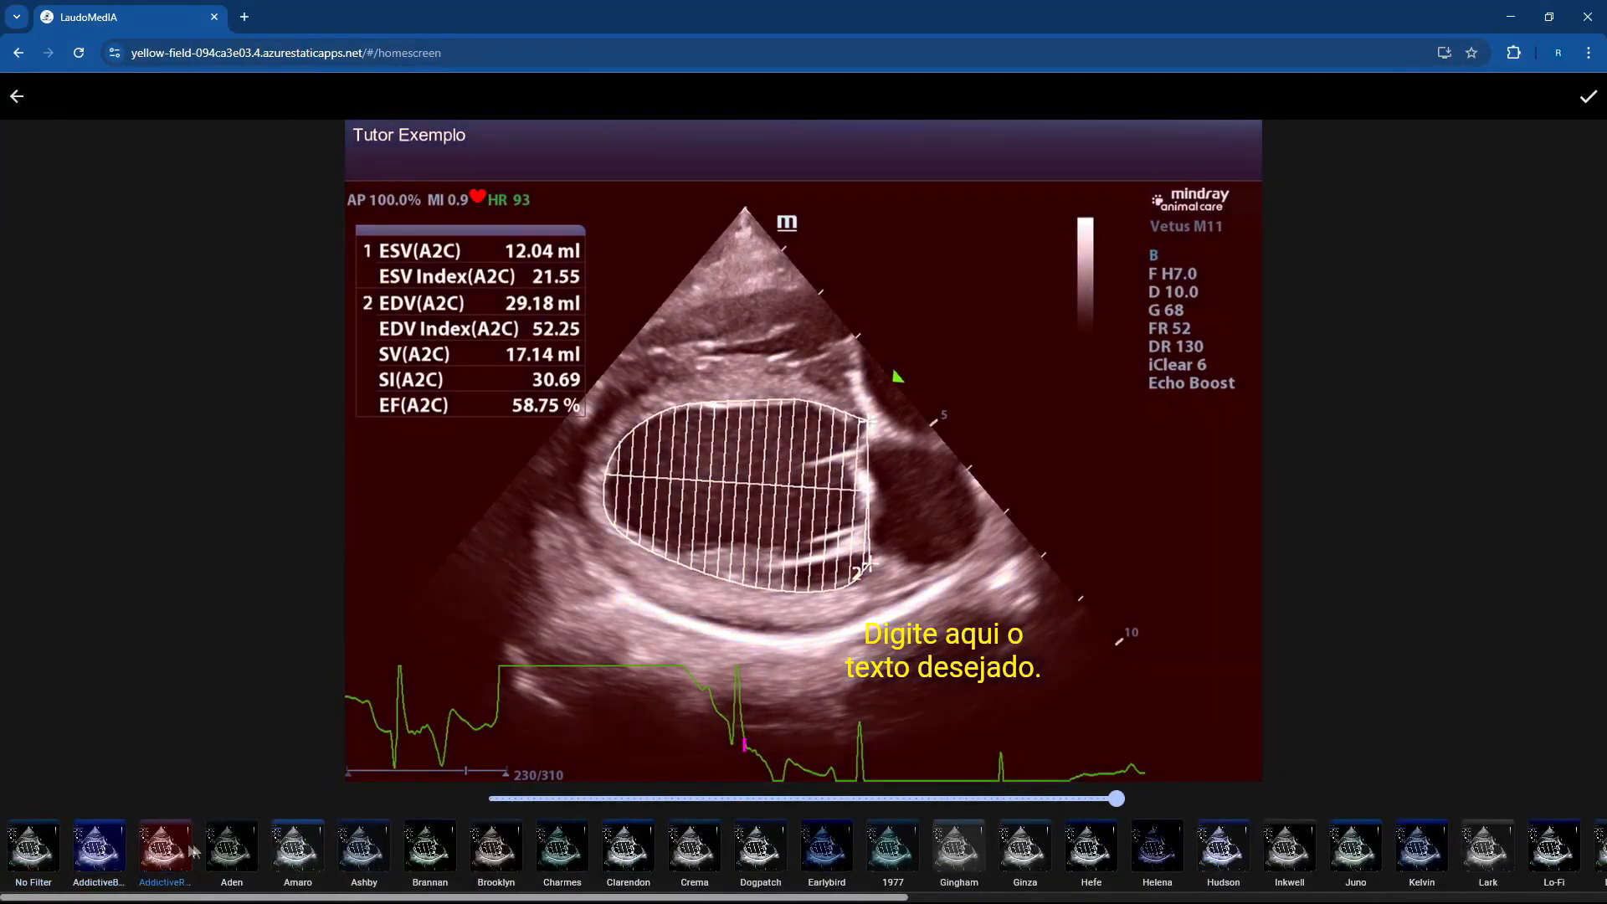
pyautogui.click(227, 851)
pyautogui.click(293, 849)
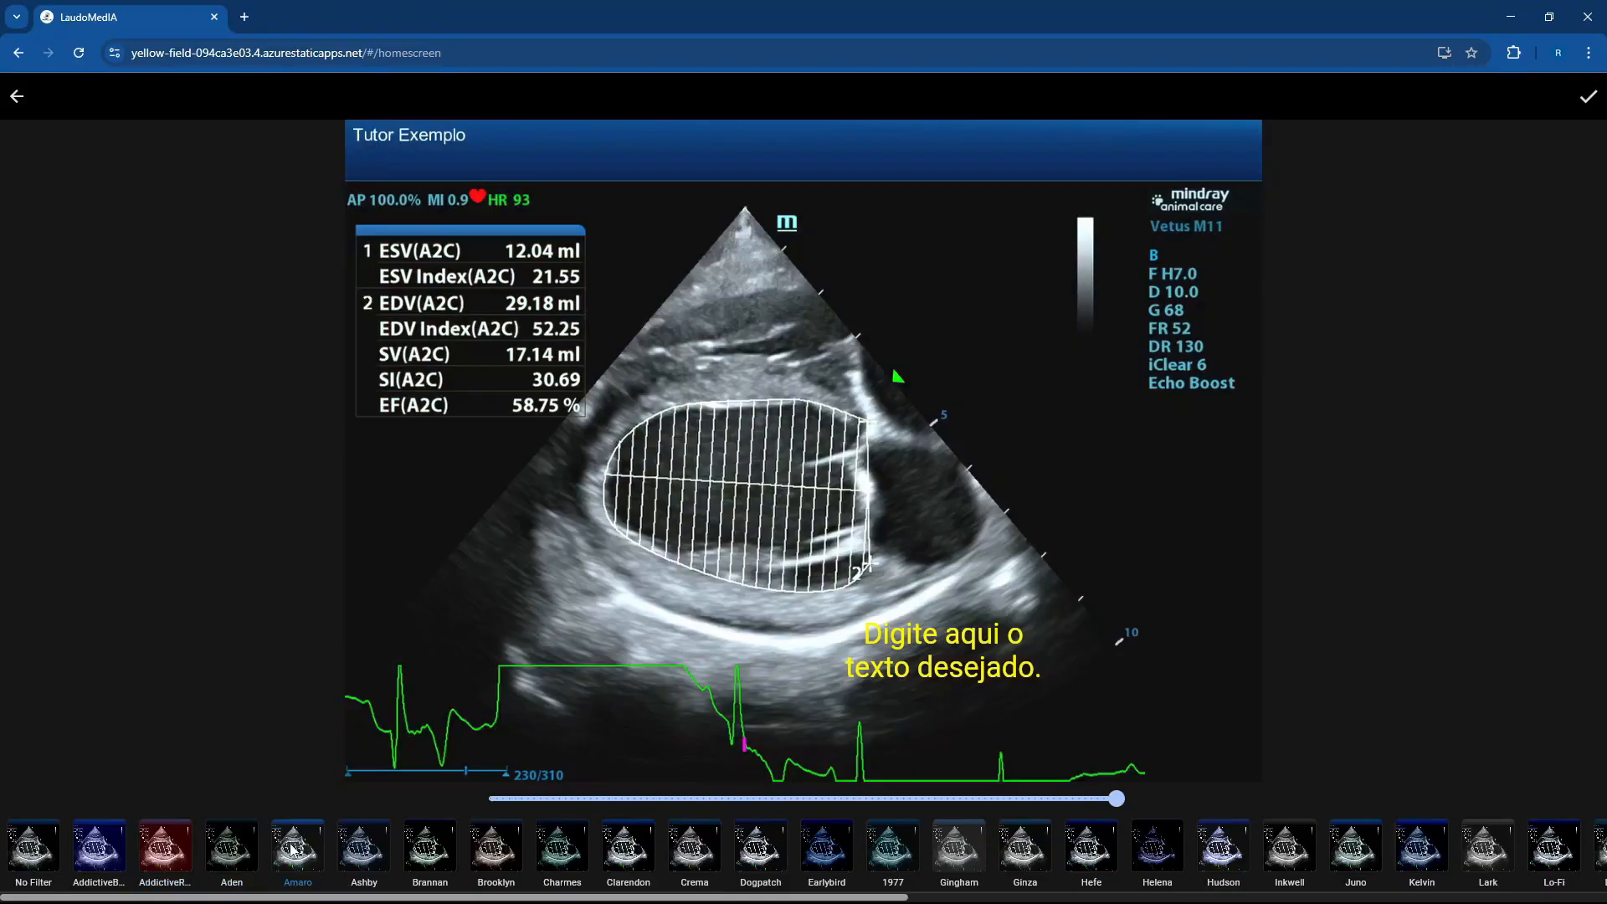
pyautogui.click(17, 96)
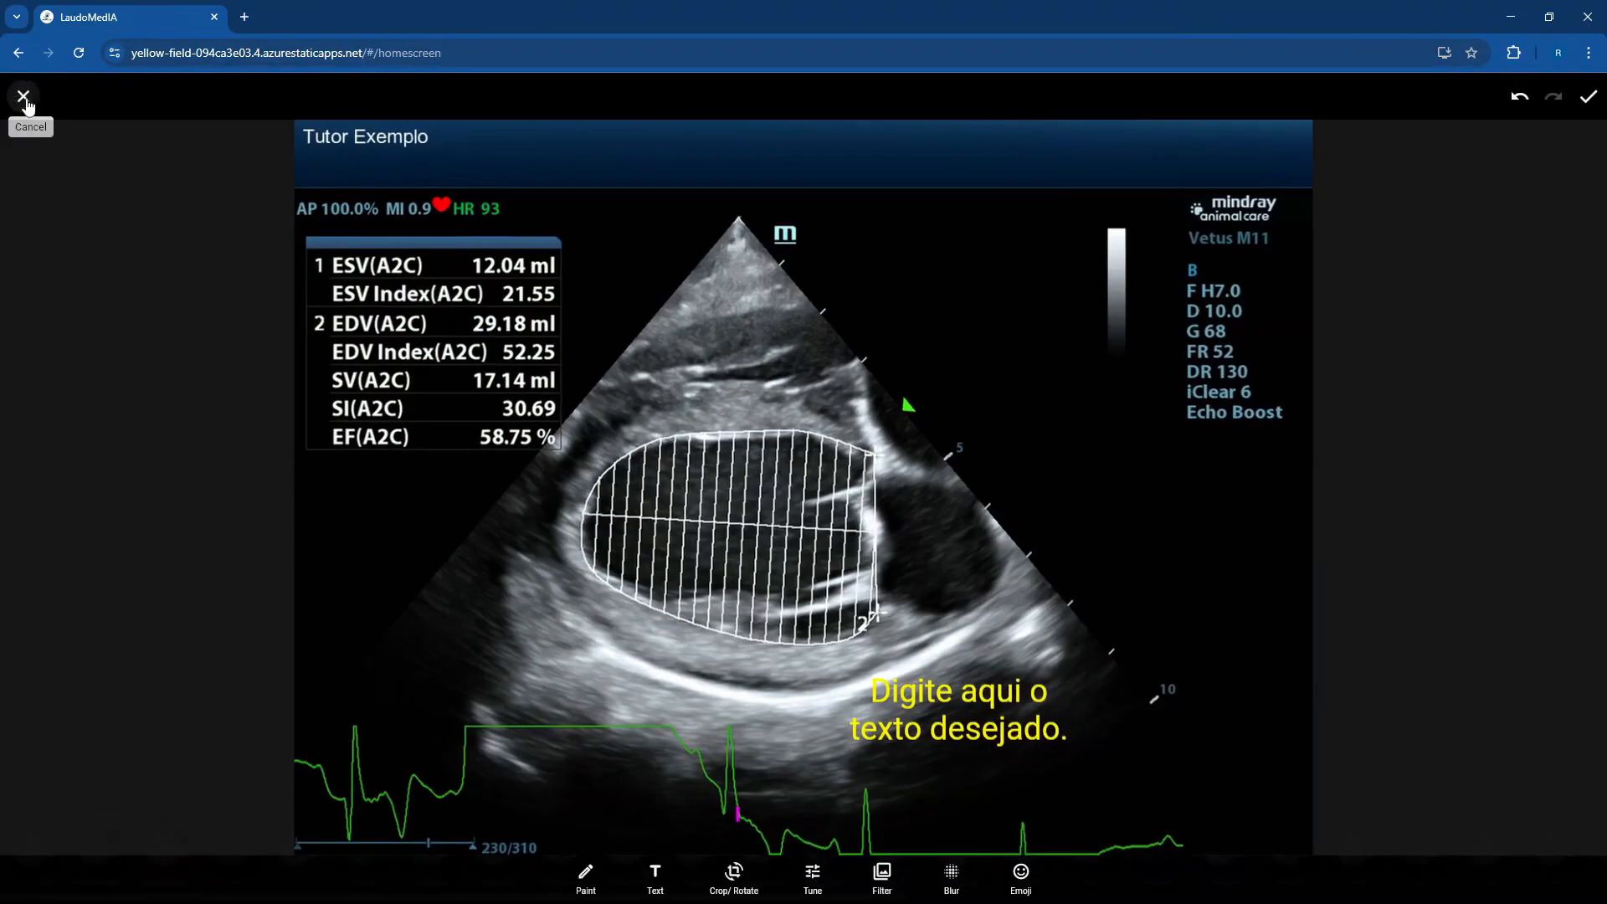
# Step: Try a strong blur on the ultrasound image and leave without applying it
pyautogui.click(955, 877)
pyautogui.moveTo(489, 860); pyautogui.dragTo(1072, 864)
pyautogui.click(17, 97)
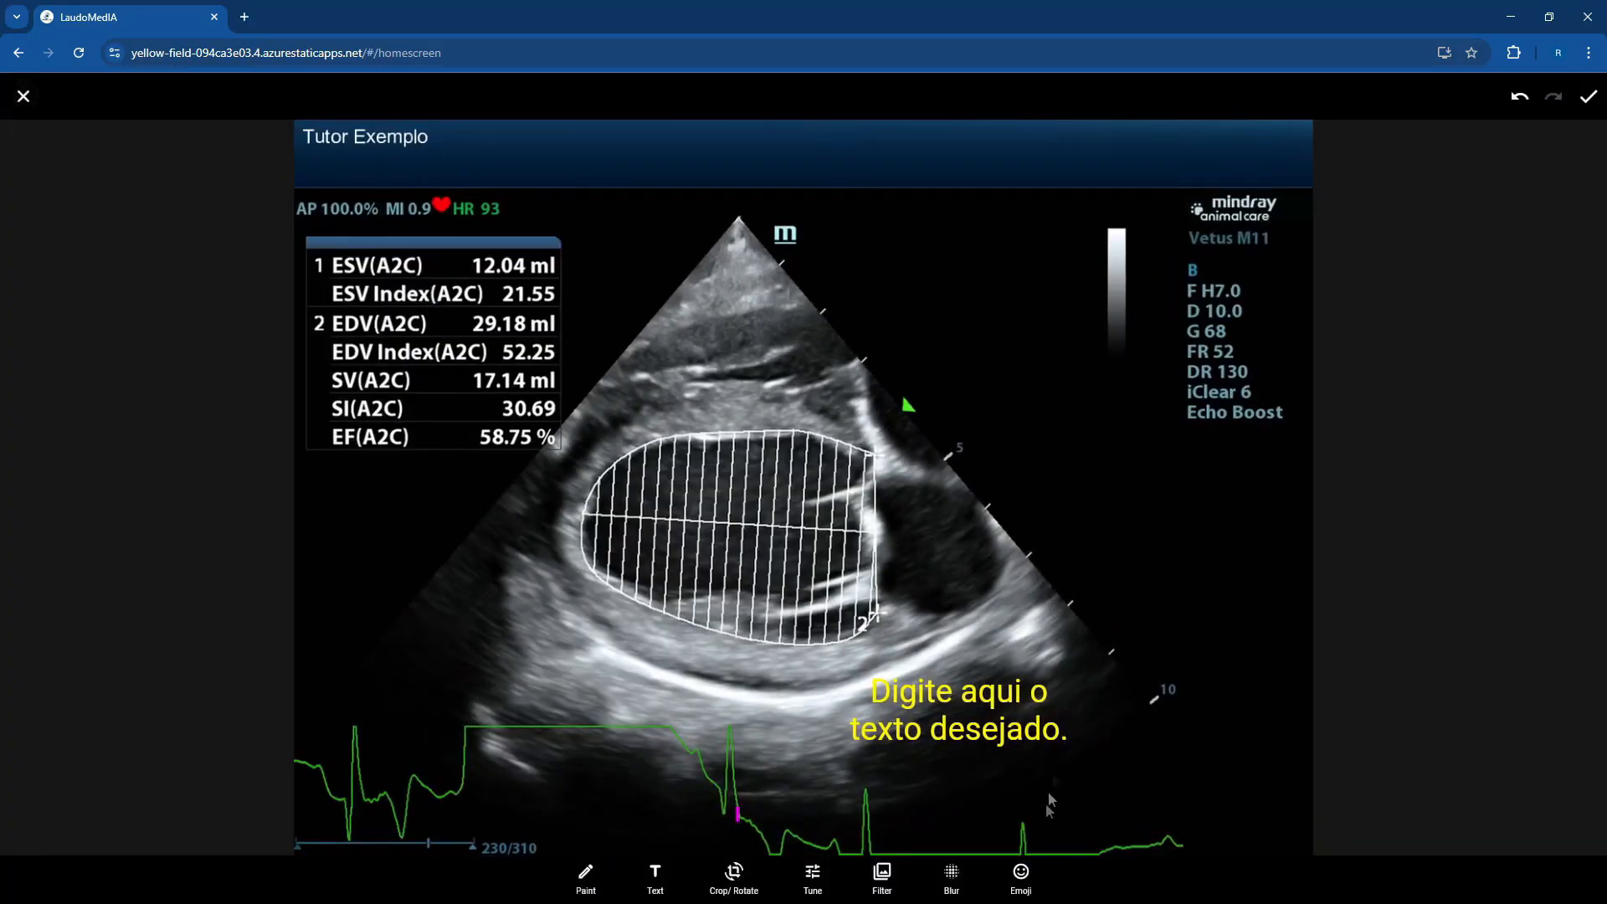
# Step: Add a grinning smiley emoji to the ultrasound image and move it to the area beside the scan
pyautogui.click(1020, 875)
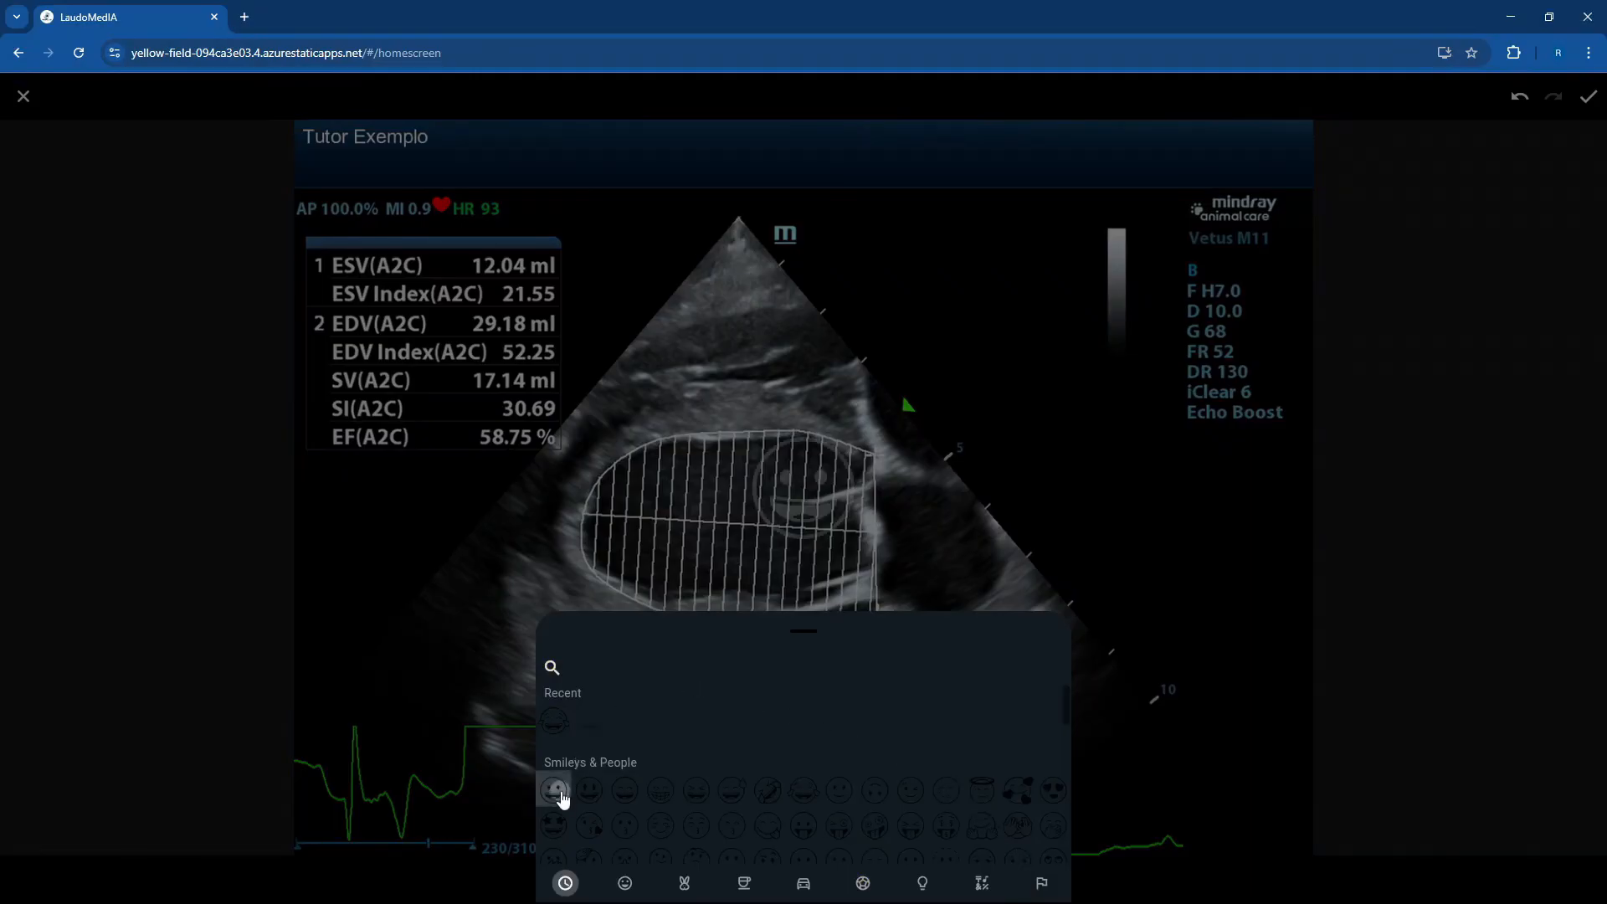
pyautogui.click(563, 799)
pyautogui.moveTo(753, 517); pyautogui.dragTo(1122, 517)
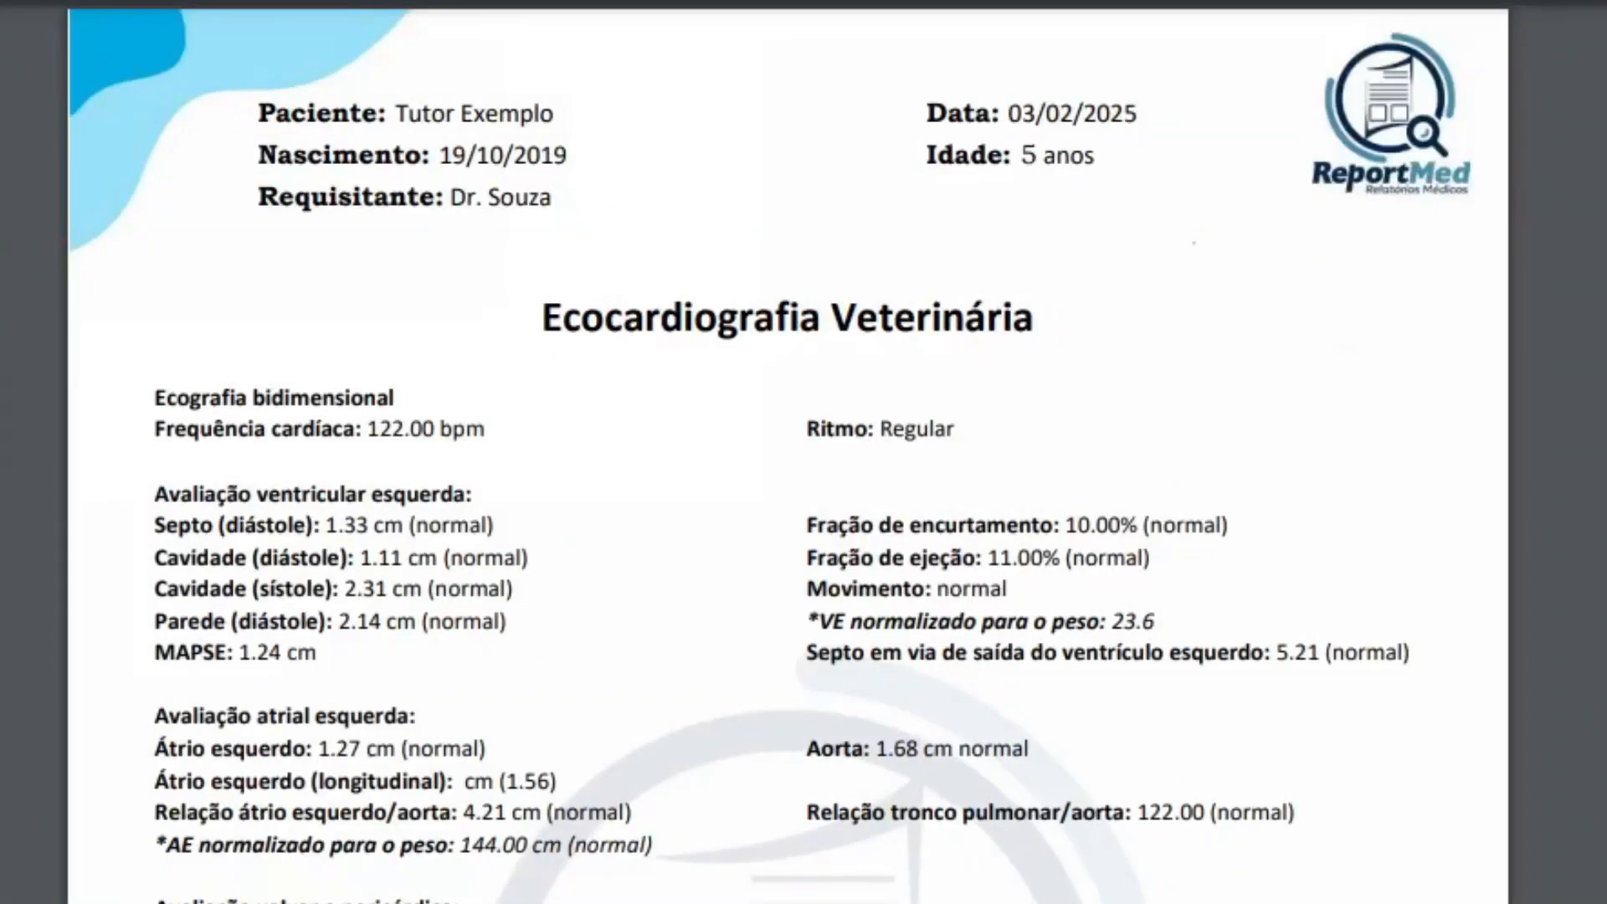
# Step: Read through the generated ReportMed Ecocardiografia Veterinária report, from the measurements to the images page
pyautogui.scroll(-5, 787, 452)
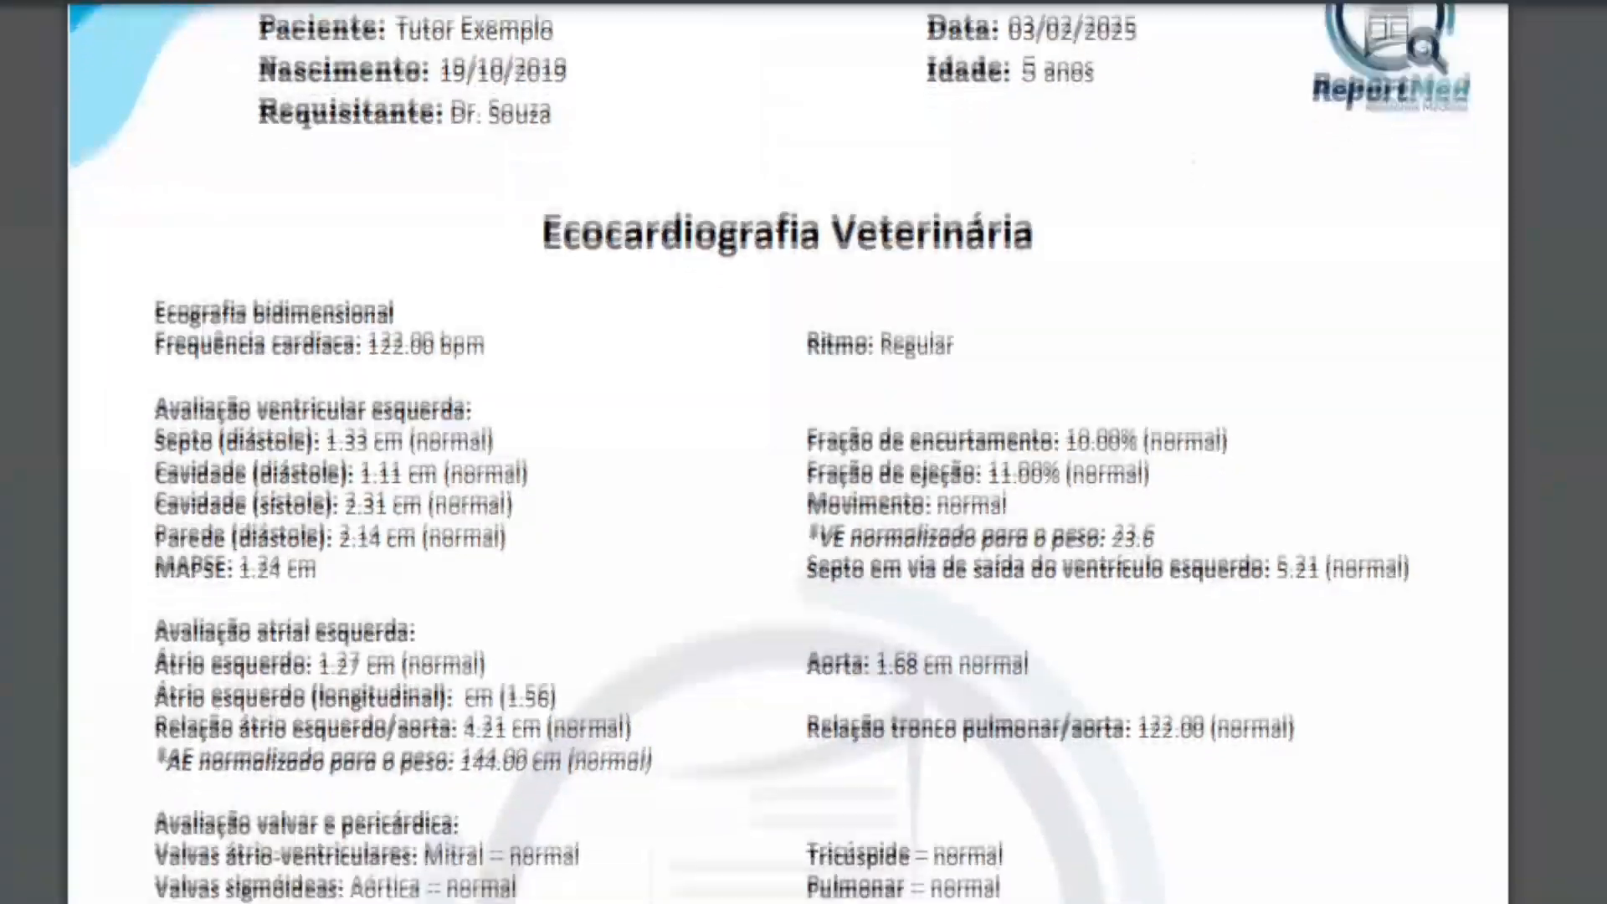
pyautogui.scroll(-10, 787, 452)
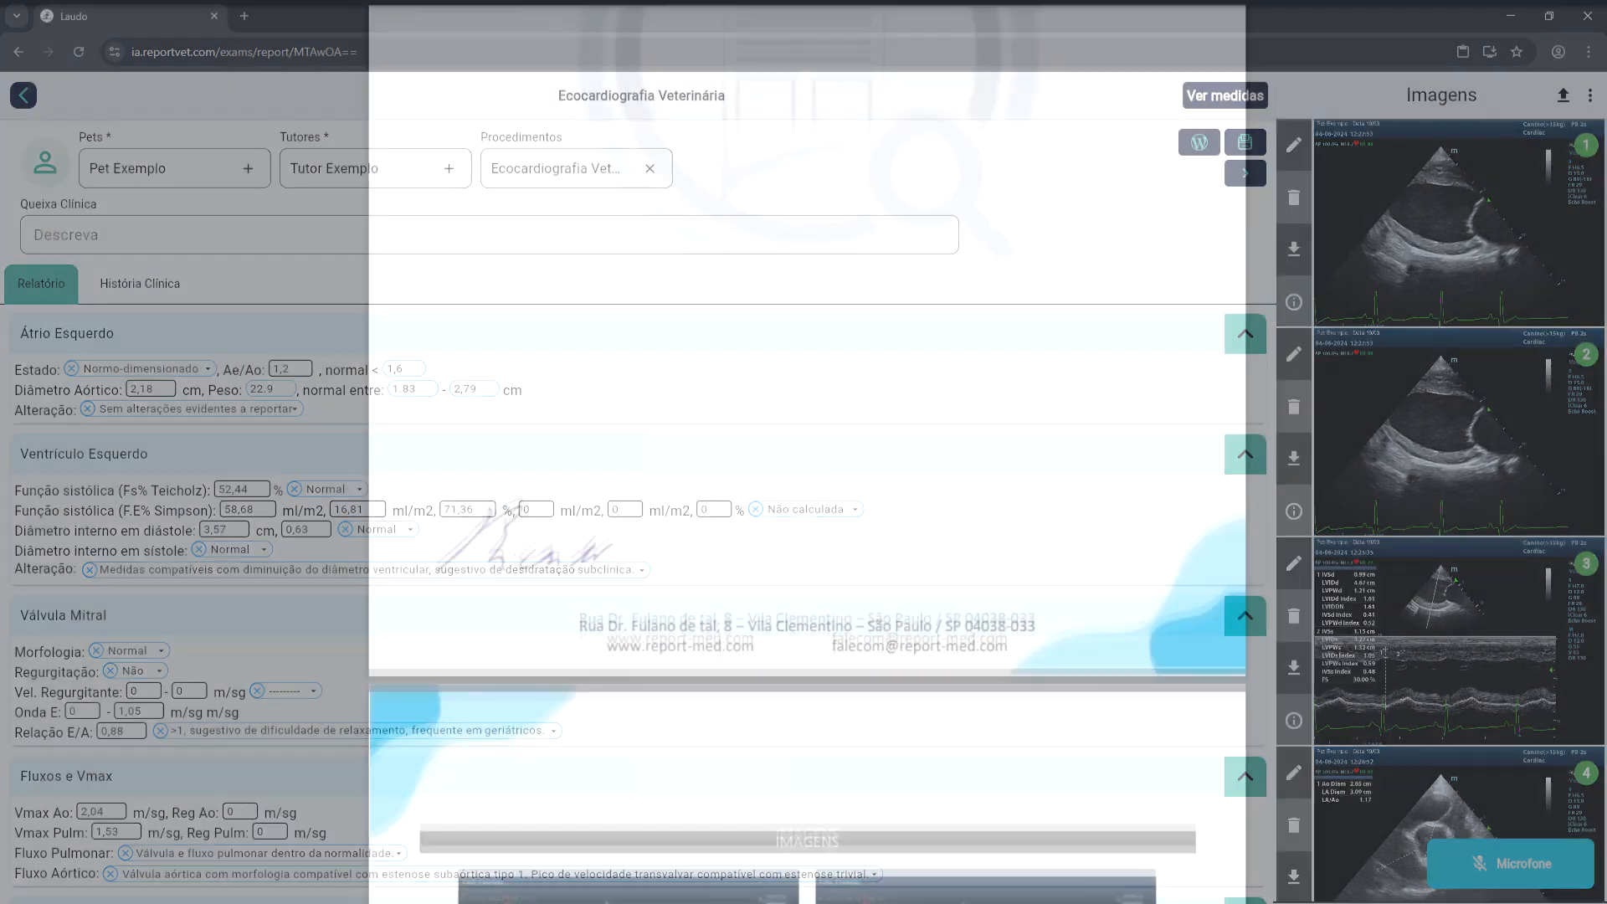
pyautogui.scroll(-6, 807, 452)
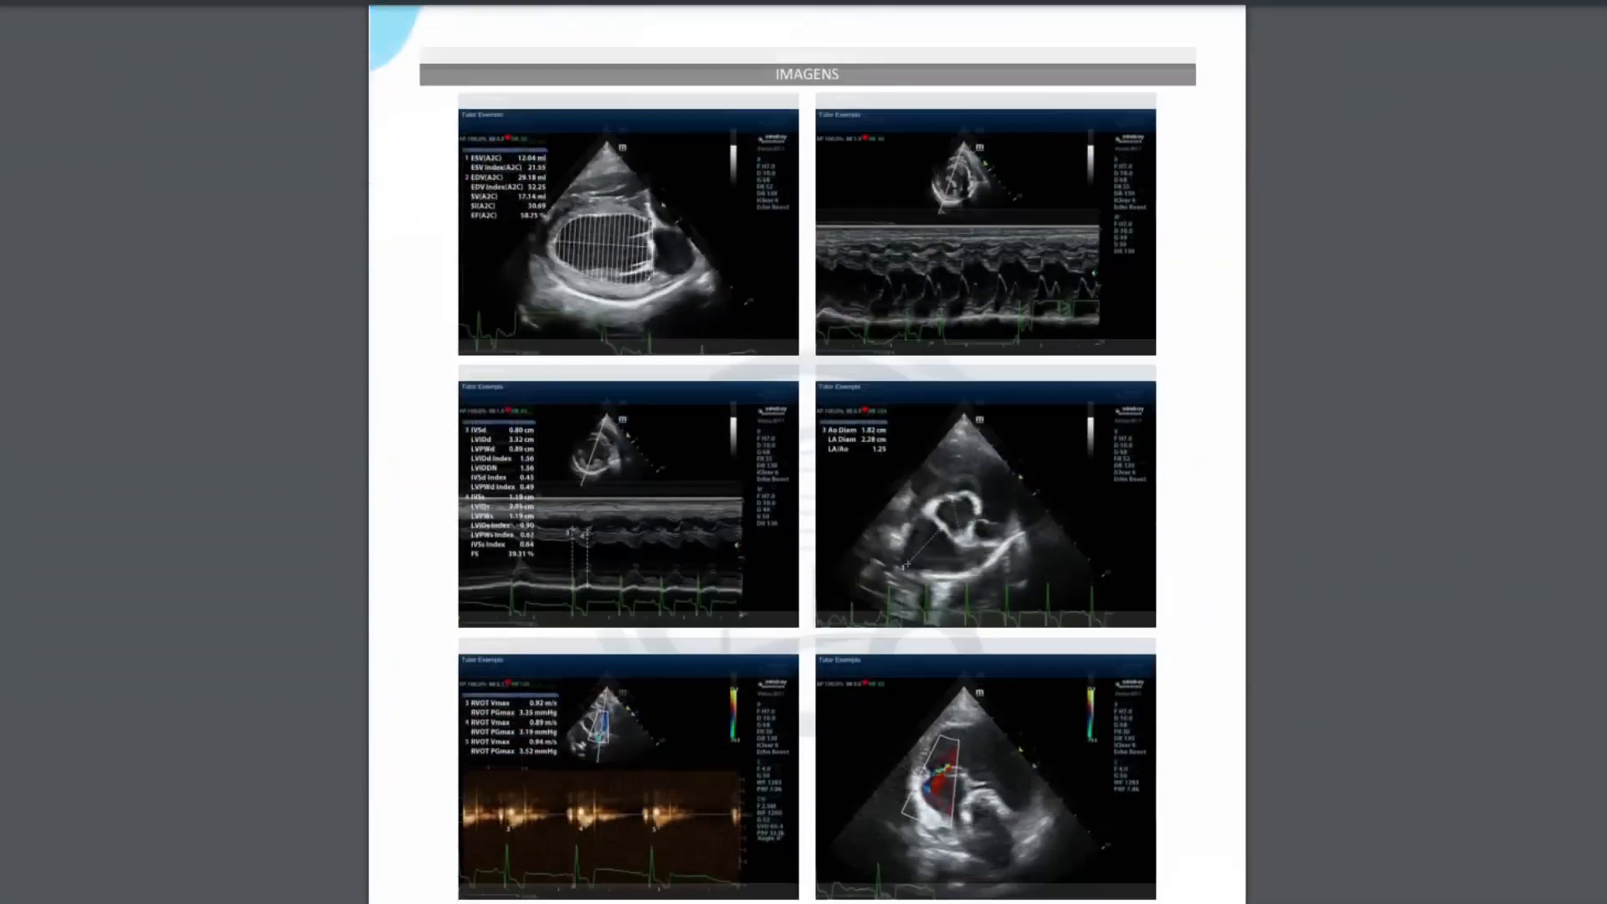
pyautogui.scroll(1, 807, 452)
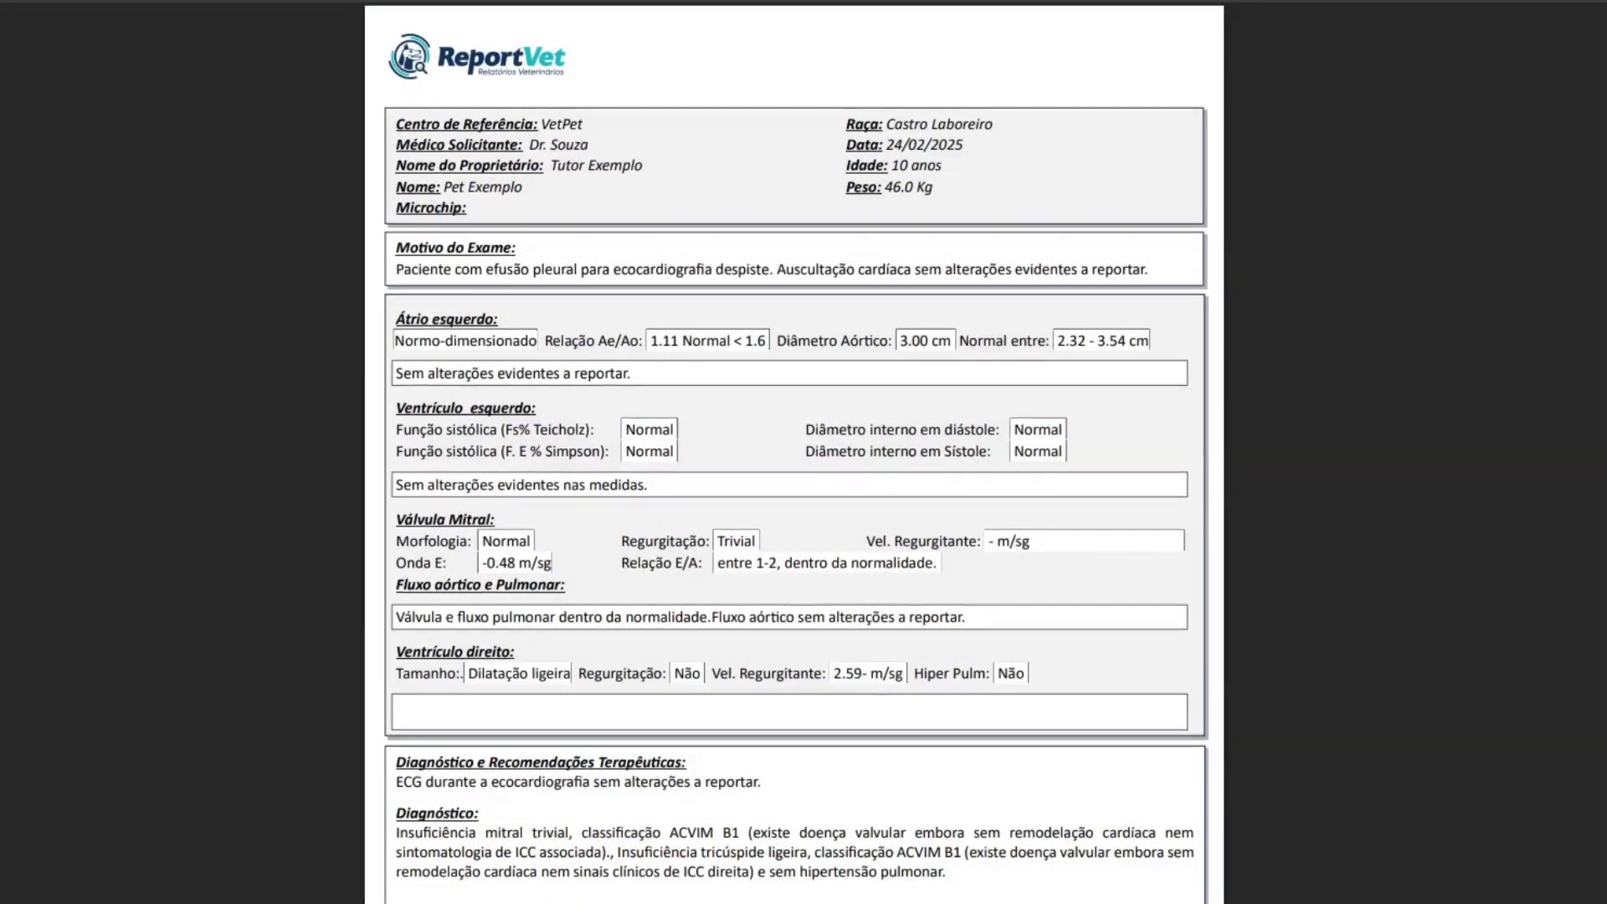
# Step: Read through the ReportVet report from Motivo do Exame to the images page and back up
pyautogui.scroll(-10, 794, 452)
pyautogui.scroll(-6, 794, 452)
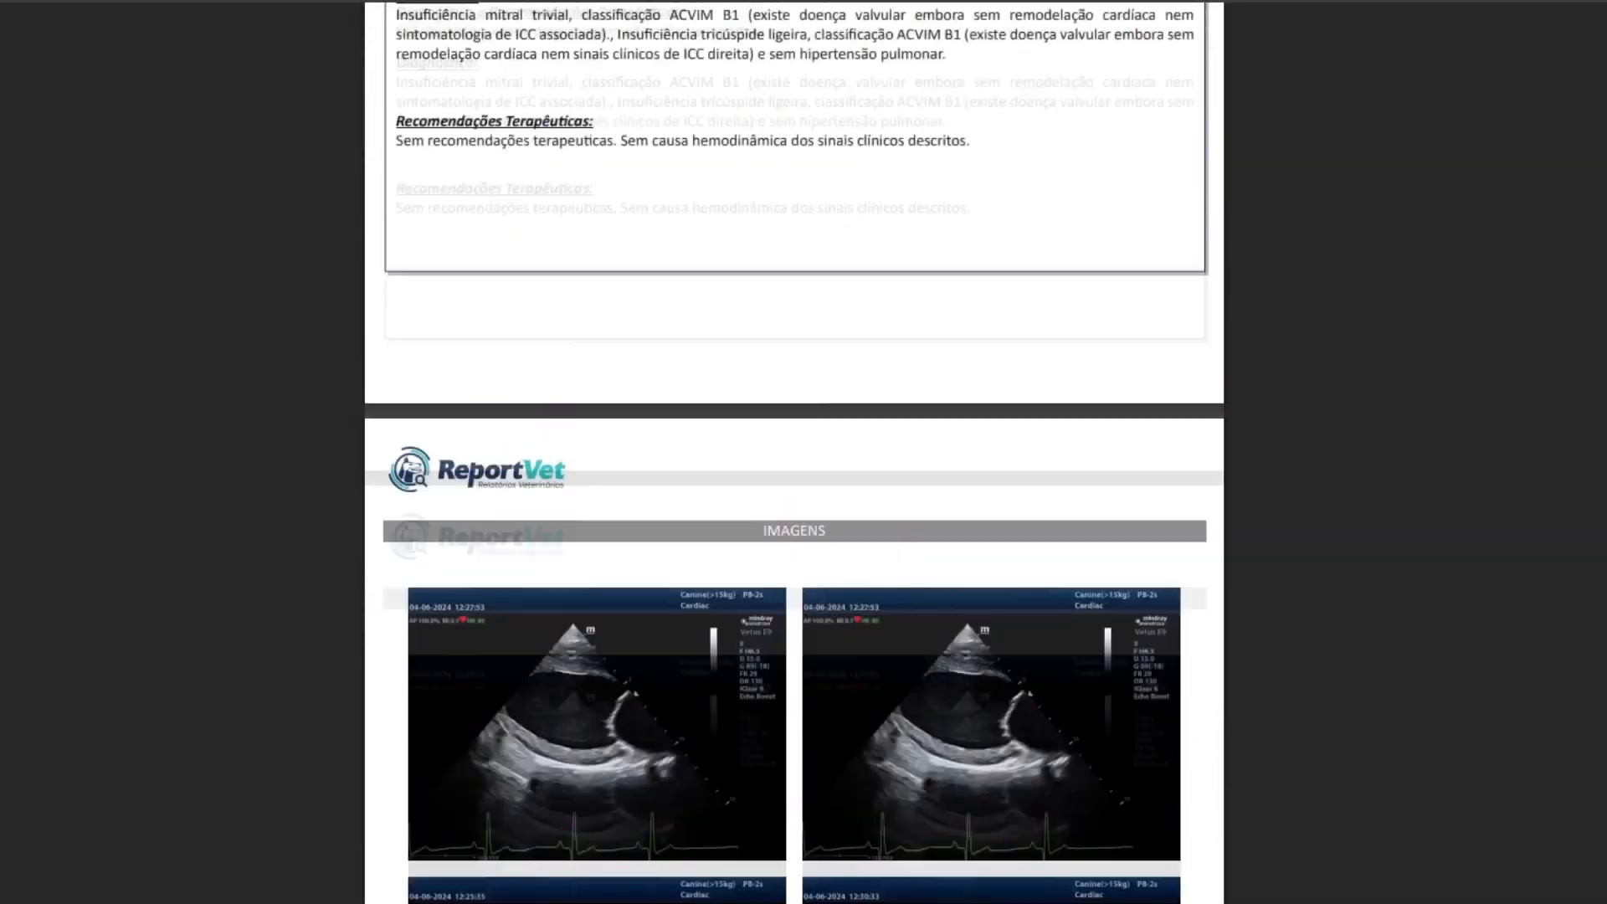
pyautogui.scroll(10, 795, 452)
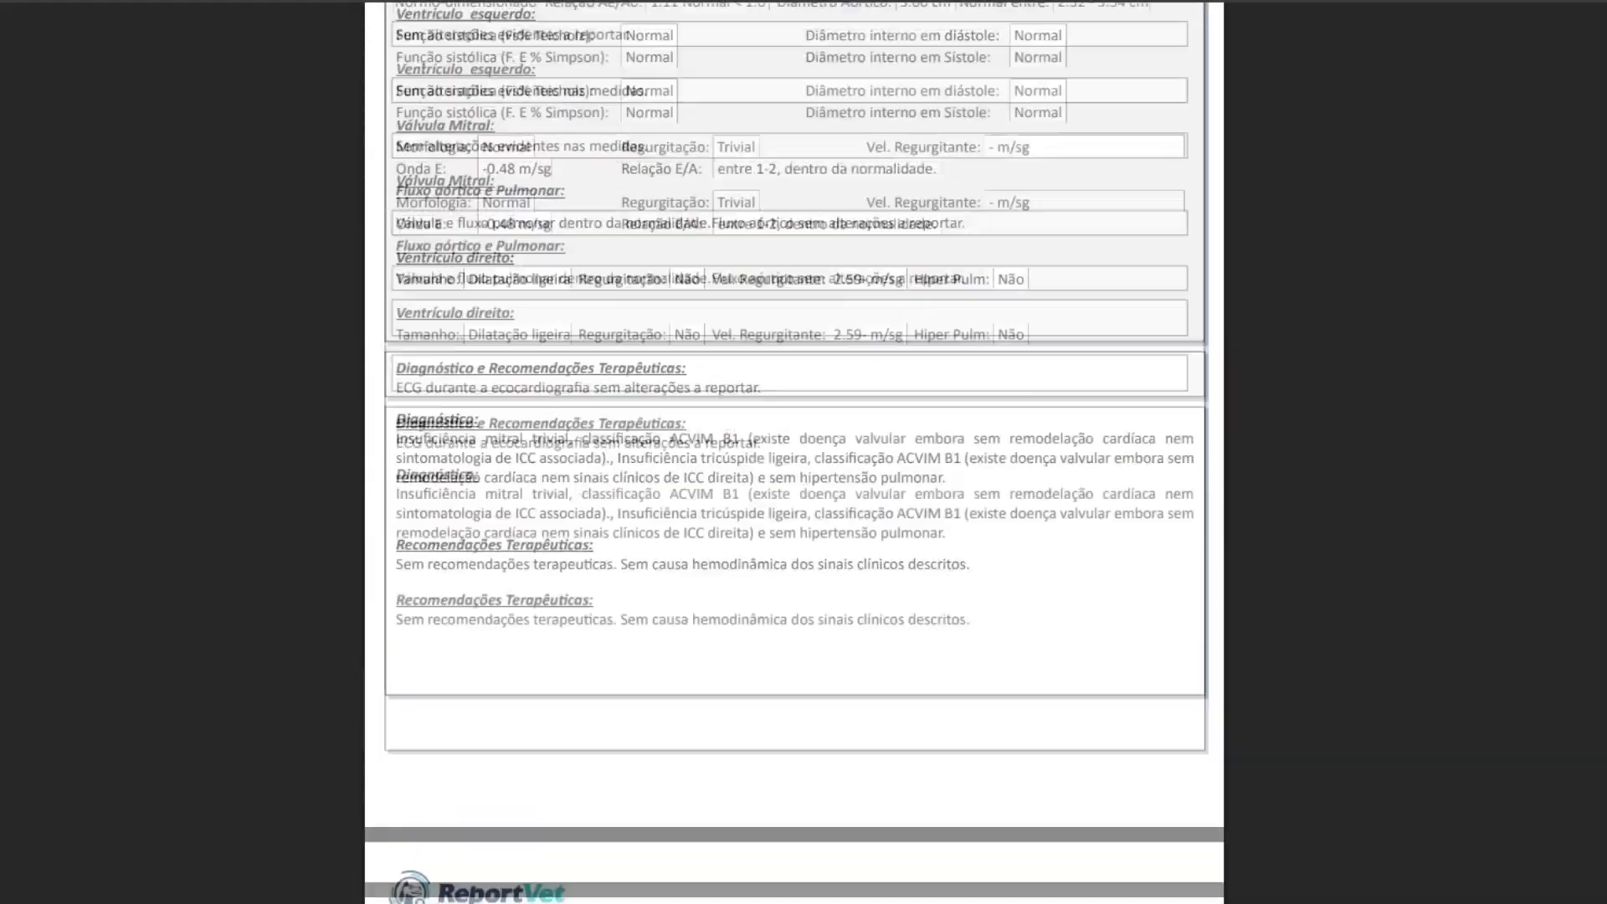